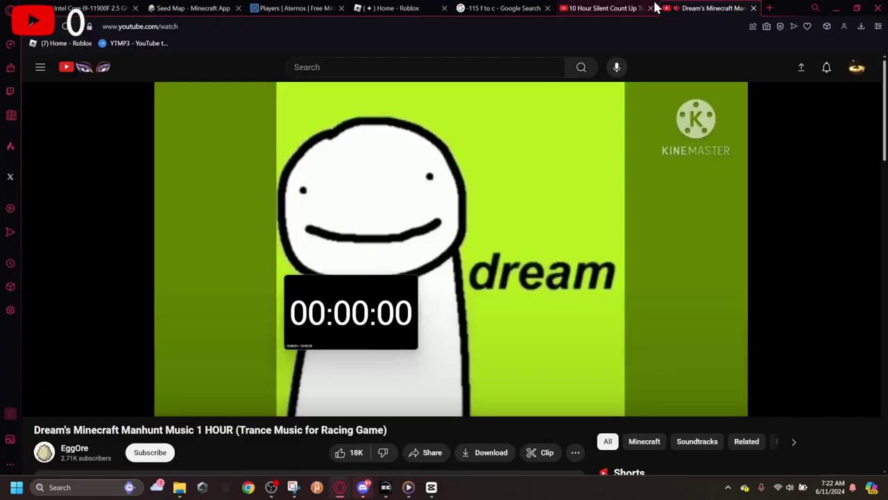
- Switch to the 10 Hour Silent Count Up Timer video, close the floating music video, and reload the page to run the timer from zero
{"action": "left_click", "coordinate": [617, 8]}
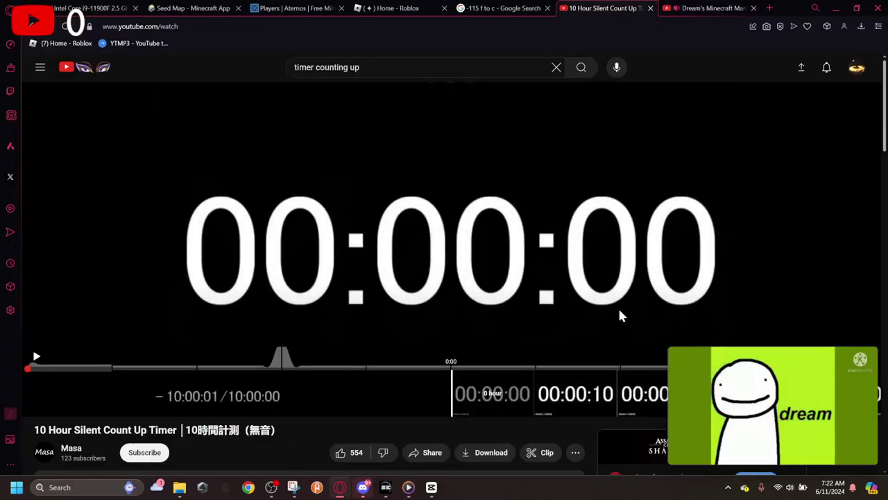
{"action": "left_click", "coordinate": [863, 361]}
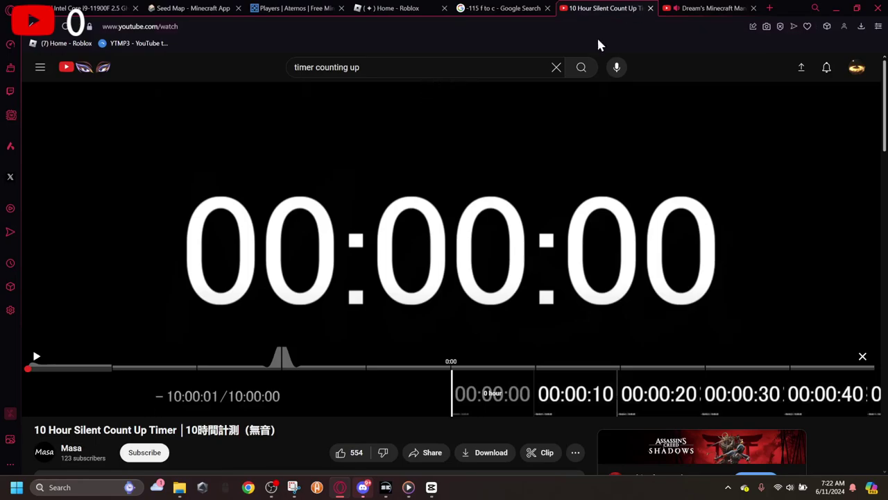
{"action": "left_click", "coordinate": [36, 369]}
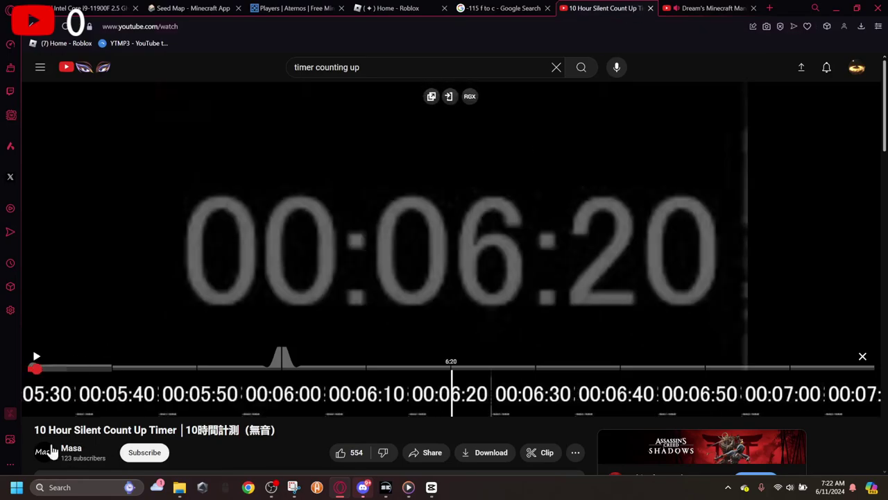
{"action": "left_click_drag", "start_coordinate": [42, 388], "coordinate": [14, 368]}
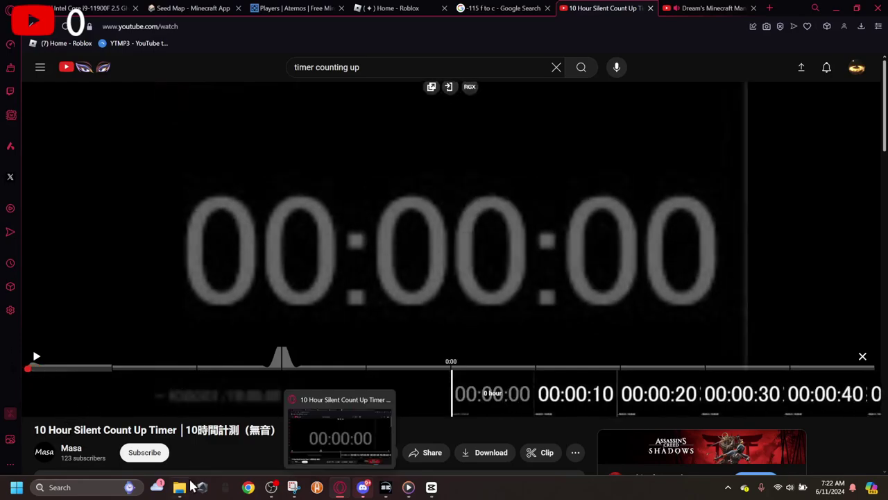
{"action": "scroll", "coordinate": [292, 180], "scroll_direction": "down", "scroll_amount": 4}
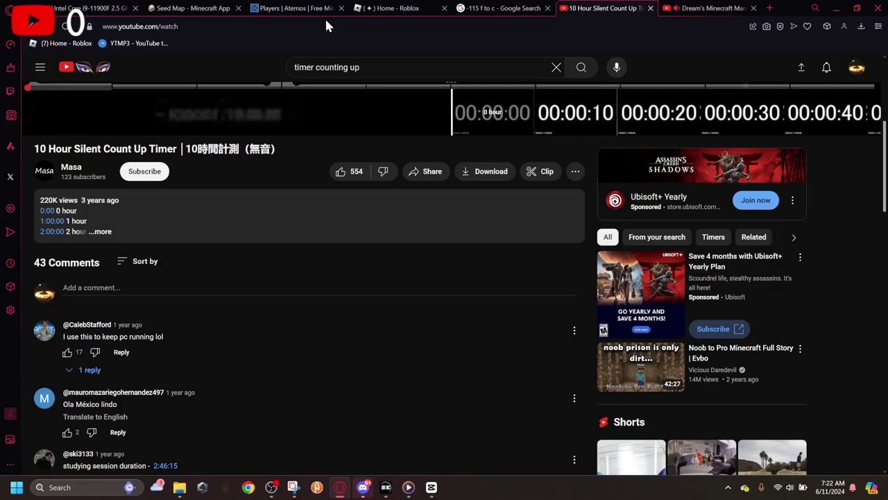
{"action": "left_click", "coordinate": [325, 21]}
{"action": "key", "text": "Return"}
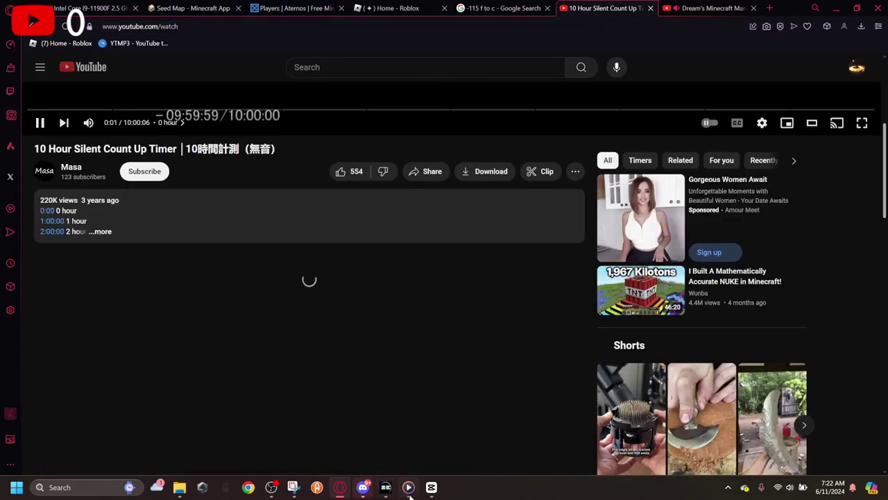
- Pop the count-up timer video out into picture-in-picture and rewind it to the beginning
{"action": "left_click", "coordinate": [408, 487]}
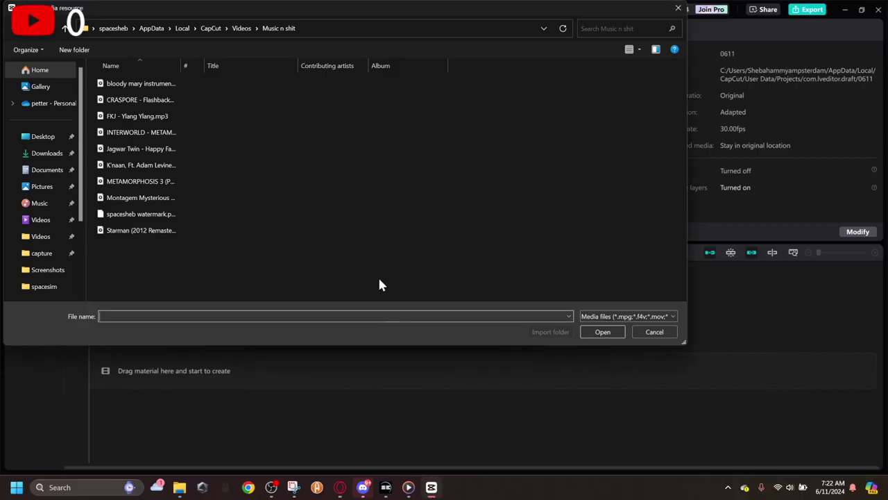
{"action": "left_click", "coordinate": [345, 490]}
{"action": "scroll", "coordinate": [292, 160], "scroll_direction": "up", "scroll_amount": 4}
{"action": "left_click", "coordinate": [431, 96]}
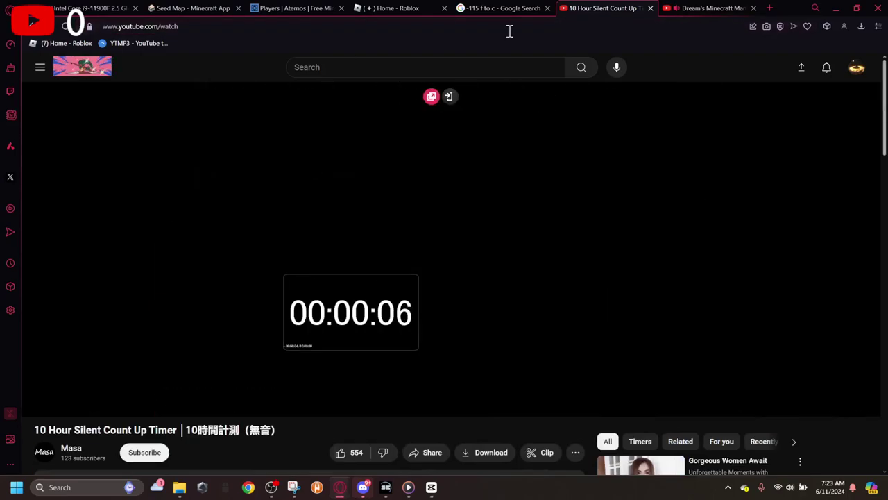
{"action": "key", "text": "Left"}
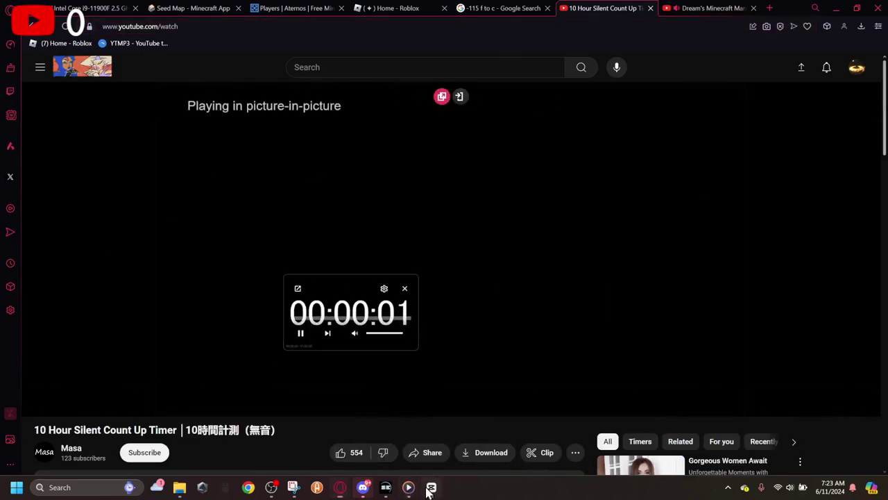
- Switch to CapCut and import the audio file "Jagwar Twin - Happy Face (Official Music Video).mp3"
{"action": "left_click", "coordinate": [429, 487]}
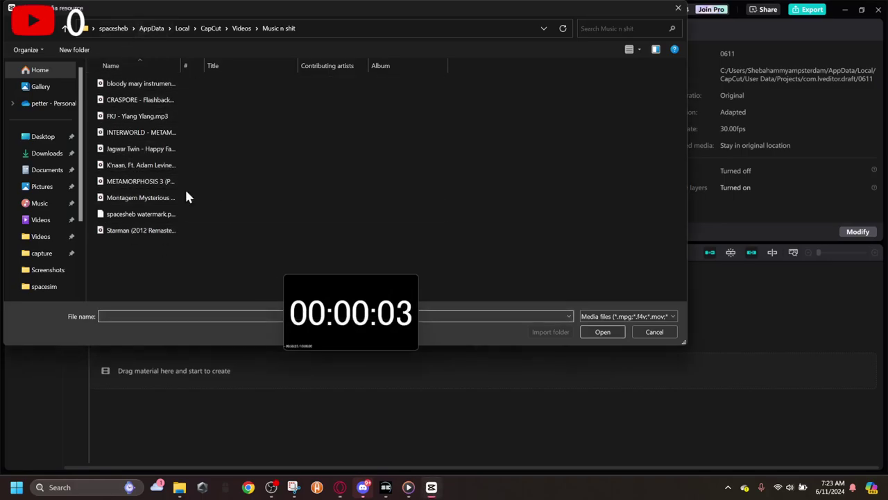
{"action": "left_click", "coordinate": [177, 151]}
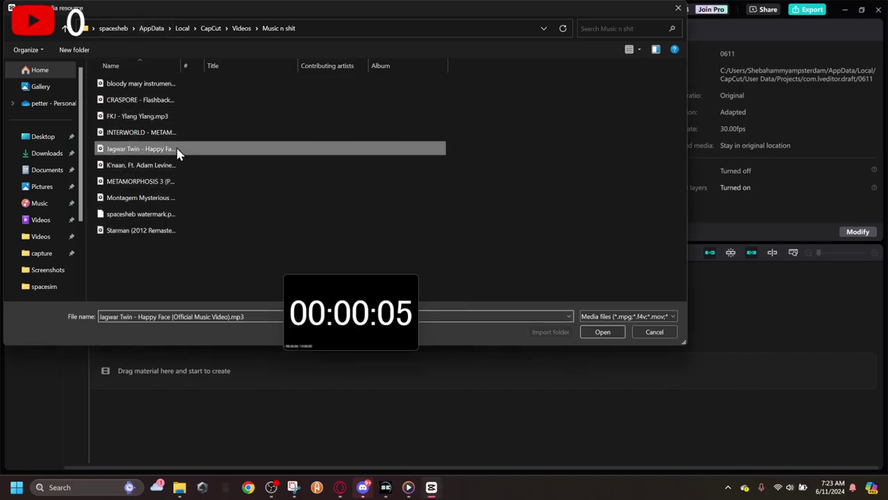
{"action": "left_click", "coordinate": [601, 332]}
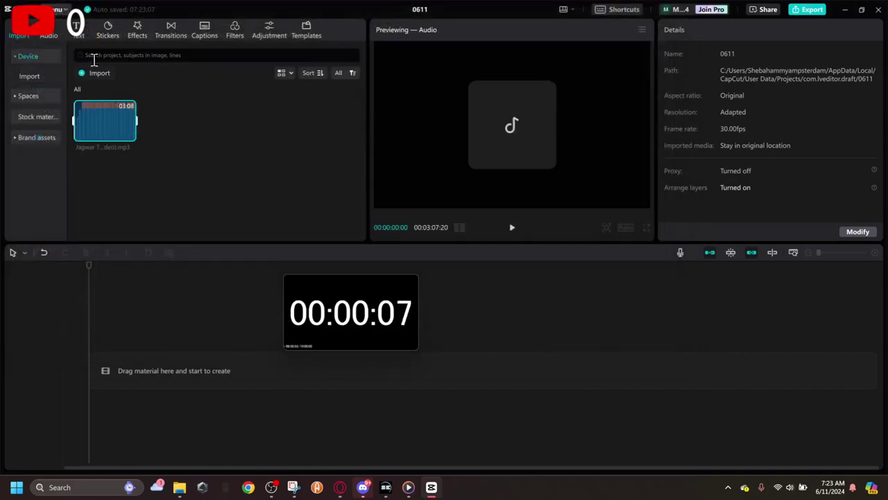
- Import the video 2024_Jun_10_10_07_47.avi from the spacesim folder into the project media
{"action": "left_click", "coordinate": [97, 72]}
{"action": "left_click", "coordinate": [58, 185]}
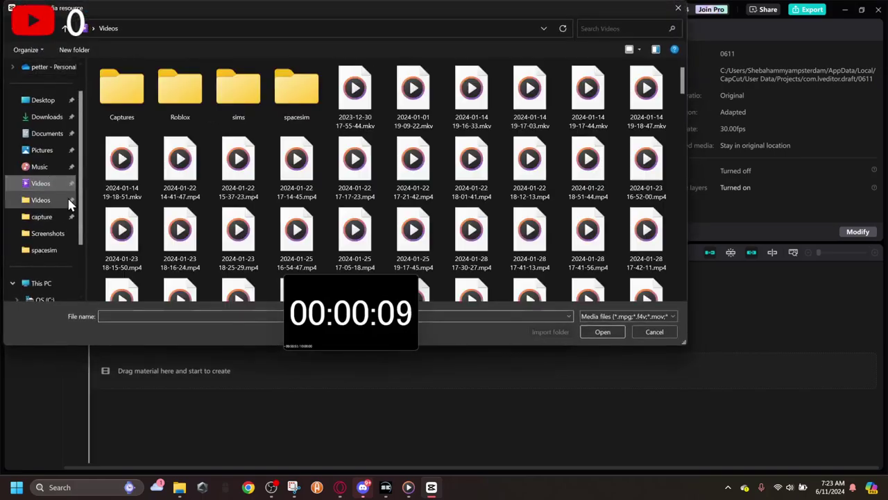
{"action": "left_click", "coordinate": [61, 199]}
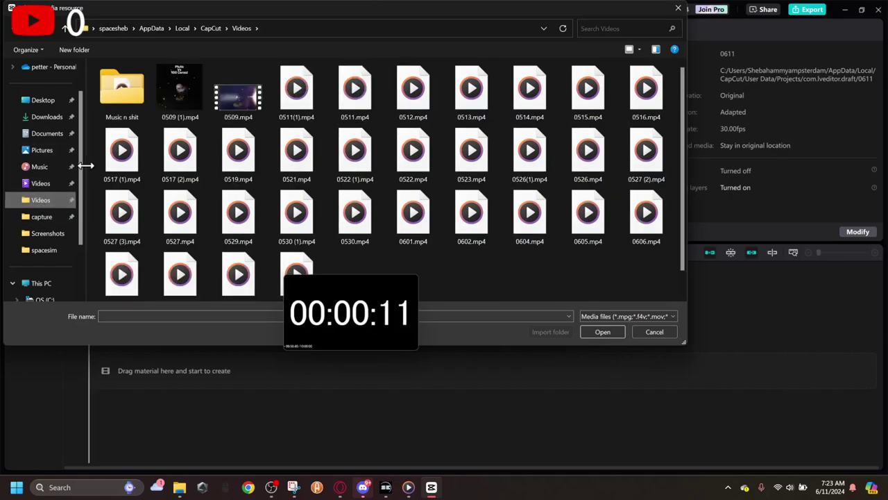
{"action": "left_click", "coordinate": [44, 250]}
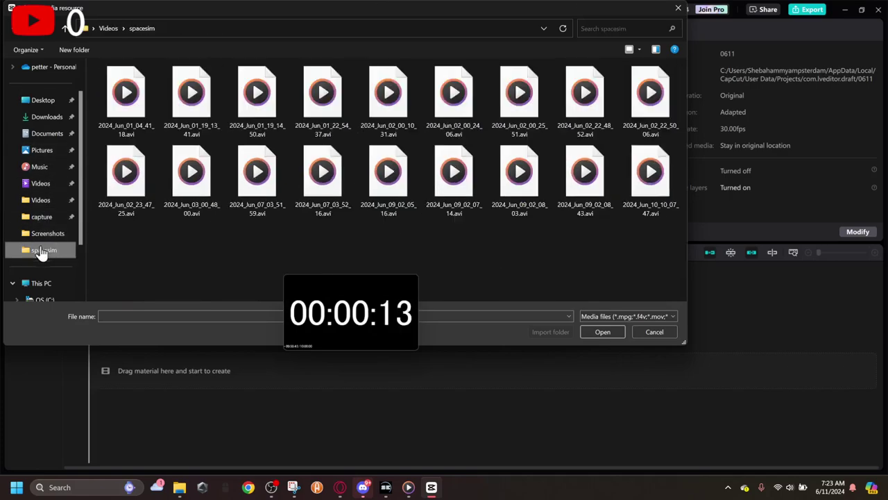
{"action": "left_click", "coordinate": [649, 182]}
{"action": "left_click", "coordinate": [602, 332]}
- Place the imported video on the main track and the Happy Face song on an audio track beneath it
{"action": "left_click_drag", "start_coordinate": [175, 121], "coordinate": [115, 370]}
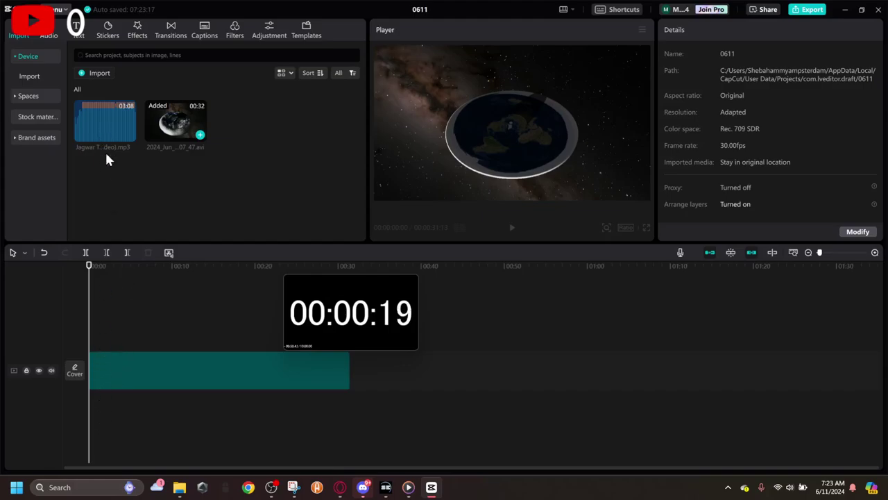
{"action": "left_click_drag", "start_coordinate": [103, 112], "coordinate": [113, 388]}
{"action": "left_click", "coordinate": [148, 411]}
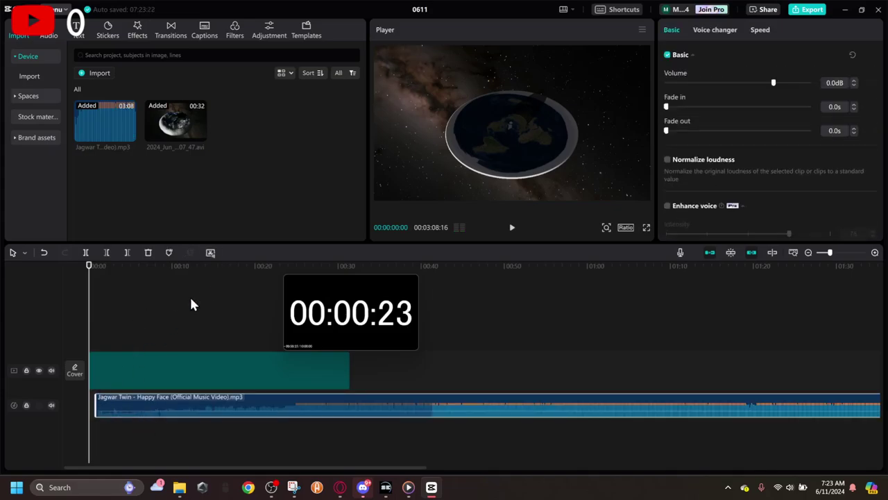
- Split the song at 00:00:56:12 and delete the part before the cut
{"action": "left_click", "coordinate": [232, 263]}
{"action": "left_click", "coordinate": [507, 263]}
{"action": "key", "text": "space"}
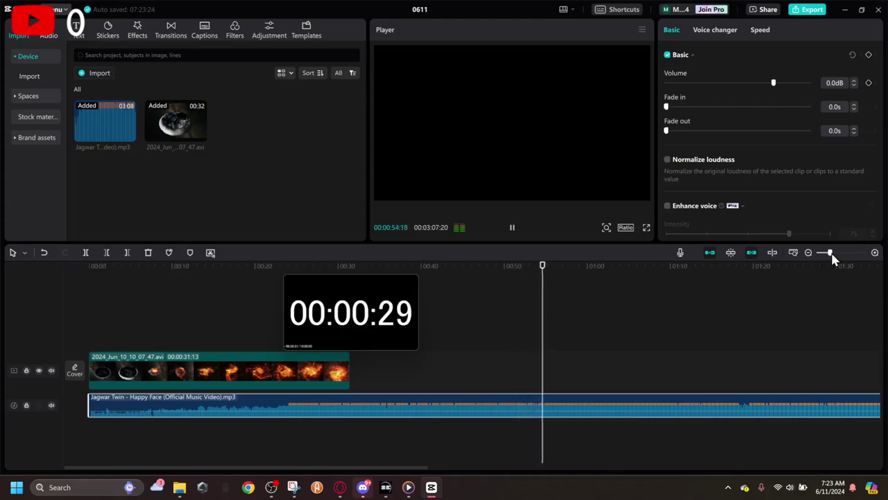
{"action": "key", "text": "space"}
{"action": "left_click_drag", "start_coordinate": [830, 253], "coordinate": [877, 262]}
{"action": "key", "text": "Right"}
{"action": "key", "text": "Right"}
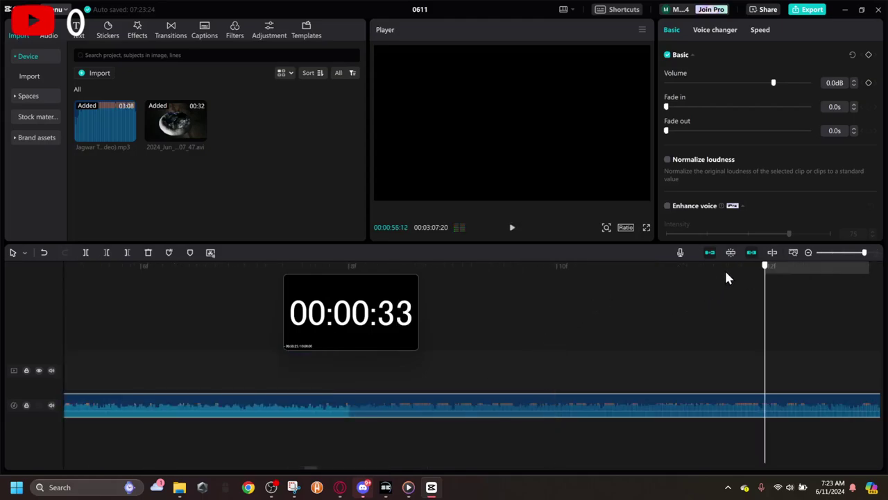
{"action": "key", "text": "ctrl+b"}
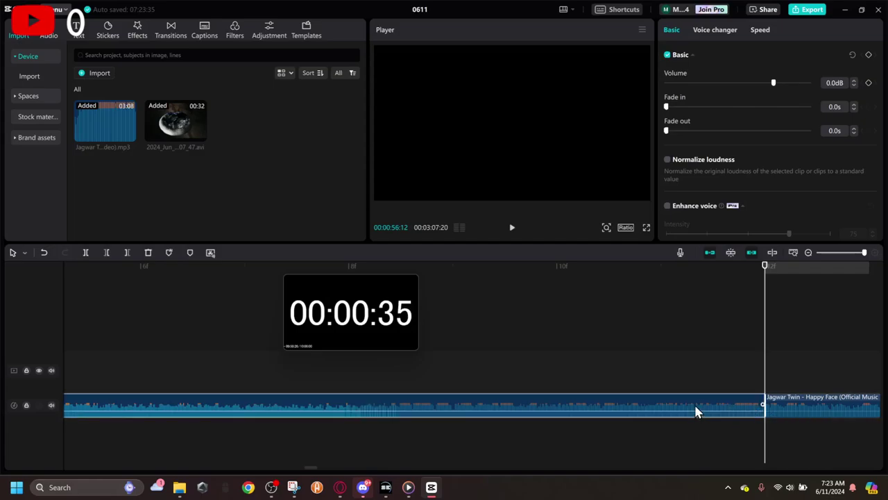
{"action": "key", "text": "Delete"}
- Set the project's aspect ratio to 1:1 and scale the video clip to 177% so it fills the square frame
{"action": "left_click_drag", "start_coordinate": [838, 254], "coordinate": [827, 254]}
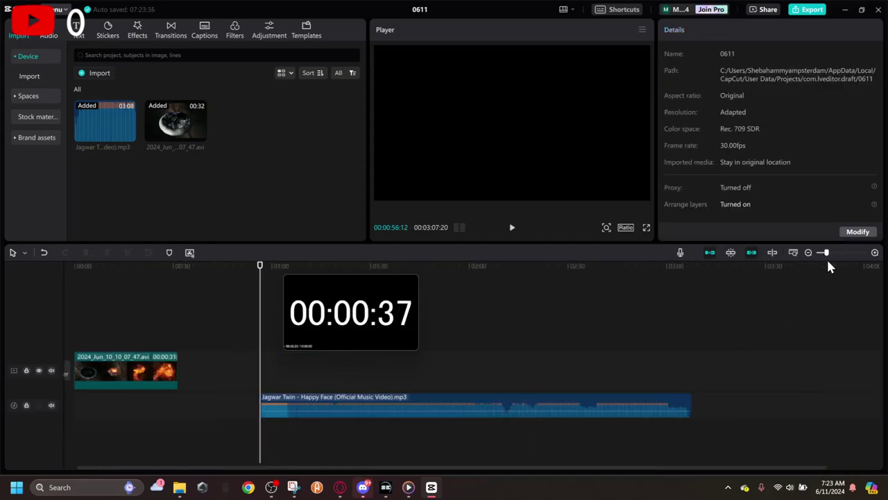
{"action": "key", "text": "Home"}
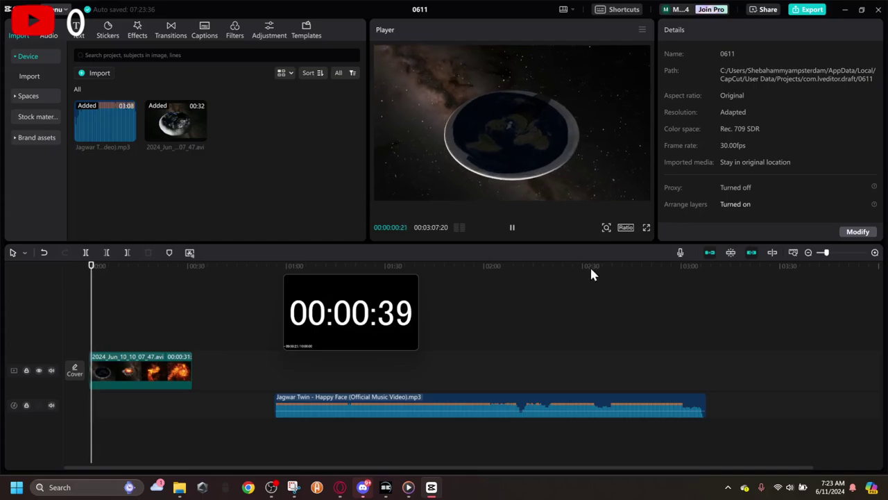
{"action": "left_click", "coordinate": [626, 228]}
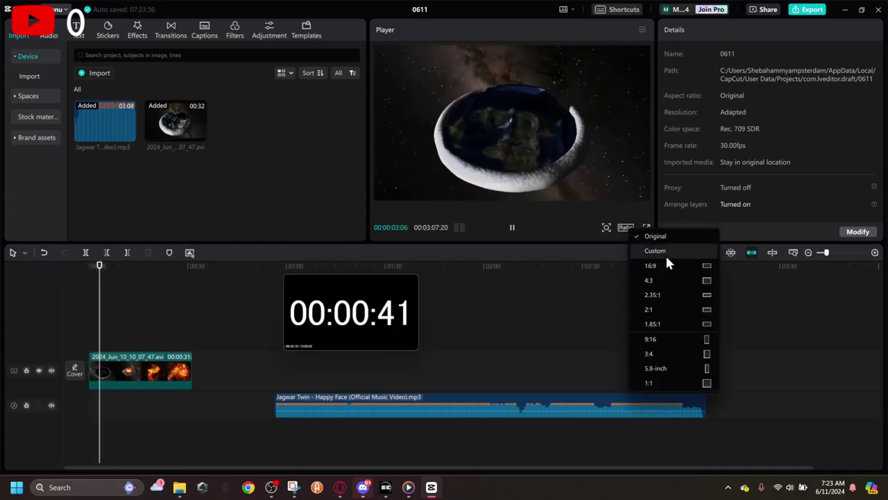
{"action": "left_click", "coordinate": [673, 382]}
{"action": "left_click", "coordinate": [582, 158]}
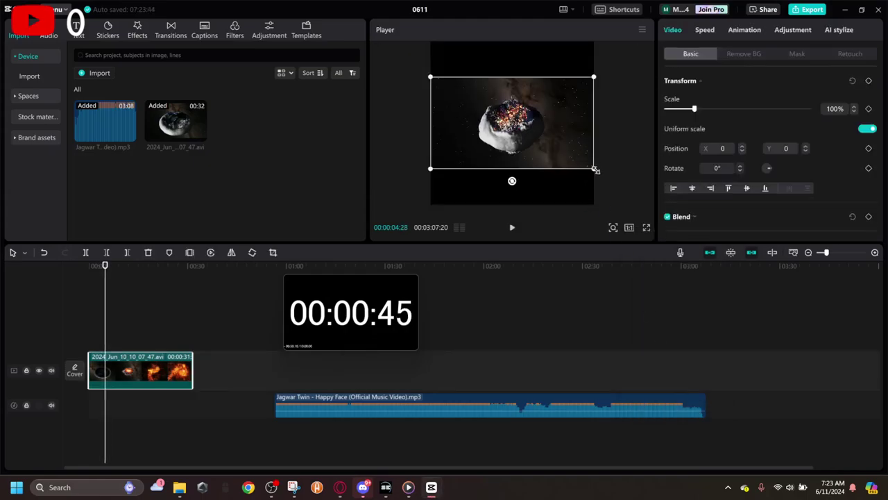
{"action": "left_click_drag", "start_coordinate": [595, 171], "coordinate": [668, 252]}
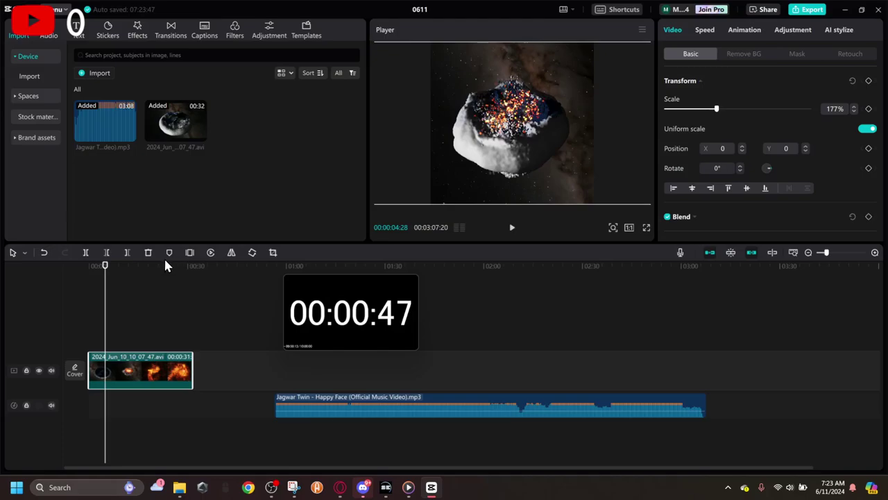
- Preview the video clip from the beginning and set its speed to 1.8x
{"action": "key", "text": "space"}
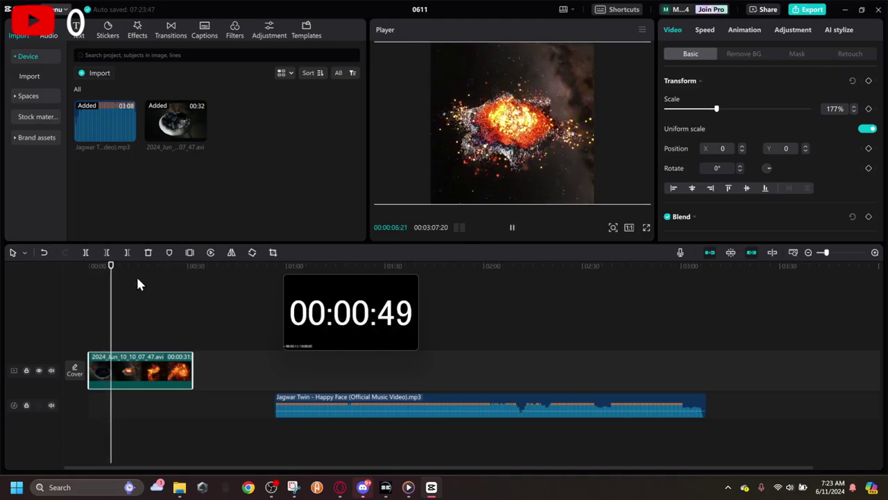
{"action": "left_click_drag", "start_coordinate": [118, 268], "coordinate": [3, 267]}
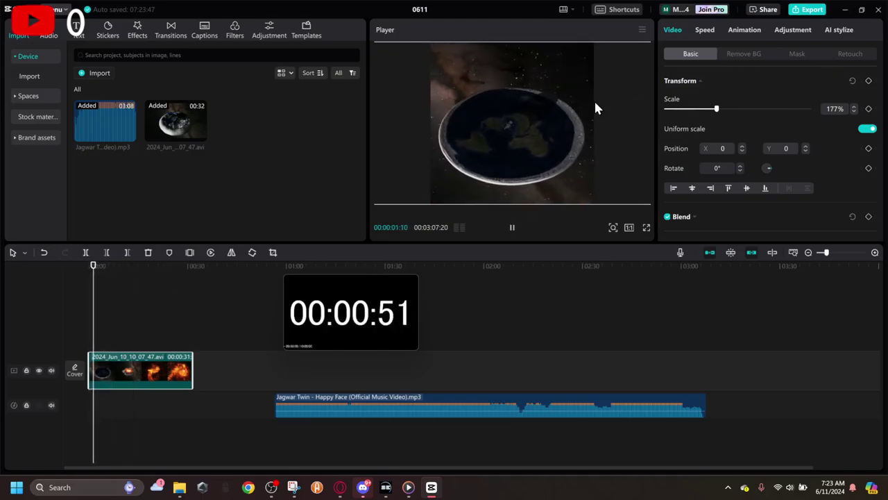
{"action": "key", "text": "space"}
{"action": "left_click", "coordinate": [706, 31]}
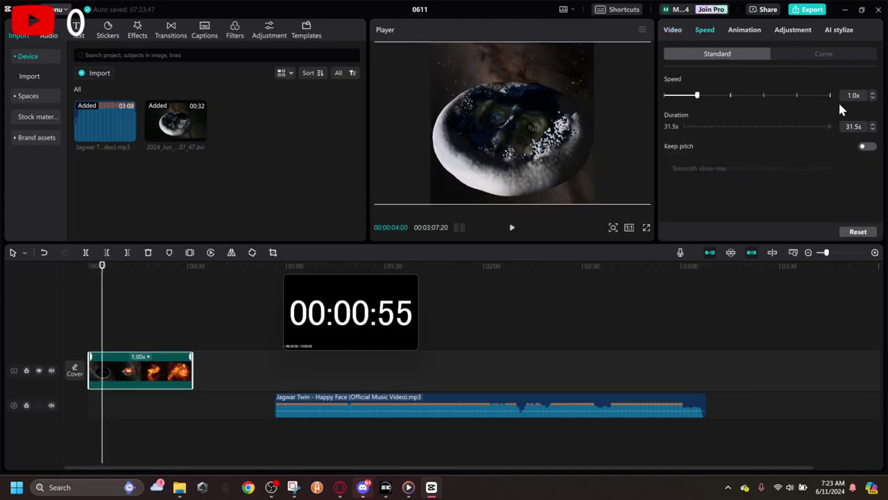
{"action": "left_click", "coordinate": [727, 97]}
{"action": "left_click_drag", "start_coordinate": [727, 96], "coordinate": [724, 97]}
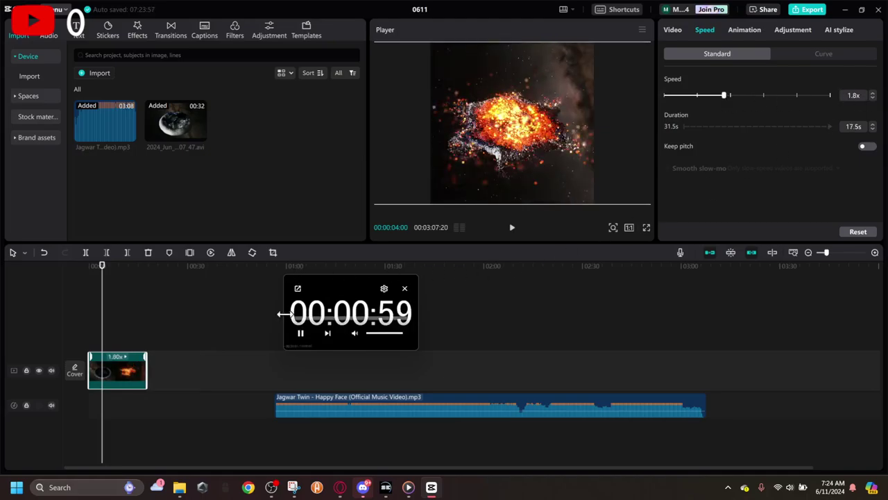
- Move the trimmed song under the video so it starts at about 6 seconds, and play the section to check the timing
{"action": "left_click_drag", "start_coordinate": [308, 406], "coordinate": [108, 404]}
{"action": "key", "text": "space"}
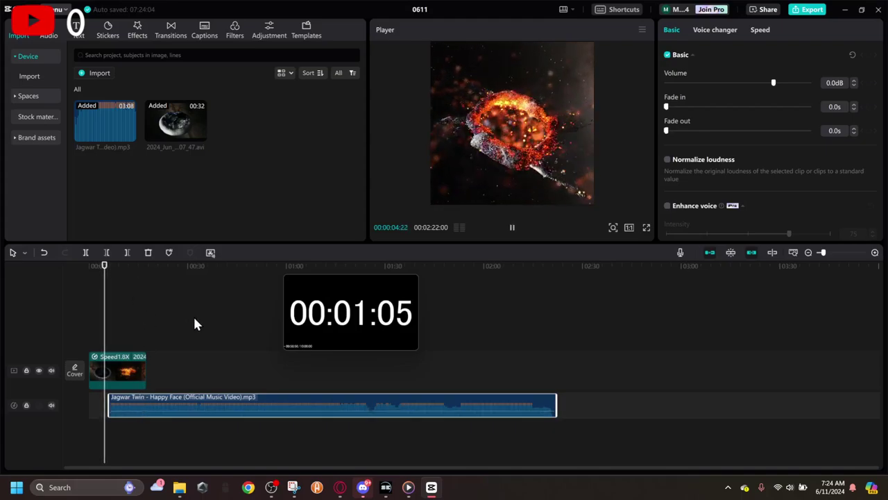
{"action": "key", "text": "space"}
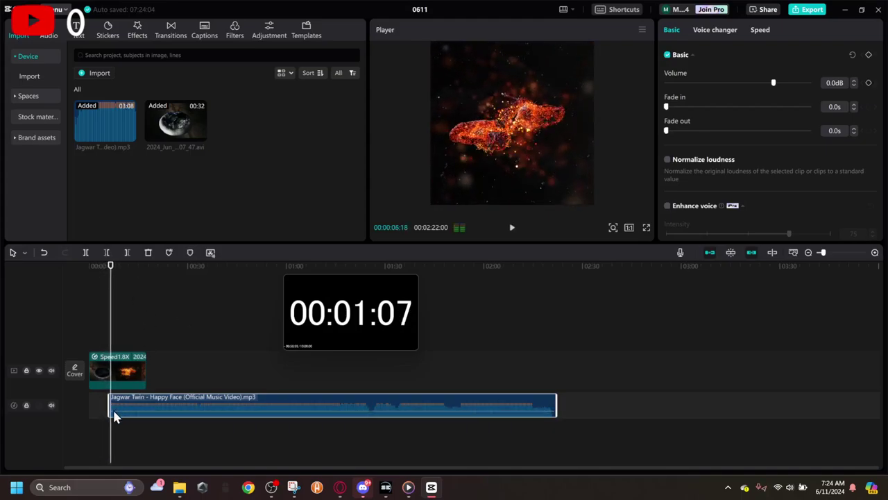
- Play the project from the beginning and again from about 4 seconds to check the song's timing against the explosion
{"action": "left_click_drag", "start_coordinate": [127, 278], "coordinate": [79, 271]}
{"action": "key", "text": "space"}
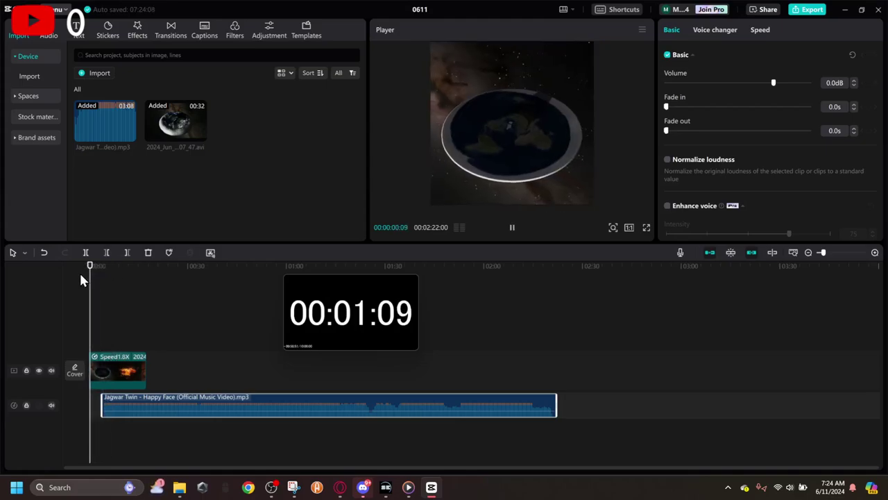
{"action": "left_click", "coordinate": [101, 271]}
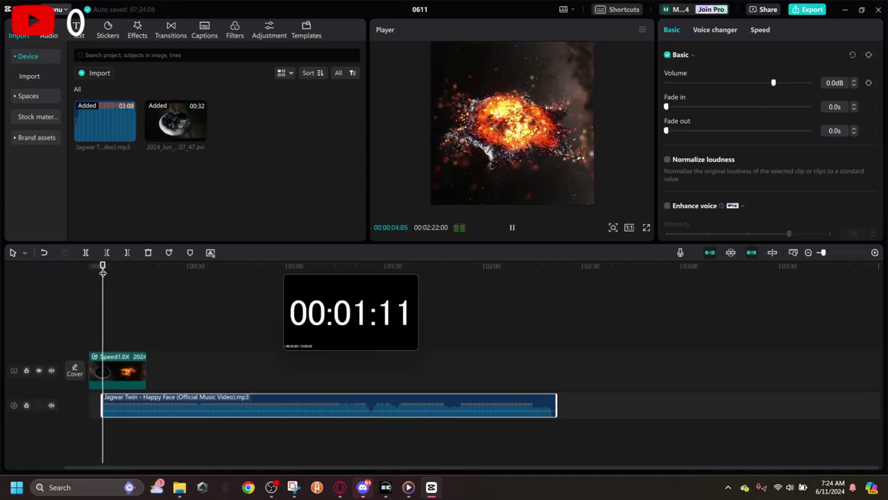
{"action": "key", "text": "space"}
{"action": "mouse_move", "coordinate": [382, 278]}
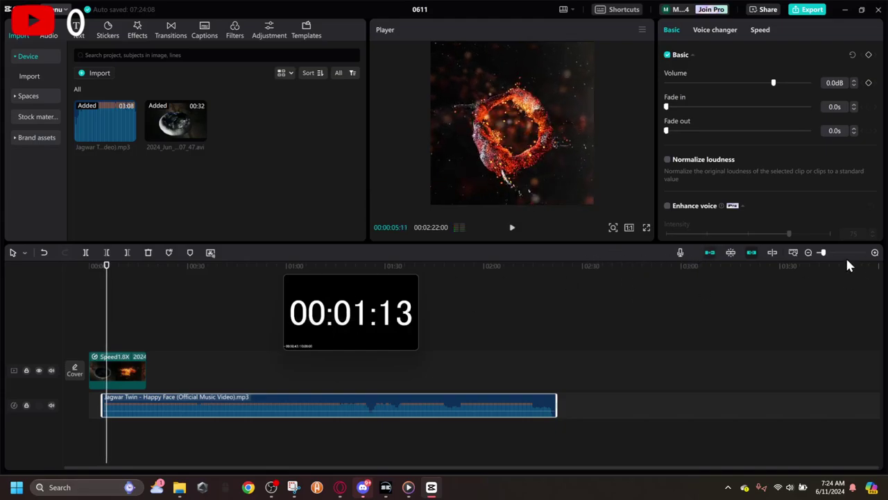
- Find the exact frame by replaying the song around 5 seconds, split it at 00:00:04:29, and delete the part before the cut
{"action": "left_click", "coordinate": [864, 252]}
{"action": "left_click_drag", "start_coordinate": [194, 276], "coordinate": [1, 283]}
{"action": "key", "text": "space"}
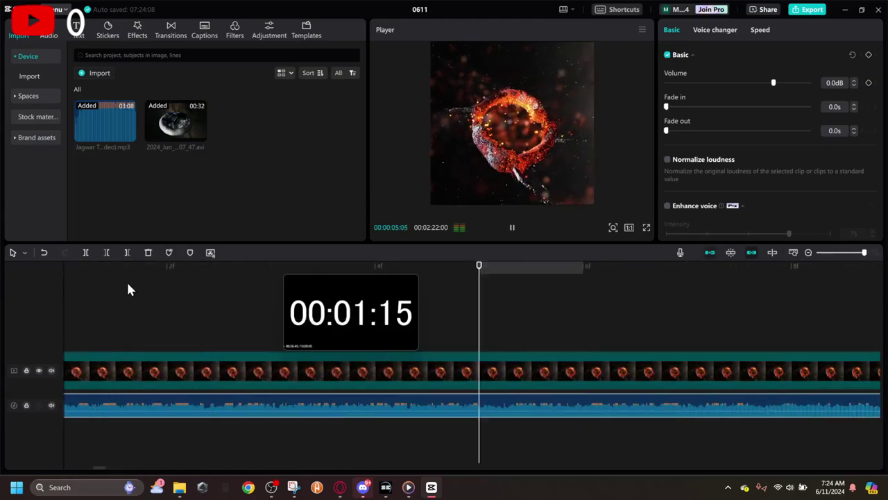
{"action": "key", "text": "space"}
{"action": "left_click_drag", "start_coordinate": [226, 267], "coordinate": [2, 283]}
{"action": "key", "text": "space"}
{"action": "key", "text": "space"}
{"action": "key", "text": "space"}
{"action": "key", "text": "space"}
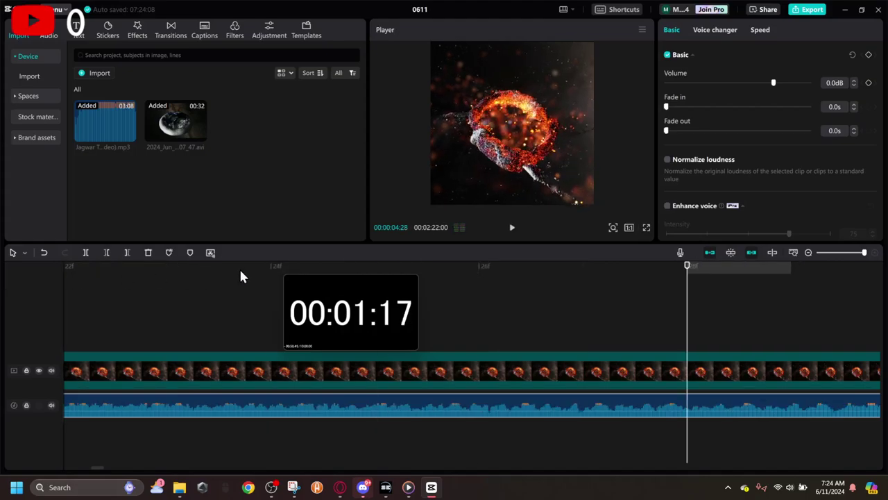
{"action": "key", "text": "Left"}
{"action": "key", "text": "Left"}
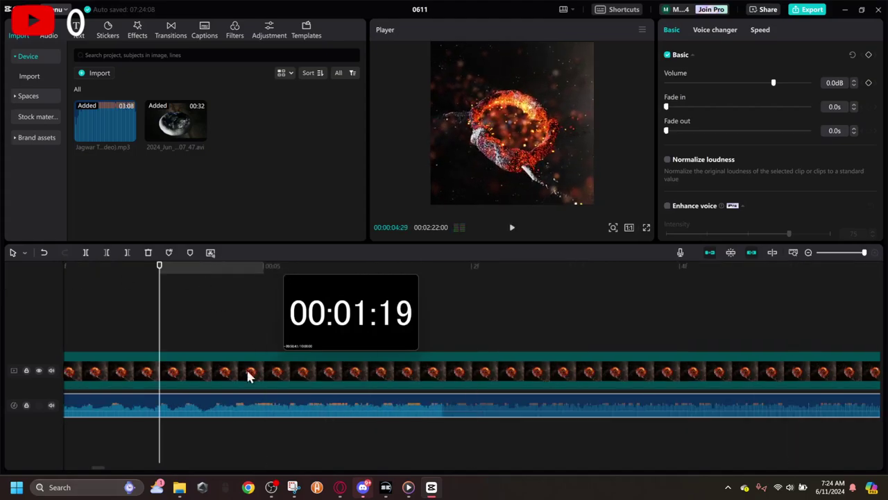
{"action": "key", "text": "ctrl+b"}
{"action": "key", "text": "Delete"}
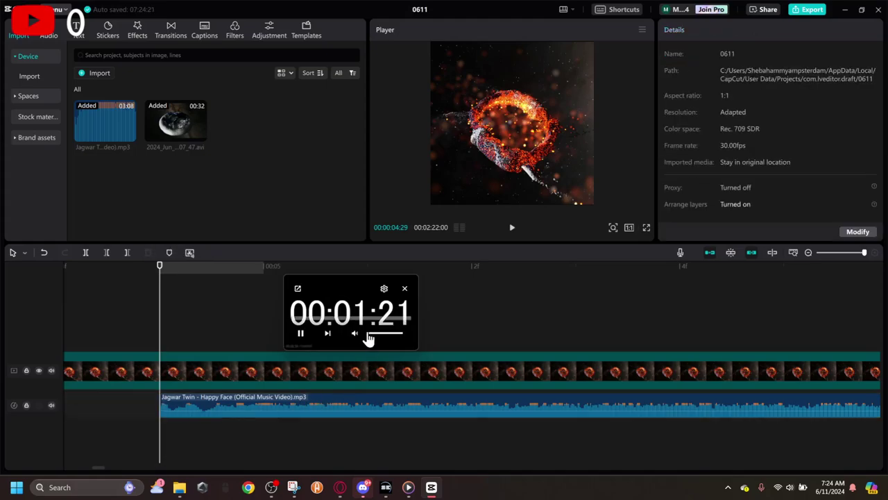
- Move the floating timer clear of the tracks and shift the trimmed song to the start of the timeline
{"action": "left_click_drag", "start_coordinate": [409, 312], "coordinate": [820, 305]}
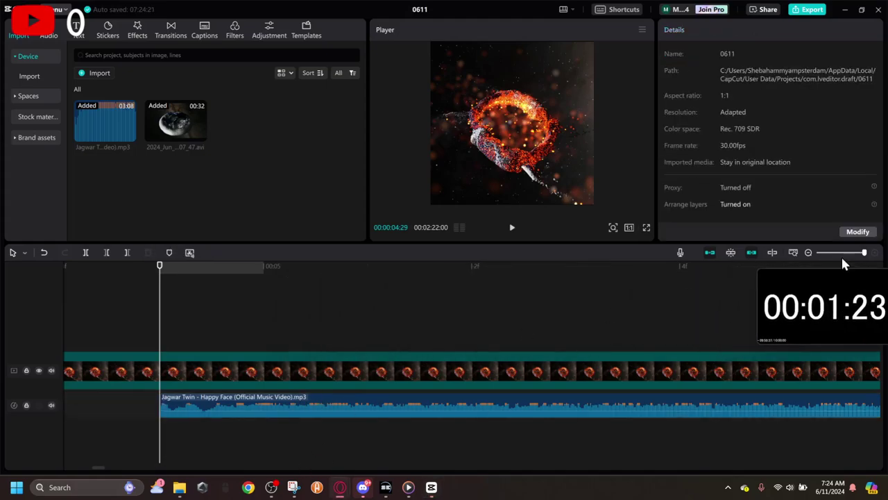
{"action": "left_click_drag", "start_coordinate": [864, 253], "coordinate": [836, 253]}
{"action": "left_click_drag", "start_coordinate": [207, 268], "coordinate": [11, 299]}
{"action": "left_click", "coordinate": [378, 419]}
{"action": "left_click", "coordinate": [403, 395]}
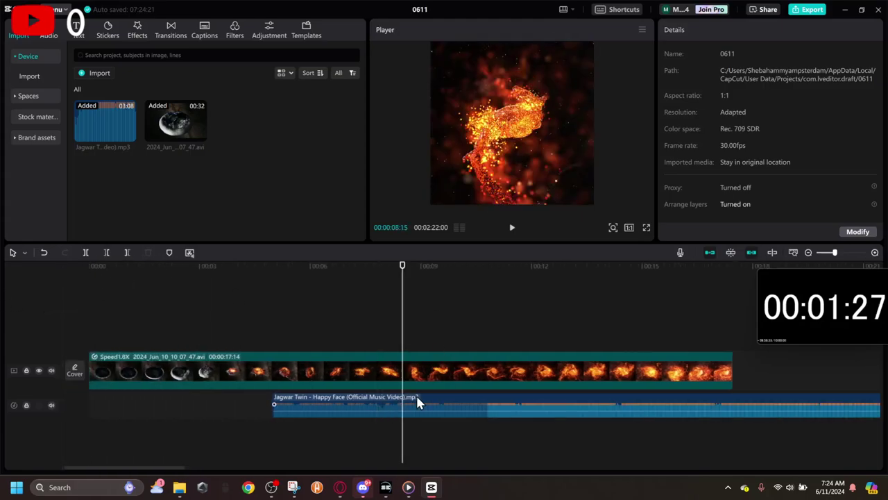
{"action": "left_click_drag", "start_coordinate": [417, 394], "coordinate": [139, 391]}
- Play the video with the realigned song and place the playhead on the beat at 00:00:05:19
{"action": "left_click_drag", "start_coordinate": [183, 285], "coordinate": [151, 260]}
{"action": "key", "text": "space"}
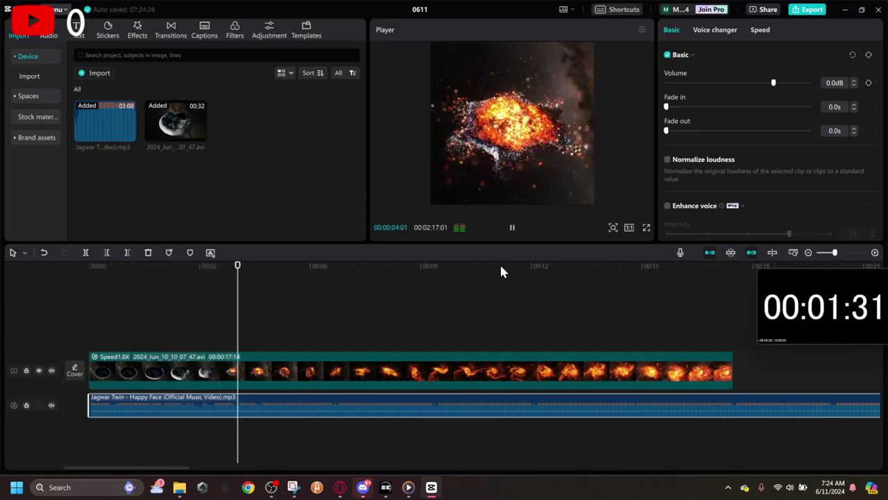
{"action": "key", "text": "space"}
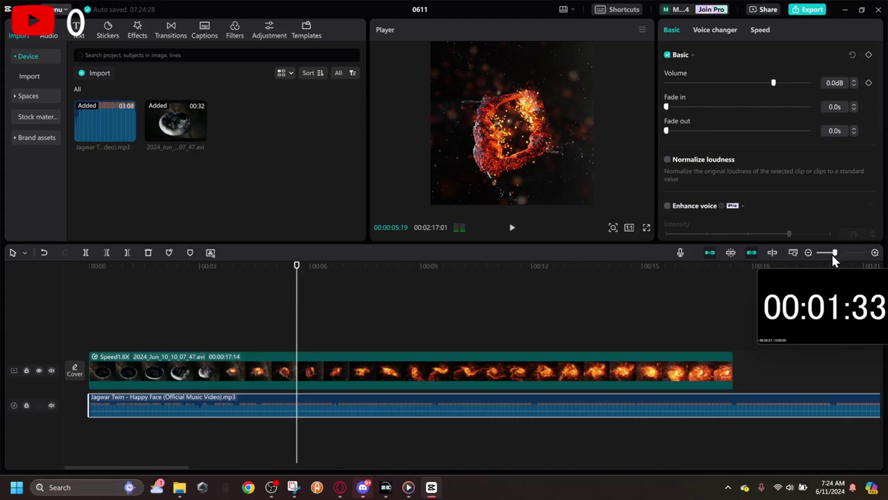
{"action": "left_click_drag", "start_coordinate": [833, 254], "coordinate": [865, 253]}
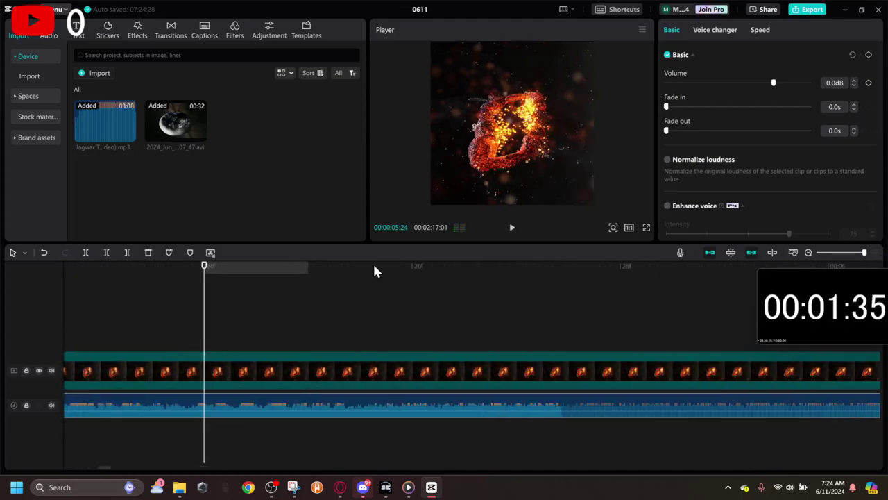
{"action": "left_click_drag", "start_coordinate": [208, 266], "coordinate": [331, 269]}
{"action": "key", "text": "space"}
{"action": "left_click", "coordinate": [321, 269]}
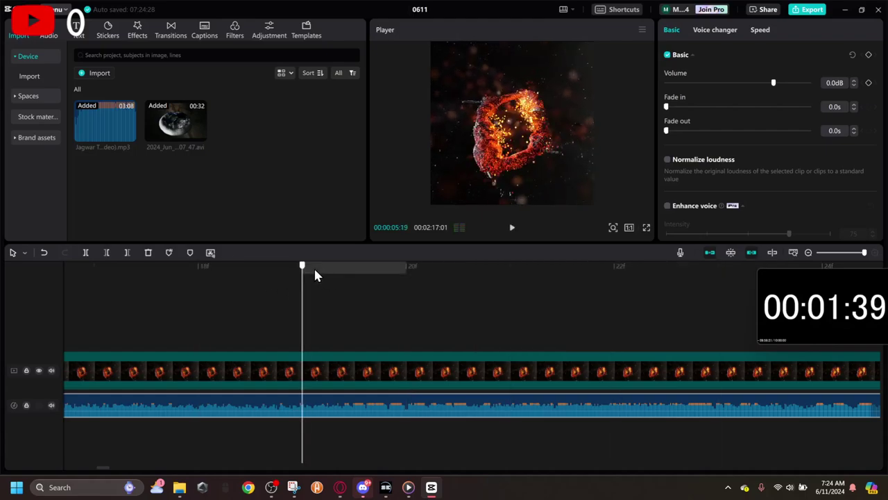
{"action": "key", "text": "space"}
{"action": "key", "text": "space"}
{"action": "left_click", "coordinate": [303, 274]}
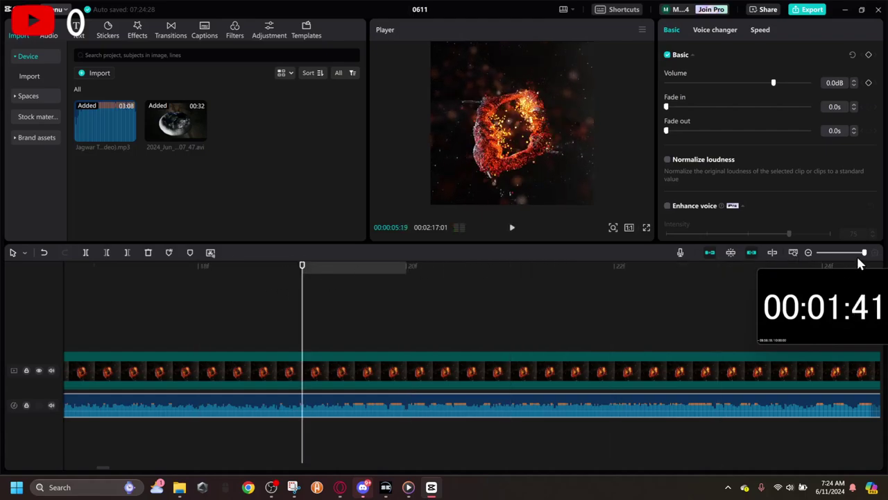
- Set the video clip's speed to 0.9x
{"action": "left_click_drag", "start_coordinate": [860, 257], "coordinate": [829, 256]}
{"action": "left_click", "coordinate": [305, 370]}
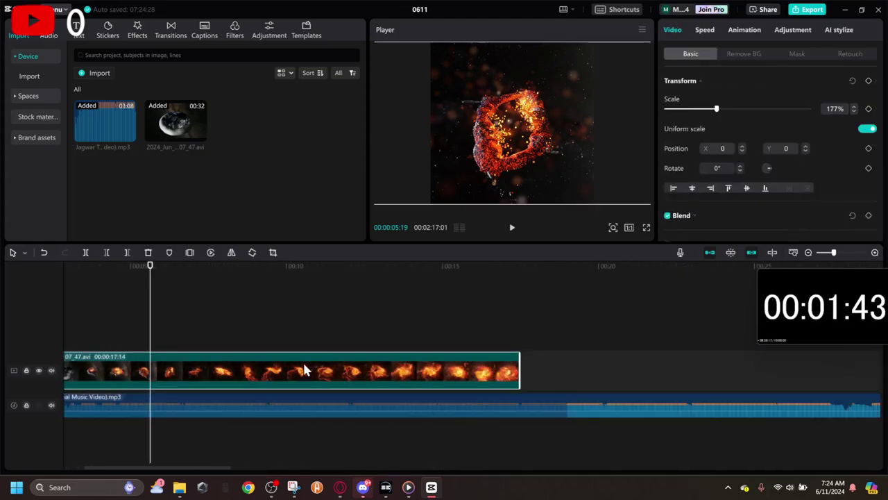
{"action": "left_click", "coordinate": [704, 30]}
{"action": "left_click", "coordinate": [874, 99]}
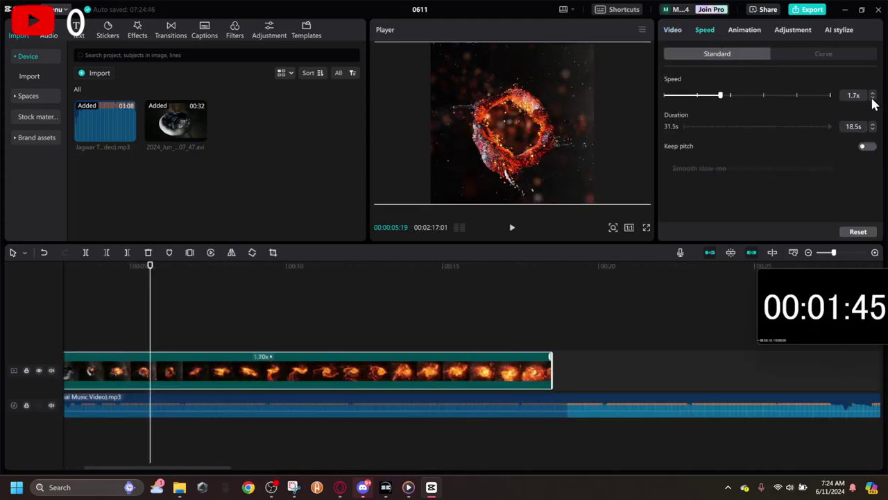
{"action": "left_click", "coordinate": [873, 98]}
{"action": "left_click", "coordinate": [873, 98]}
{"action": "left_click", "coordinate": [873, 98]}
{"action": "left_click", "coordinate": [874, 99]}
{"action": "left_click", "coordinate": [874, 99]}
{"action": "left_click", "coordinate": [873, 98]}
{"action": "left_click", "coordinate": [874, 99]}
{"action": "left_click", "coordinate": [873, 99]}
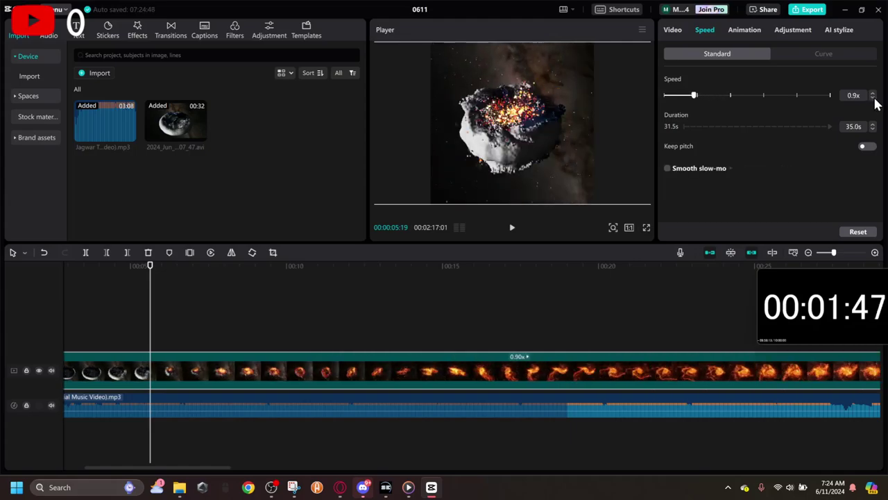
{"action": "left_click", "coordinate": [874, 98]}
{"action": "left_click", "coordinate": [874, 94]}
{"action": "left_click", "coordinate": [873, 95]}
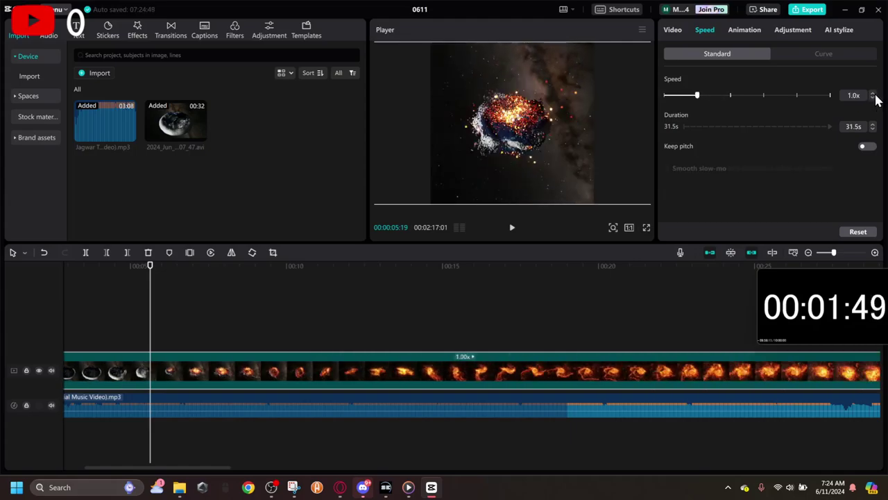
{"action": "left_click", "coordinate": [873, 98]}
{"action": "left_click", "coordinate": [874, 98]}
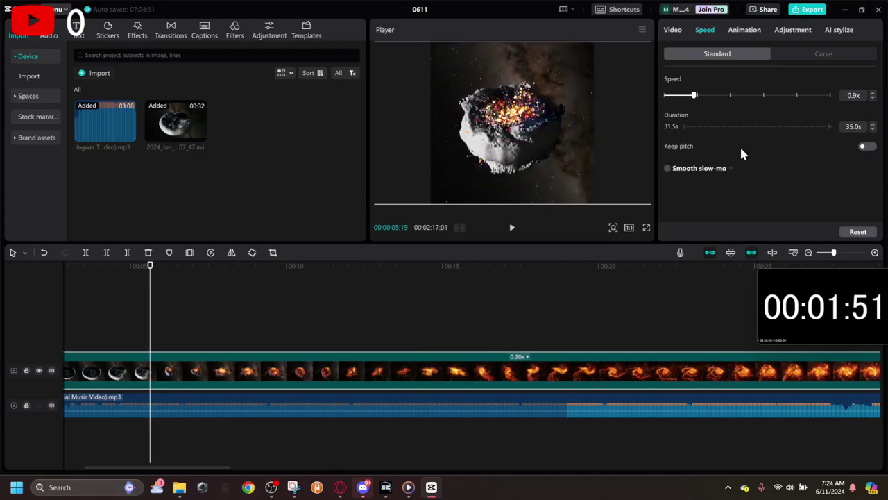
- Replay the opening seconds several times to compare the slowed explosion with the song's beat
{"action": "left_click_drag", "start_coordinate": [142, 266], "coordinate": [15, 263]}
{"action": "key", "text": "space"}
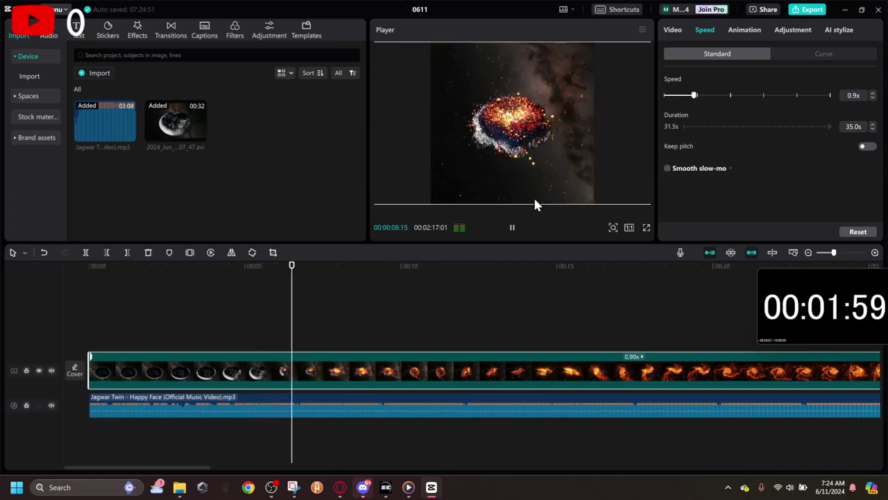
{"action": "key", "text": "space"}
{"action": "left_click", "coordinate": [211, 265]}
{"action": "key", "text": "space"}
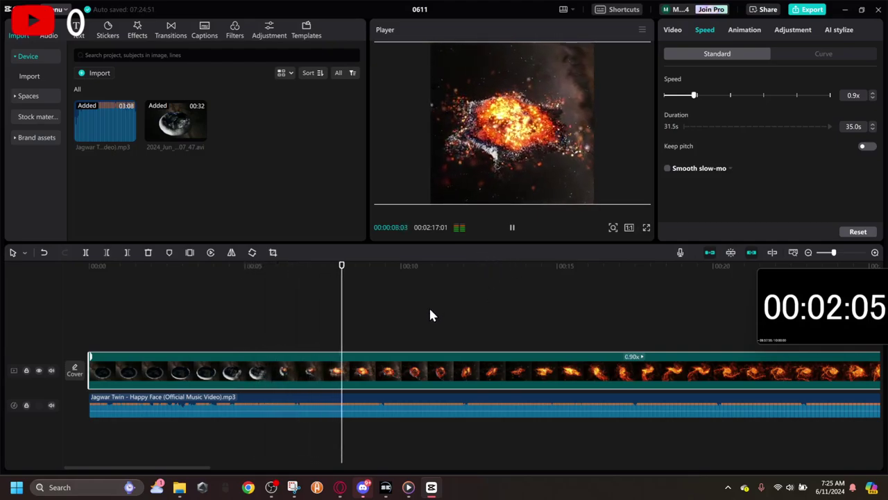
{"action": "key", "text": "space"}
{"action": "left_click", "coordinate": [245, 288]}
{"action": "left_click", "coordinate": [146, 290]}
{"action": "key", "text": "space"}
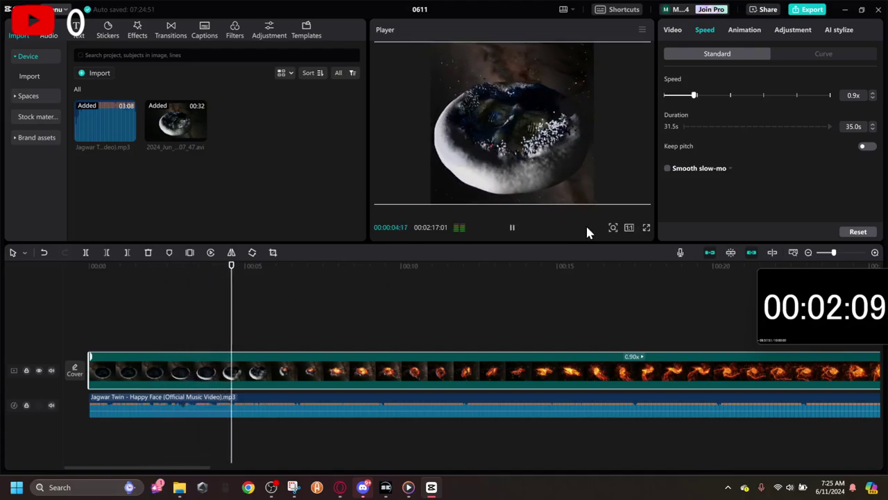
{"action": "key", "text": "space"}
- Examine the opening at frame level and stop playback at 00:00:05:19
{"action": "left_click_drag", "start_coordinate": [833, 252], "coordinate": [859, 254]}
{"action": "left_click_drag", "start_coordinate": [129, 279], "coordinate": [16, 293]}
{"action": "key", "text": "space"}
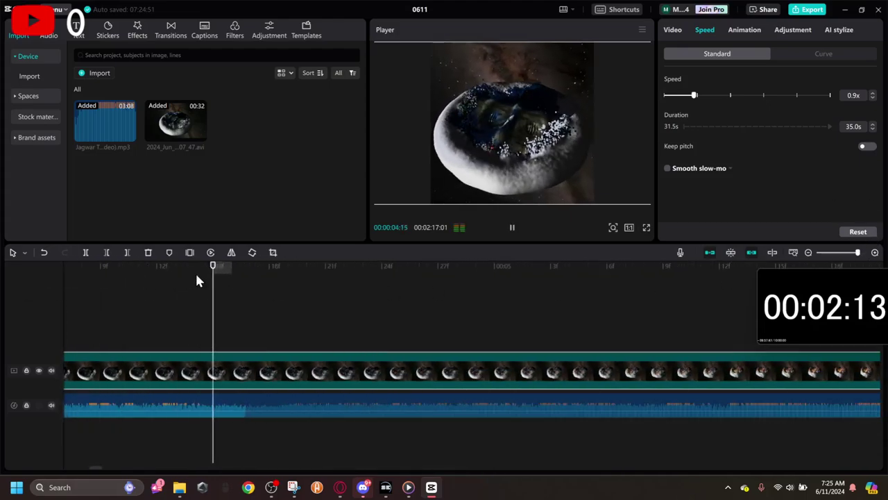
{"action": "key", "text": "space"}
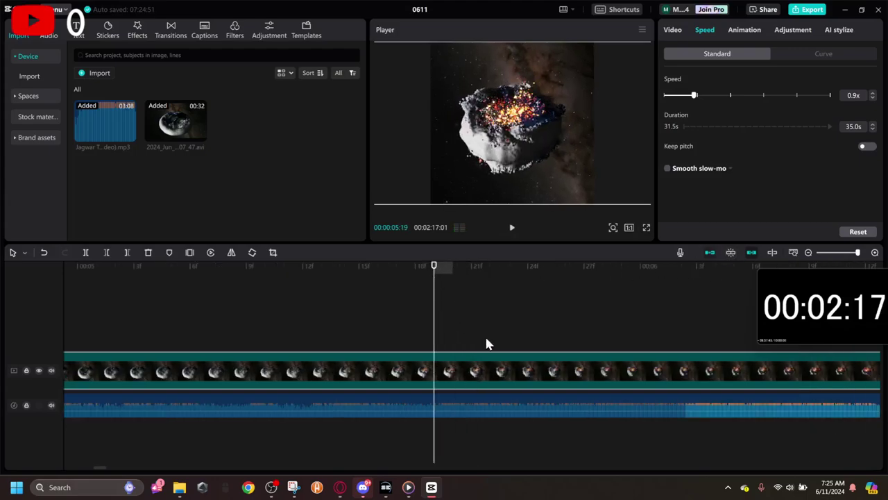
- Set the video clip's speed to 1.1x and replay the opening to check the explosion's timing
{"action": "left_click", "coordinate": [872, 95]}
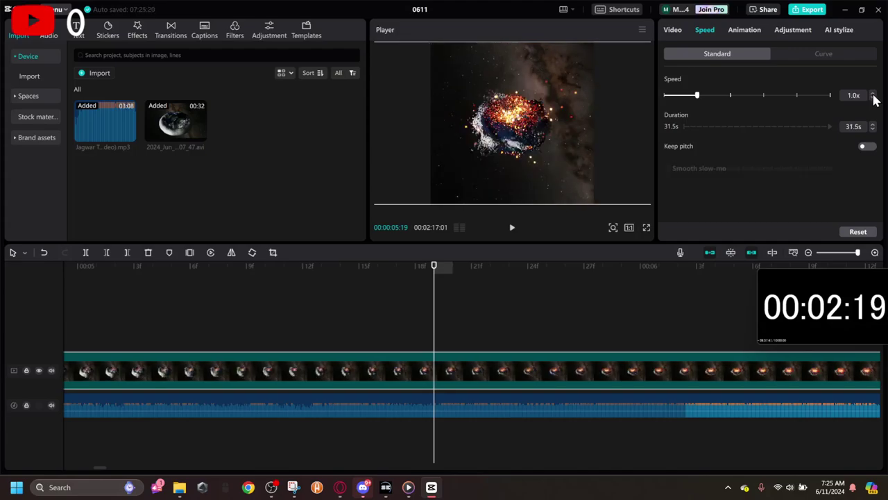
{"action": "left_click", "coordinate": [873, 95]}
{"action": "left_click", "coordinate": [873, 94]}
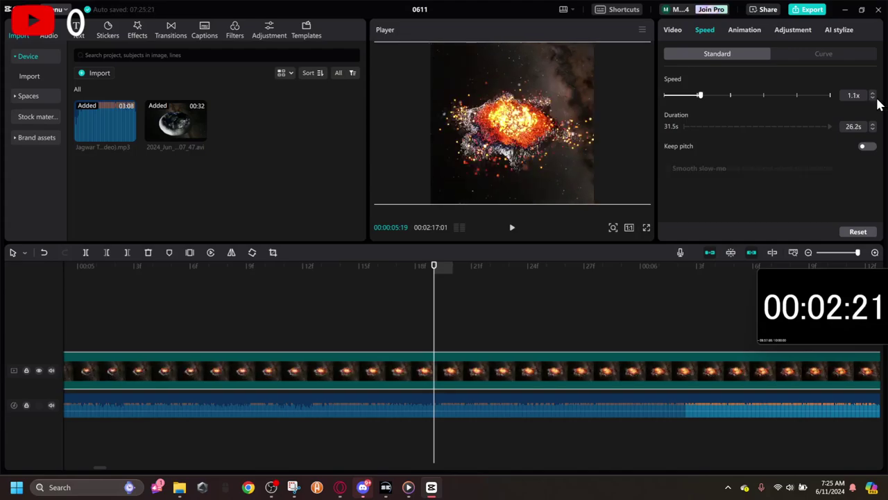
{"action": "left_click", "coordinate": [873, 98]}
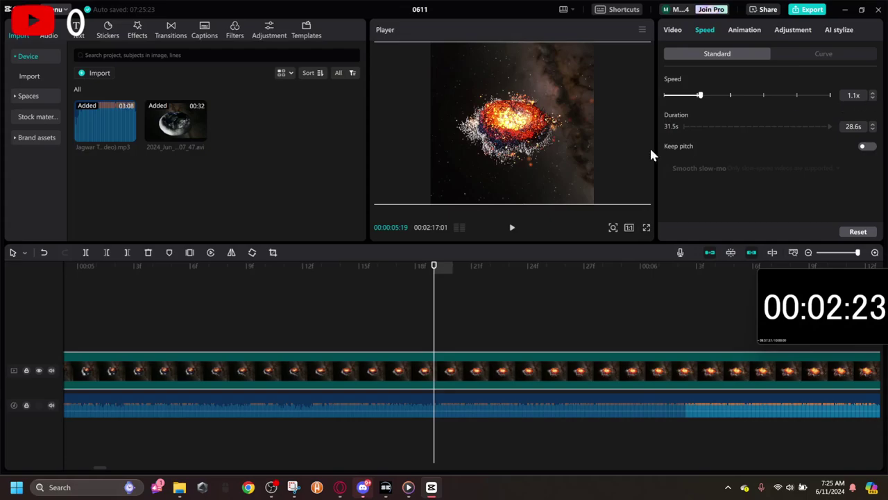
{"action": "left_click_drag", "start_coordinate": [425, 263], "coordinate": [4, 312]}
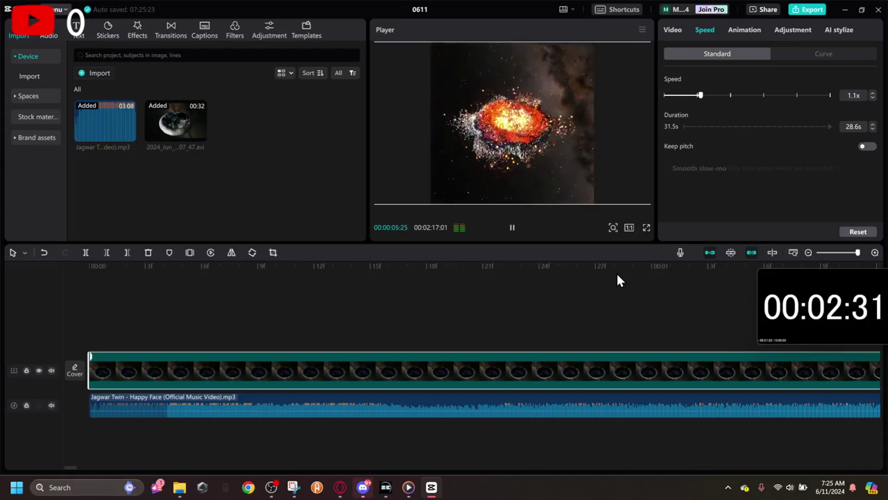
{"action": "left_click_drag", "start_coordinate": [580, 268], "coordinate": [29, 331]}
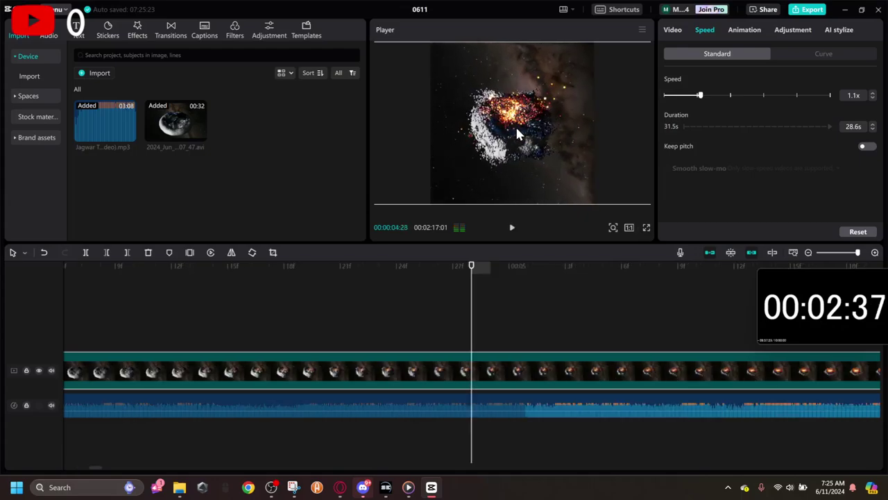
{"action": "key", "text": "space"}
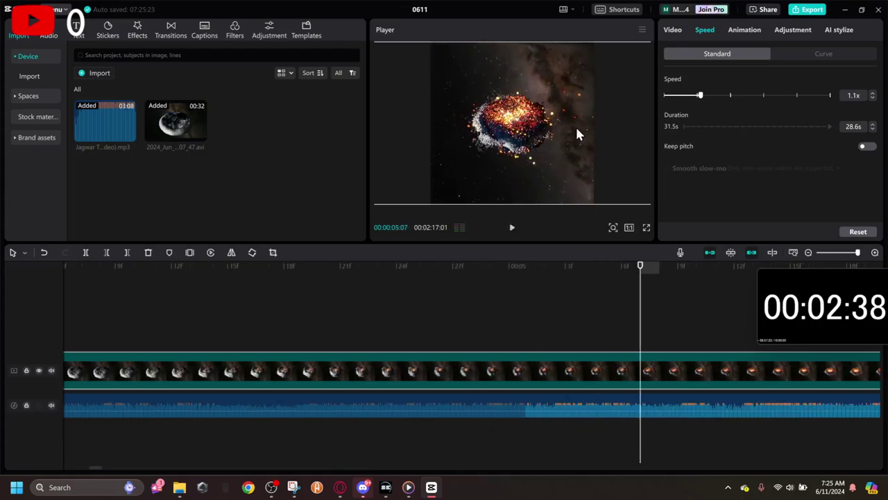
- Set the video clip's speed to 1.0x and play it with the song
{"action": "left_click", "coordinate": [872, 98]}
{"action": "key", "text": "space"}
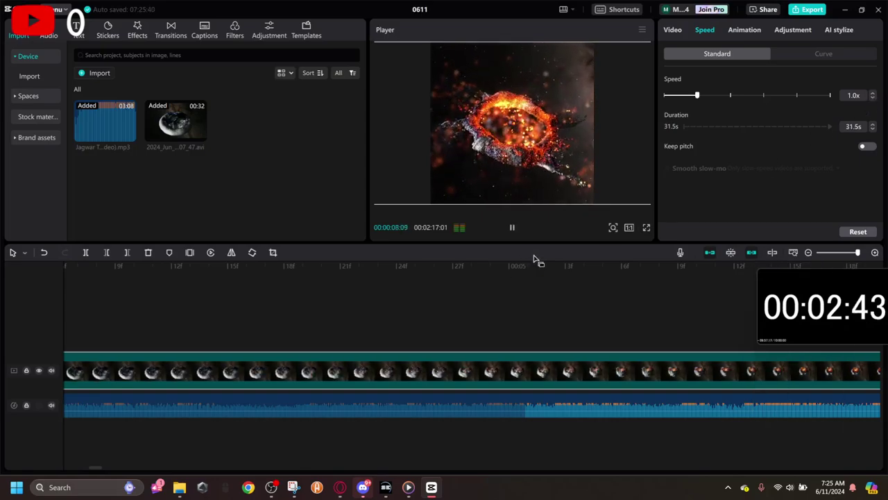
- Split the video clip at 00:00:08:13 and set the second part's speed to 2.0x
{"action": "key", "text": "space"}
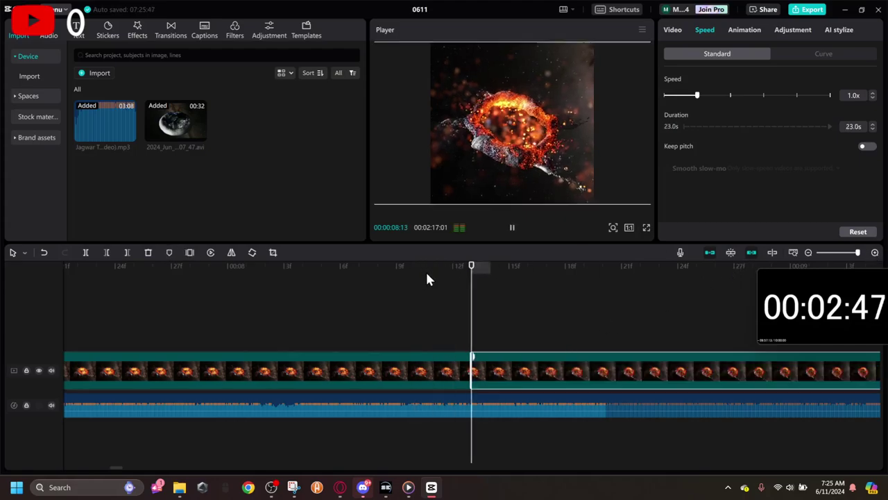
{"action": "left_click", "coordinate": [620, 278]}
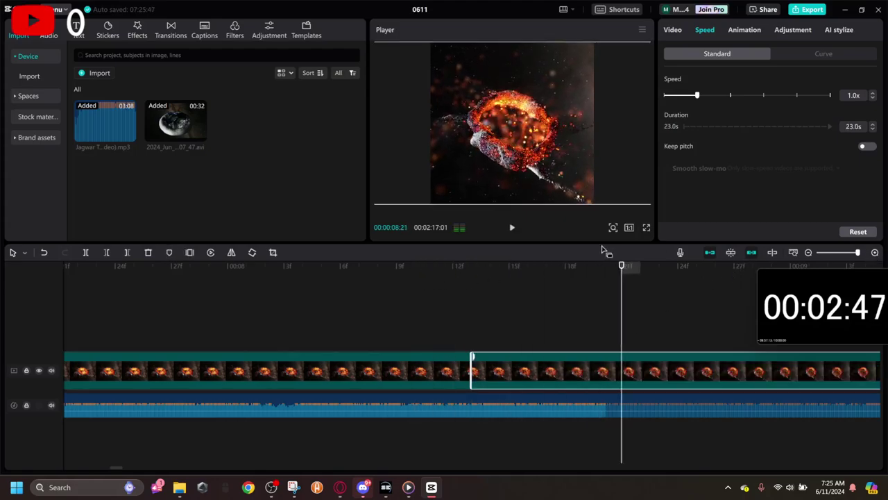
{"action": "left_click", "coordinate": [730, 95]}
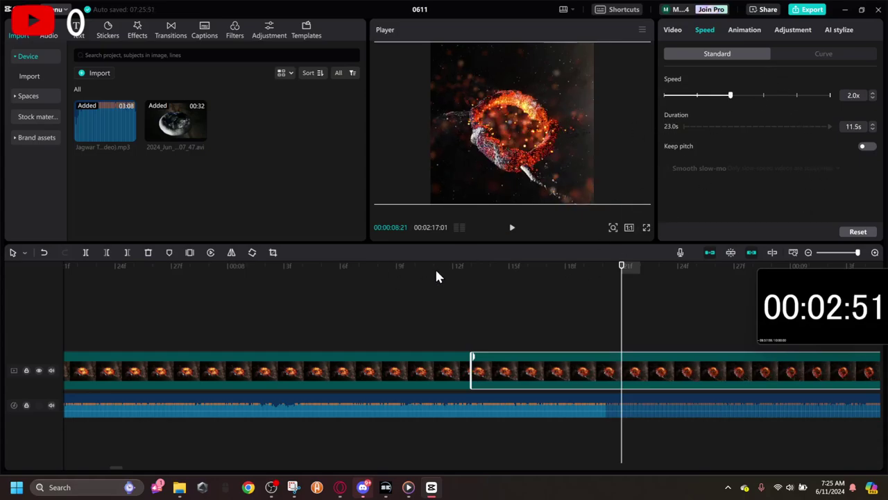
- Check the footage around the split at 00:00:08:13, set the second part's speed to 1.5x and play it
{"action": "left_click_drag", "start_coordinate": [436, 270], "coordinate": [3, 373]}
{"action": "left_click_drag", "start_coordinate": [1, 387], "coordinate": [880, 291]}
{"action": "scroll", "coordinate": [382, 313], "scroll_direction": "right", "scroll_amount": 10}
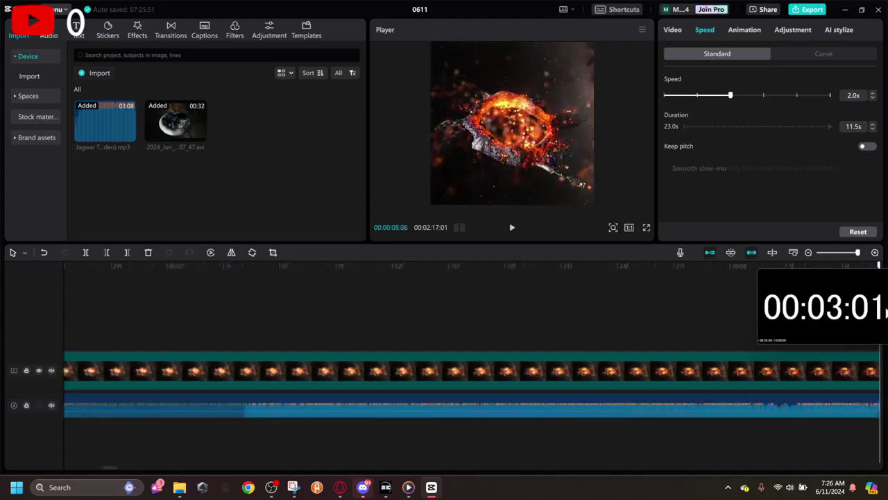
{"action": "left_click_drag", "start_coordinate": [257, 301], "coordinate": [467, 319]}
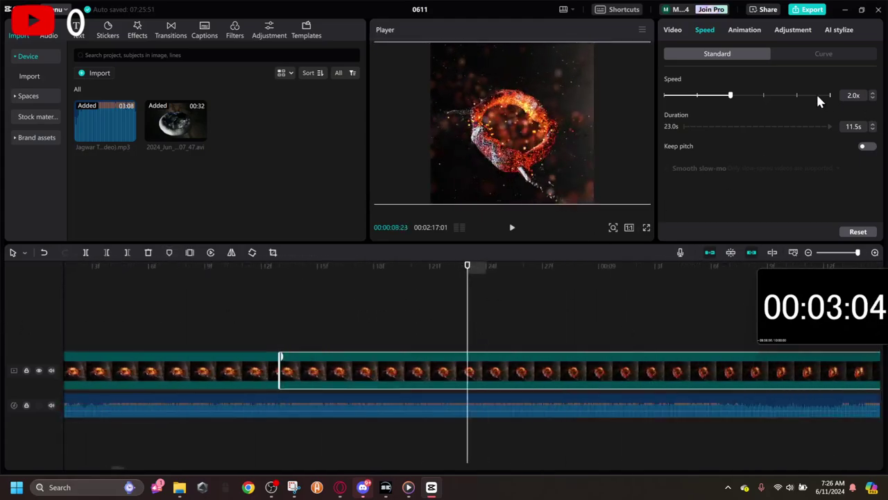
{"action": "left_click", "coordinate": [713, 95]}
{"action": "left_click_drag", "start_coordinate": [469, 271], "coordinate": [246, 277]}
{"action": "key", "text": "space"}
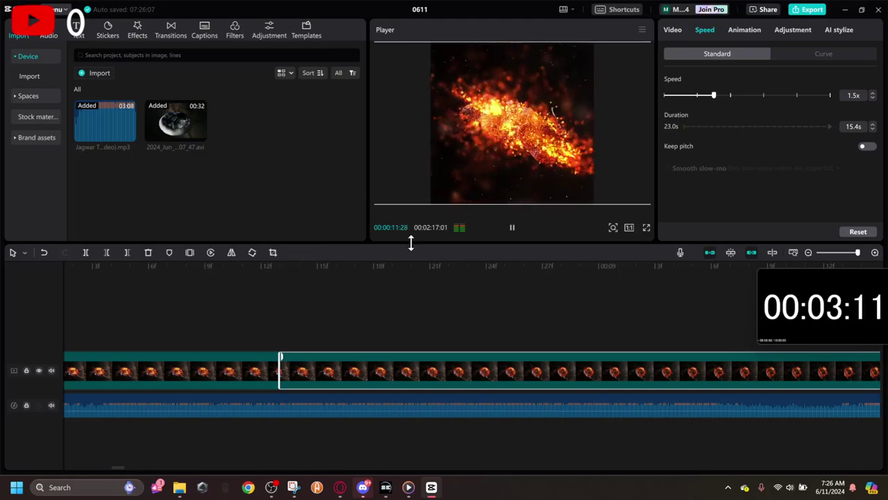
- Replay the second part in short bursts against the song and park the playhead at 00:00:11:04
{"action": "left_click_drag", "start_coordinate": [299, 272], "coordinate": [249, 268]}
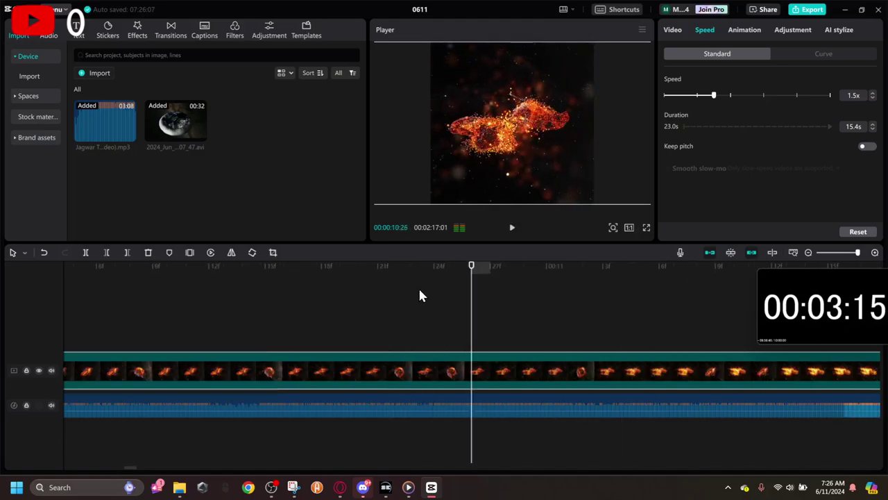
{"action": "key", "text": "space"}
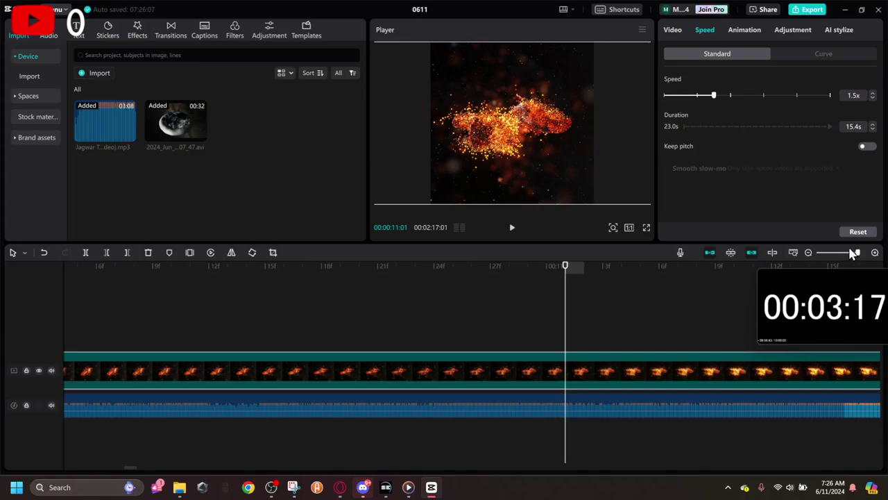
{"action": "key", "text": "space"}
{"action": "key", "text": "space"}
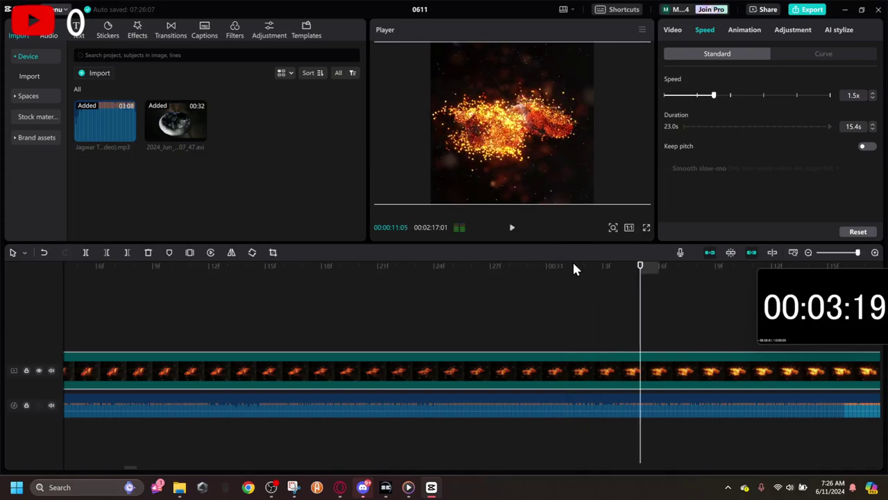
{"action": "left_click_drag", "start_coordinate": [611, 268], "coordinate": [617, 269]}
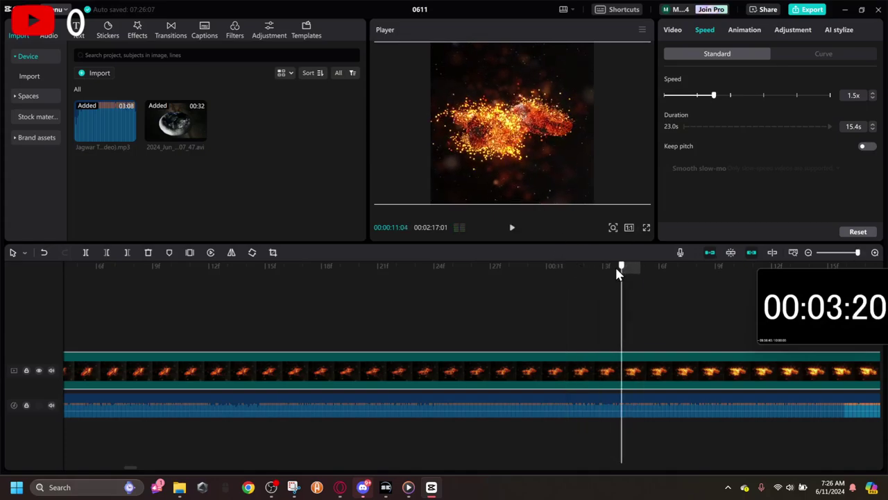
- Set the second part's speed to 1.4x and replay it with the song
{"action": "left_click", "coordinate": [873, 98]}
{"action": "left_click", "coordinate": [873, 99]}
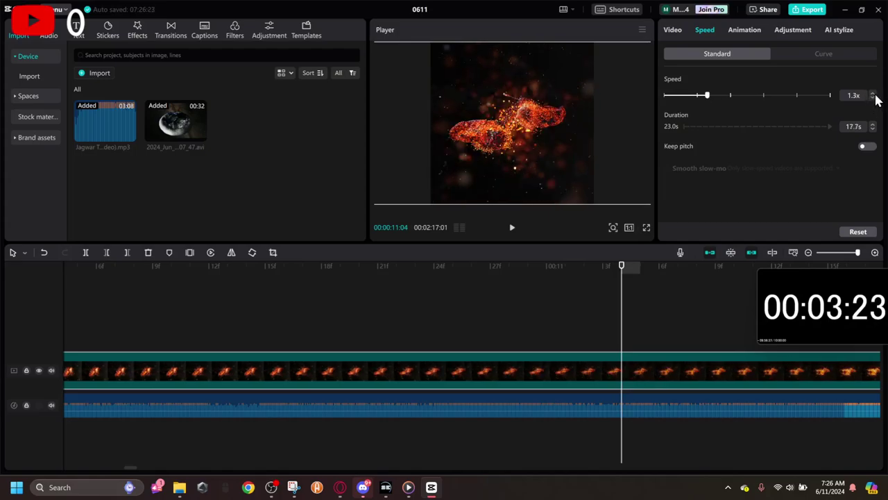
{"action": "left_click", "coordinate": [873, 93]}
{"action": "left_click_drag", "start_coordinate": [605, 270], "coordinate": [312, 261]}
{"action": "key", "text": "space"}
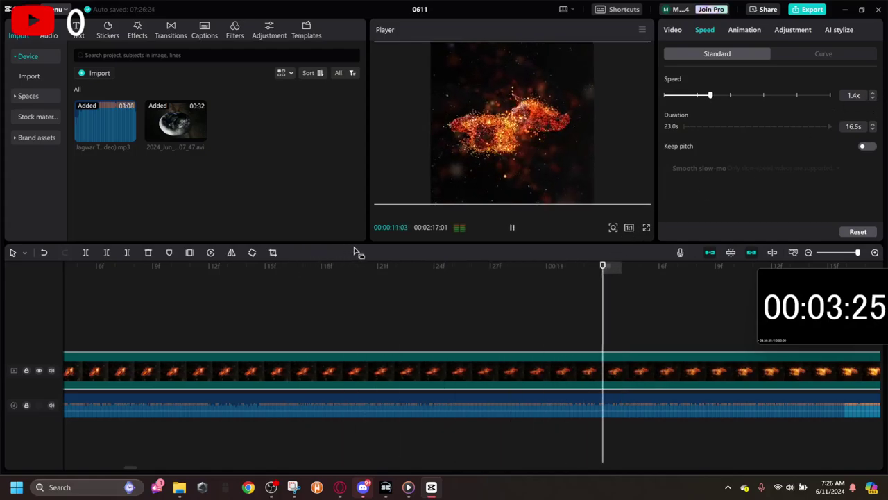
{"action": "key", "text": "space"}
{"action": "left_click_drag", "start_coordinate": [492, 265], "coordinate": [104, 271]}
{"action": "key", "text": "space"}
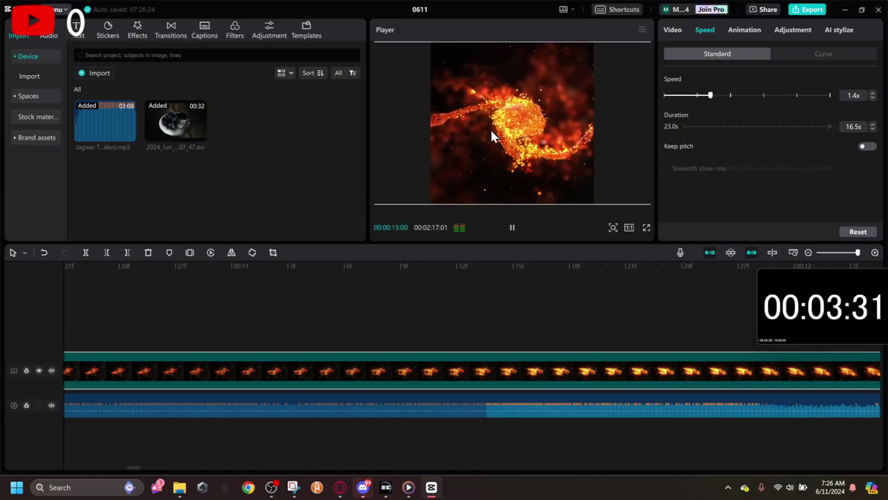
- Split the video clip at 00:00:16:16 and set the speed of the new last part to 2.0x
{"action": "key", "text": "space"}
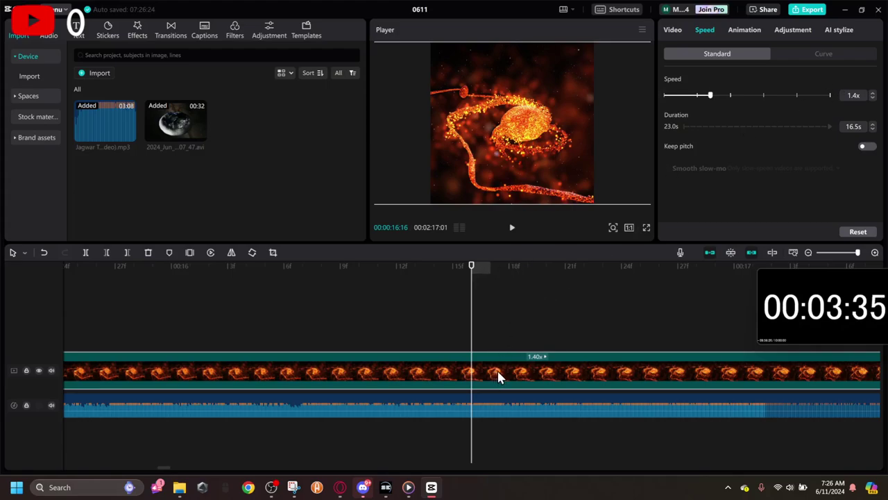
{"action": "key", "text": "ctrl+b"}
{"action": "left_click", "coordinate": [874, 94]}
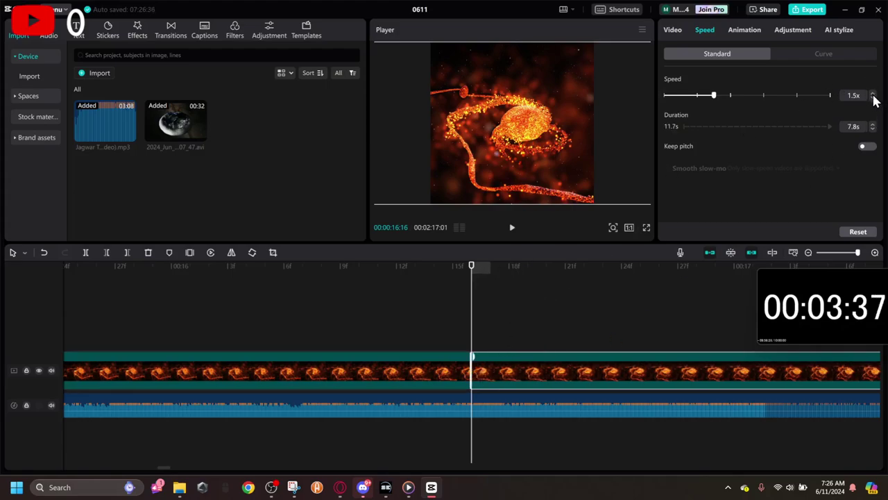
{"action": "left_click", "coordinate": [873, 93]}
{"action": "left_click", "coordinate": [873, 93]}
{"action": "left_click", "coordinate": [874, 94]}
{"action": "left_click", "coordinate": [873, 94]}
{"action": "left_click", "coordinate": [874, 93]}
- Play the last part from its split to the end to check its timing against the song
{"action": "left_click", "coordinate": [450, 266]}
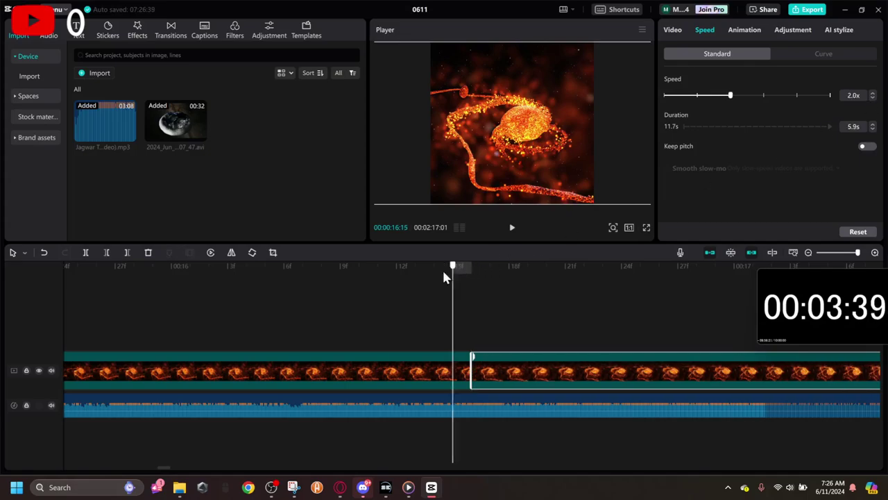
{"action": "key", "text": "space"}
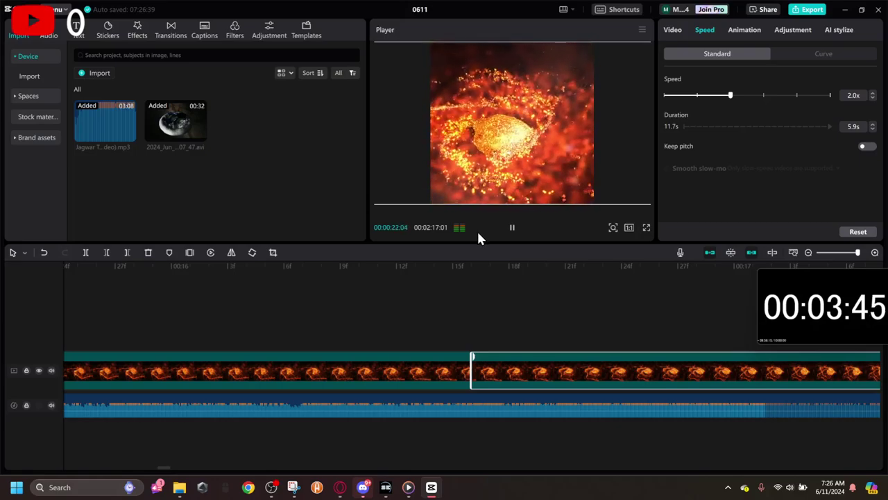
{"action": "key", "text": "space"}
{"action": "left_click_drag", "start_coordinate": [477, 269], "coordinate": [294, 330]}
{"action": "key", "text": "space"}
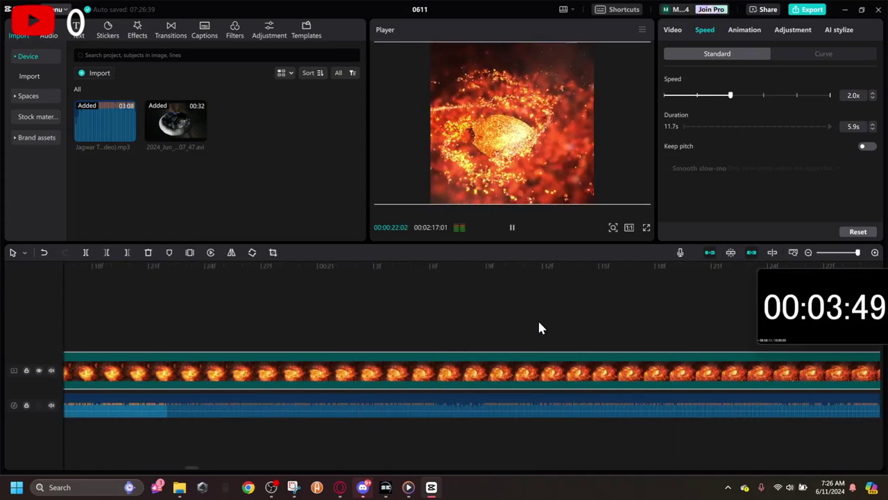
{"action": "key", "text": "space"}
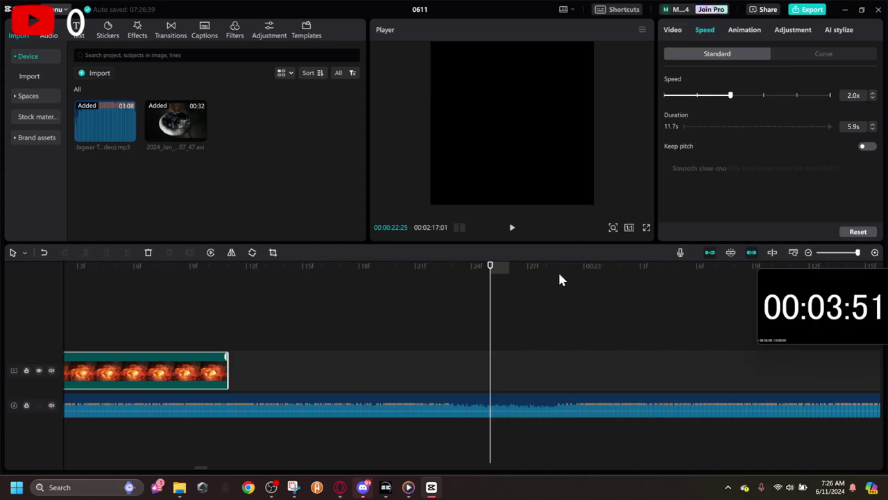
- Set the last video part's speed to 1.8x and trim its end to 00:00:22:28
{"action": "left_click_drag", "start_coordinate": [559, 276], "coordinate": [554, 274]}
{"action": "left_click", "coordinate": [872, 98]}
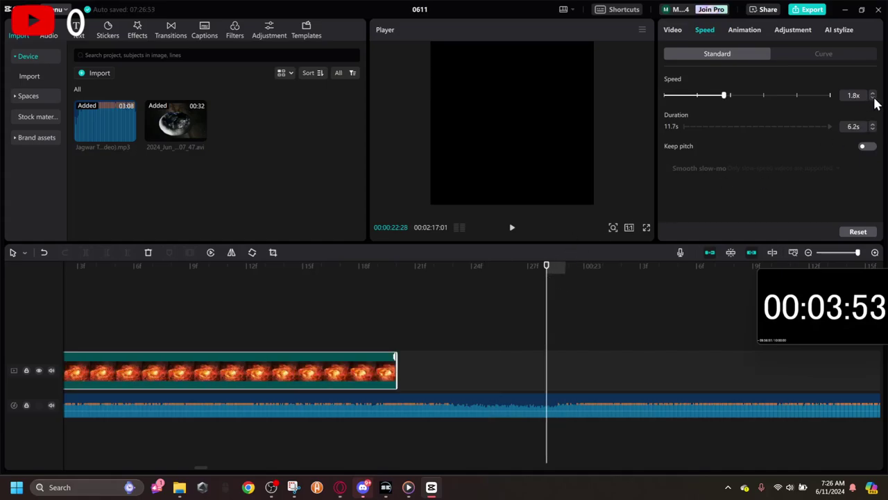
{"action": "left_click", "coordinate": [872, 99]}
{"action": "left_click_drag", "start_coordinate": [584, 363], "coordinate": [553, 371]}
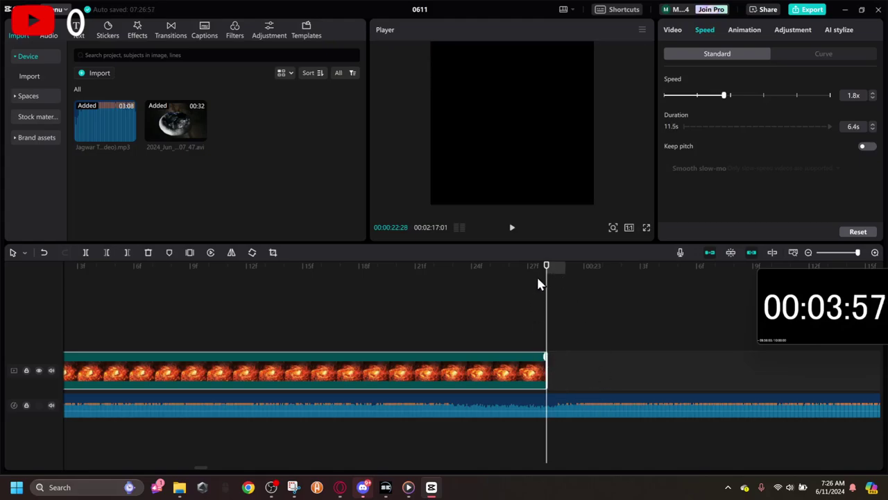
- Replay the slowed last part with the song through to the end of the video
{"action": "left_click_drag", "start_coordinate": [522, 276], "coordinate": [2, 366]}
{"action": "key", "text": "space"}
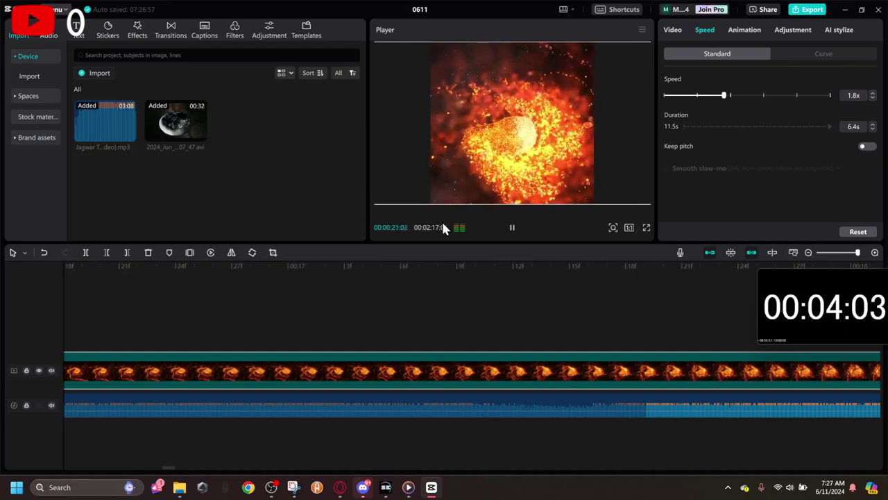
{"action": "key", "text": "space"}
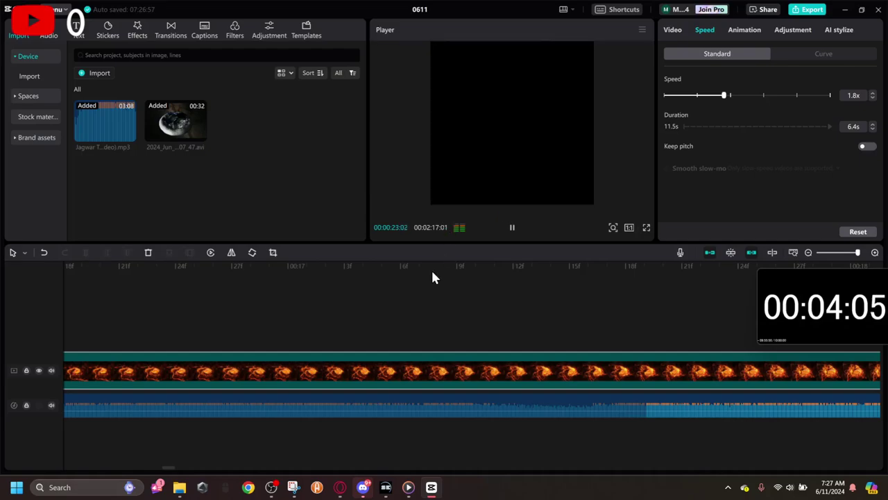
- Cut the song at the end of the video at 00:00:22:28, delete the remainder and return to the timeline start
{"action": "left_click_drag", "start_coordinate": [880, 382], "coordinate": [358, 382]}
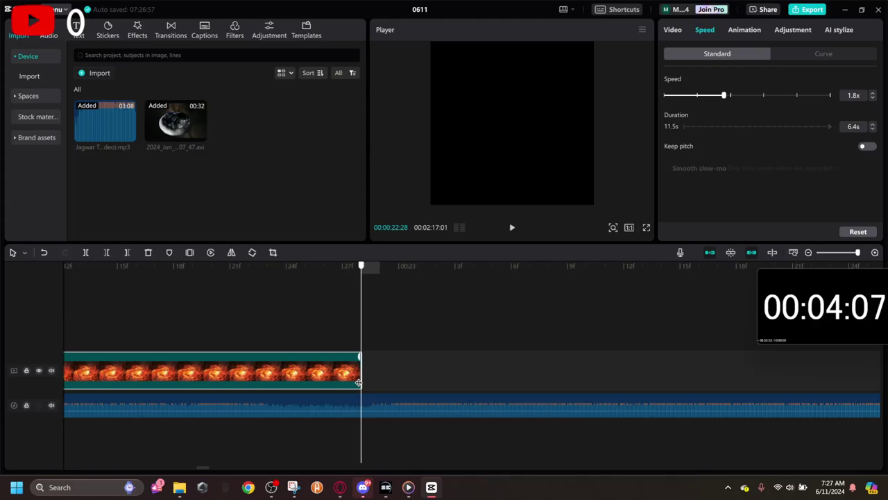
{"action": "left_click", "coordinate": [377, 401]}
{"action": "key", "text": "ctrl+b"}
{"action": "key", "text": "Delete"}
{"action": "left_click_drag", "start_coordinate": [404, 311], "coordinate": [1, 3]}
{"action": "key", "text": "ctrl+z"}
{"action": "key", "text": "ctrl+z"}
{"action": "key", "text": "ctrl+z"}
{"action": "key", "text": "ctrl+z"}
{"action": "key", "text": "ctrl+z"}
{"action": "key", "text": "ctrl+z"}
{"action": "key", "text": "ctrl+z"}
{"action": "key", "text": "ctrl+z"}
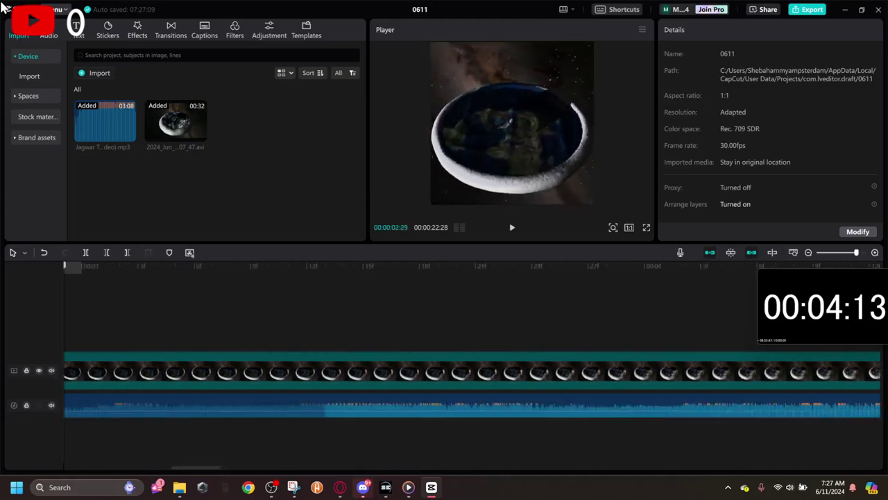
{"action": "key", "text": "ctrl+z"}
{"action": "key", "text": "ctrl+z"}
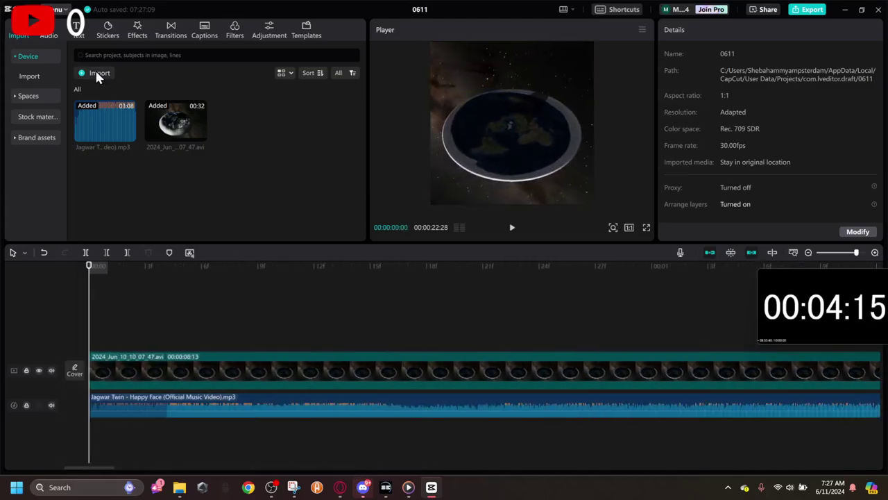
- Import spacesheb watermark.png from the music folder inside Videos into the project media
{"action": "left_click", "coordinate": [97, 73]}
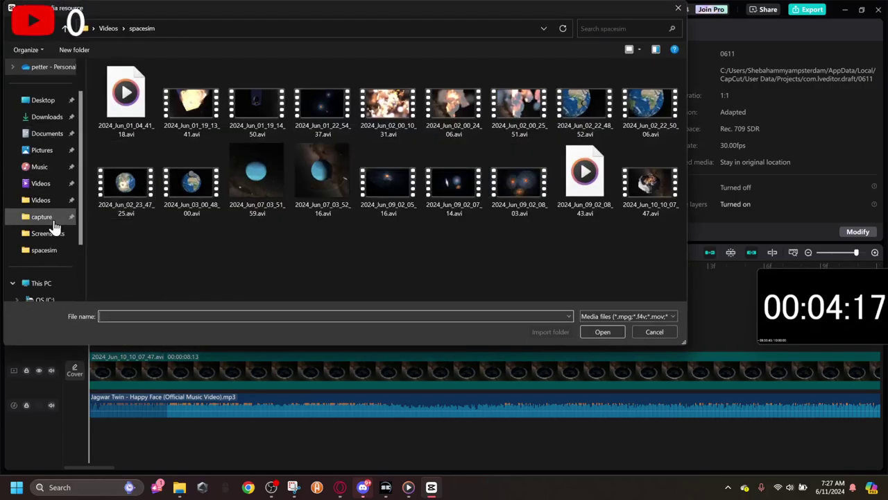
{"action": "left_click", "coordinate": [43, 200]}
{"action": "double_click", "coordinate": [104, 114]}
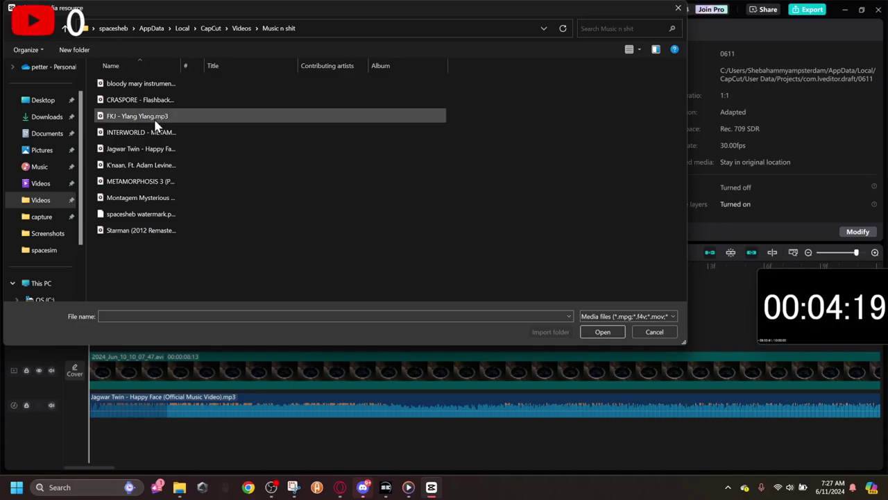
{"action": "left_click", "coordinate": [174, 215]}
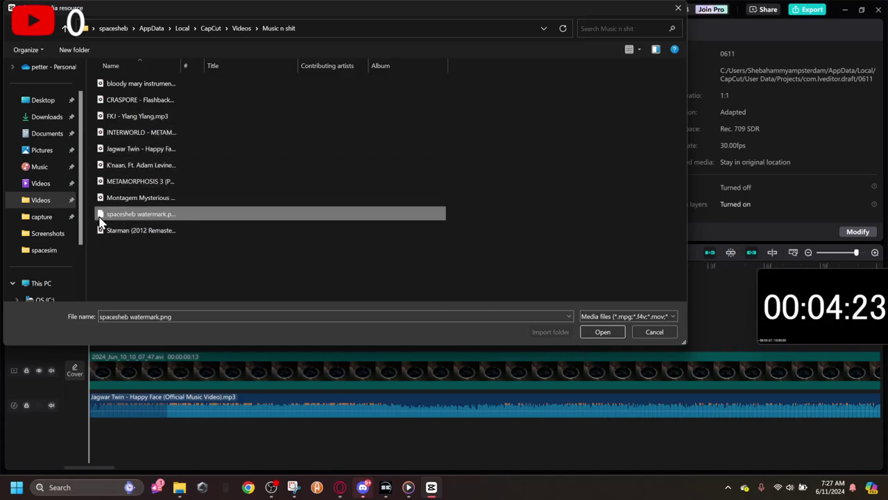
{"action": "left_click", "coordinate": [600, 333]}
- Place the watermark image on a track above the video and extend it from the start to 00:00:22:28
{"action": "left_click_drag", "start_coordinate": [246, 125], "coordinate": [145, 331]}
{"action": "left_click", "coordinate": [821, 253]}
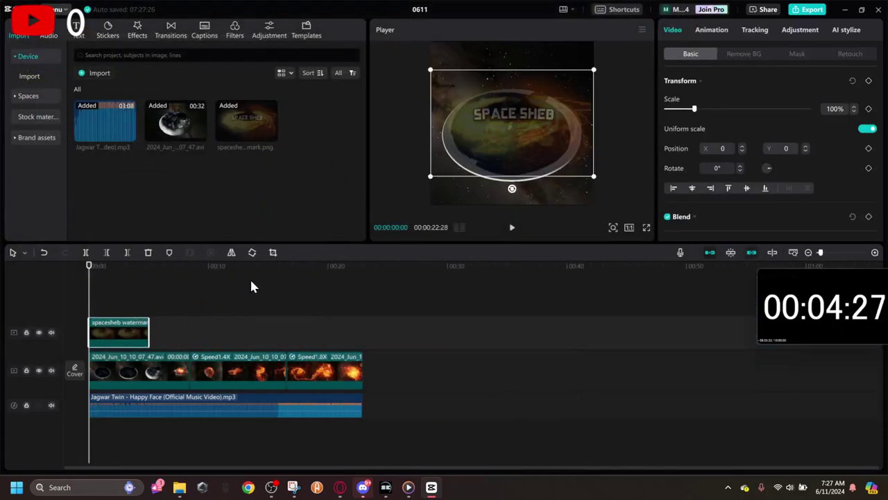
{"action": "left_click_drag", "start_coordinate": [148, 332], "coordinate": [362, 379]}
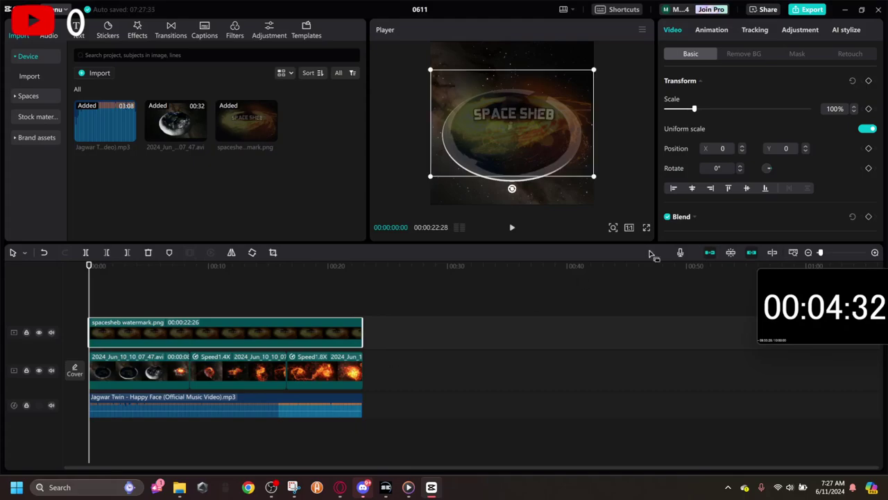
{"action": "left_click", "coordinate": [375, 276]}
{"action": "left_click_drag", "start_coordinate": [820, 253], "coordinate": [848, 252]}
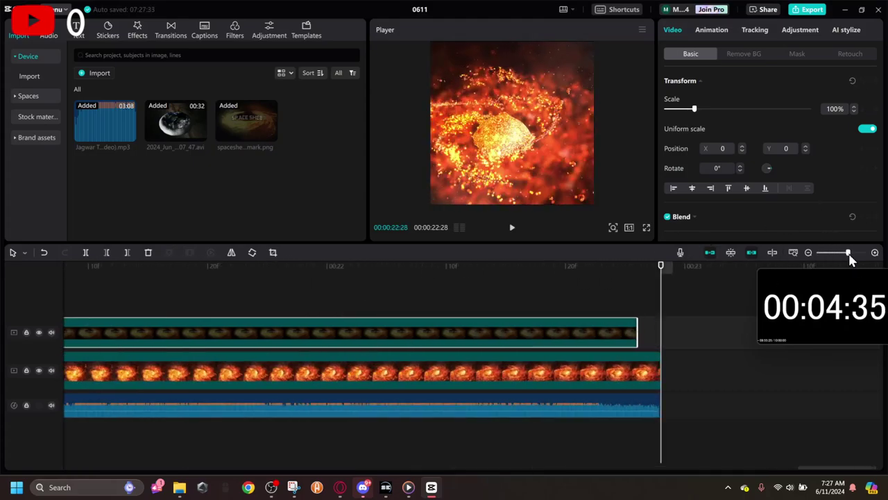
{"action": "left_click_drag", "start_coordinate": [637, 329], "coordinate": [660, 329]}
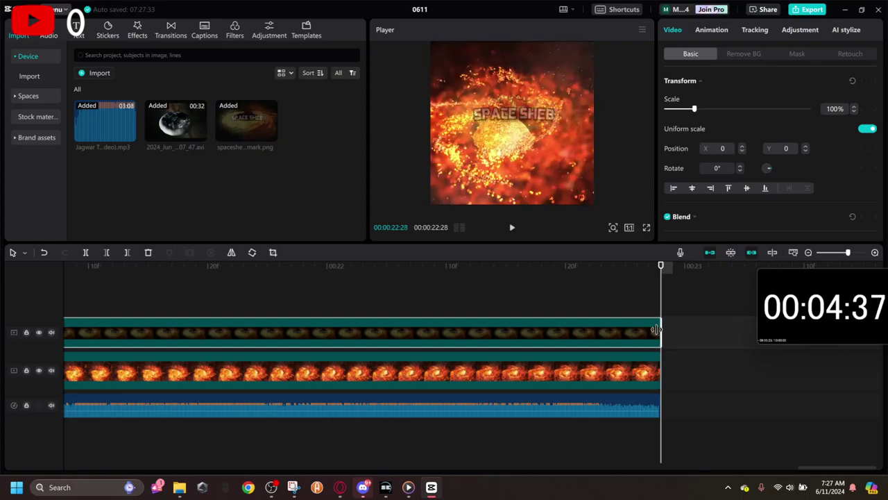
- Scale the watermark to 24%, place it low in the frame at Y -1082, and return to the timeline start
{"action": "left_click_drag", "start_coordinate": [594, 72], "coordinate": [512, 175]}
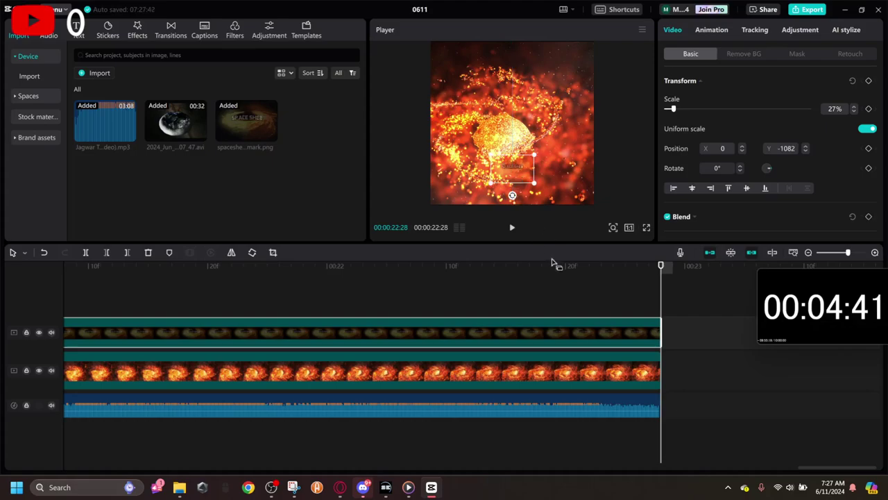
{"action": "left_click", "coordinate": [506, 266]}
{"action": "left_click_drag", "start_coordinate": [449, 263], "coordinate": [2, 3]}
{"action": "key", "text": "Up"}
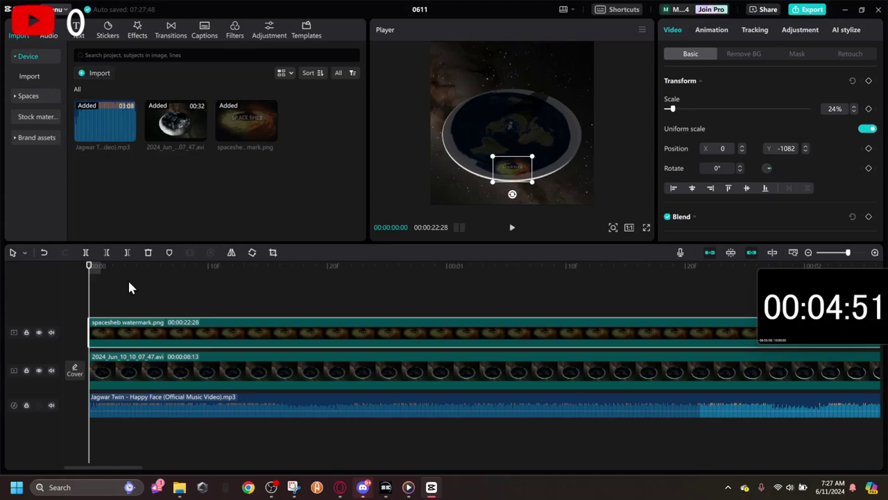
- Turn on motion blur for each of the three video clips on the main track
{"action": "key", "text": "space"}
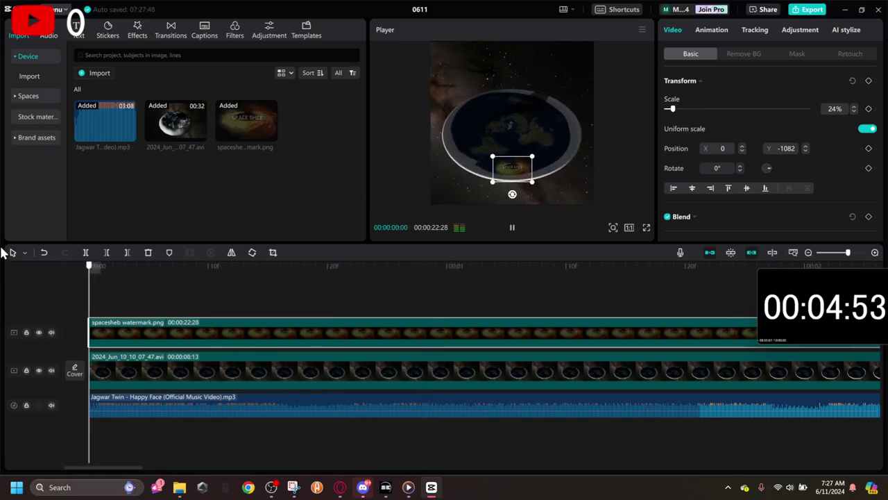
{"action": "left_click", "coordinate": [312, 375]}
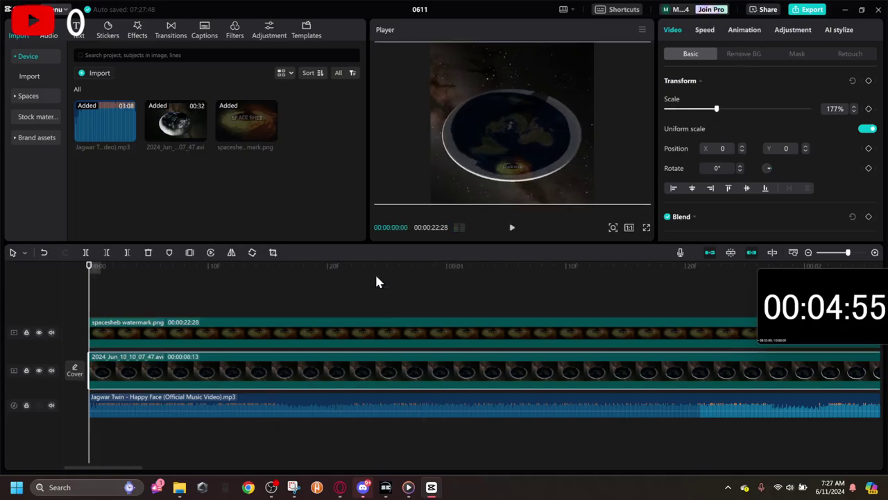
{"action": "scroll", "coordinate": [761, 107], "scroll_direction": "down", "scroll_amount": 10}
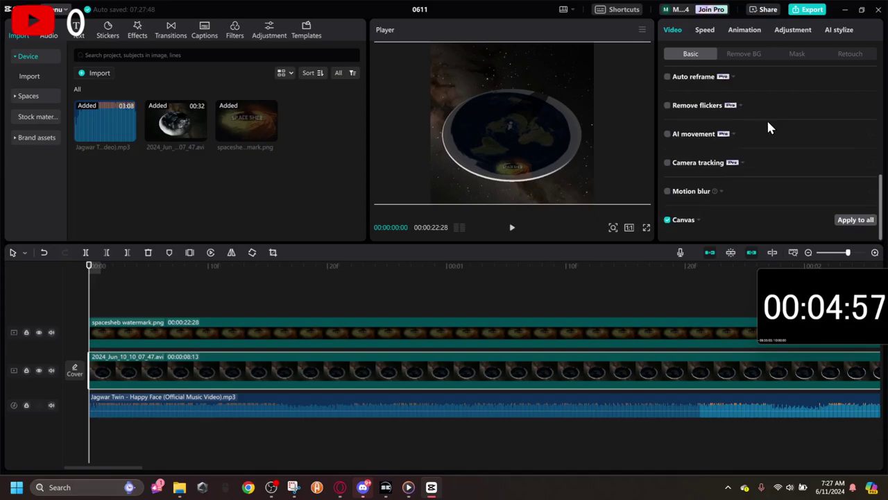
{"action": "left_click", "coordinate": [668, 192]}
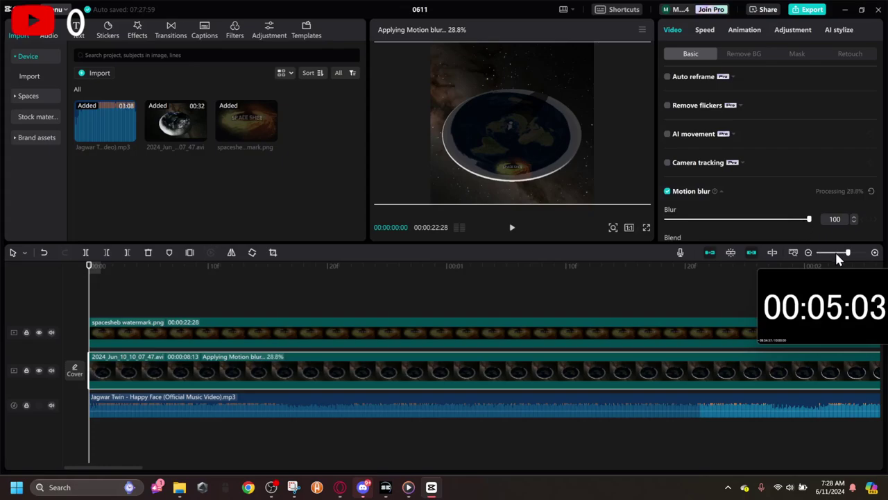
{"action": "left_click_drag", "start_coordinate": [836, 253], "coordinate": [820, 253]}
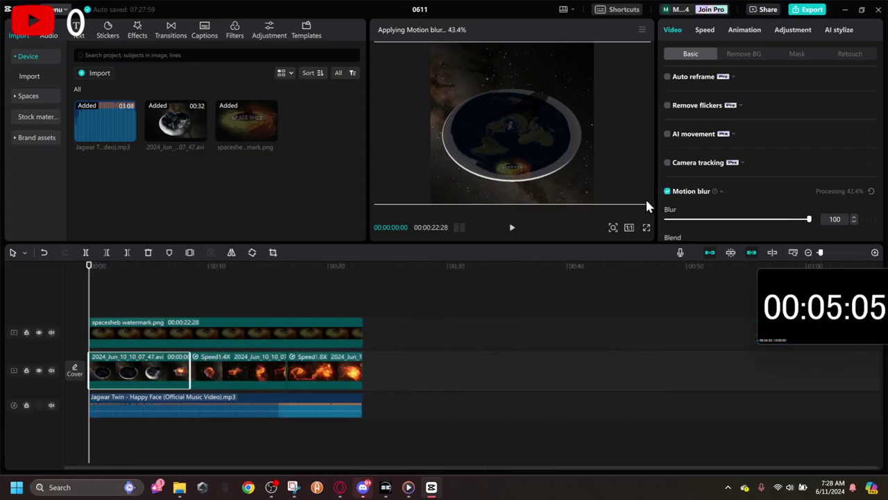
{"action": "left_click", "coordinate": [238, 382]}
{"action": "left_click", "coordinate": [666, 191]}
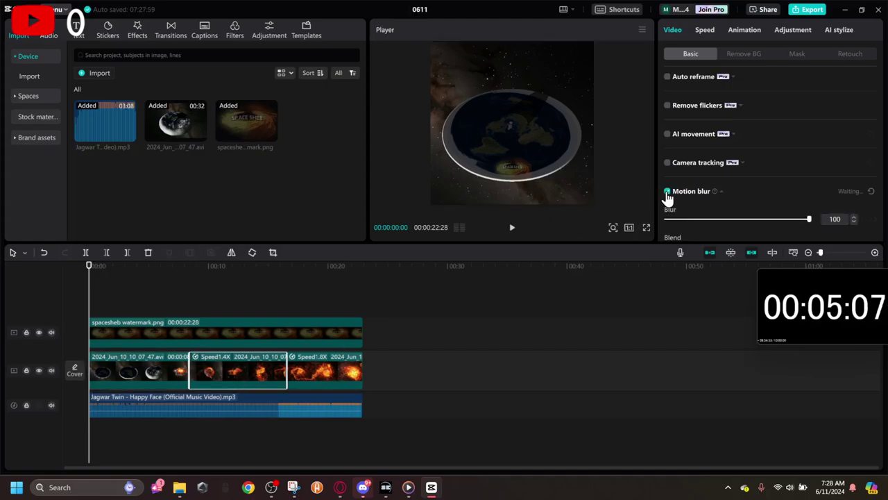
{"action": "left_click", "coordinate": [315, 368]}
{"action": "left_click", "coordinate": [667, 193]}
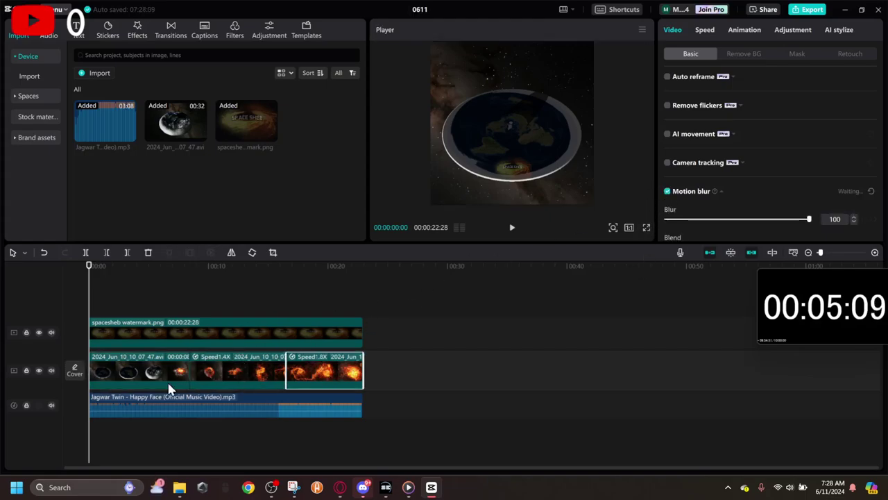
- Play the opening clip from the start to examine its motion blur
{"action": "left_click", "coordinate": [151, 371]}
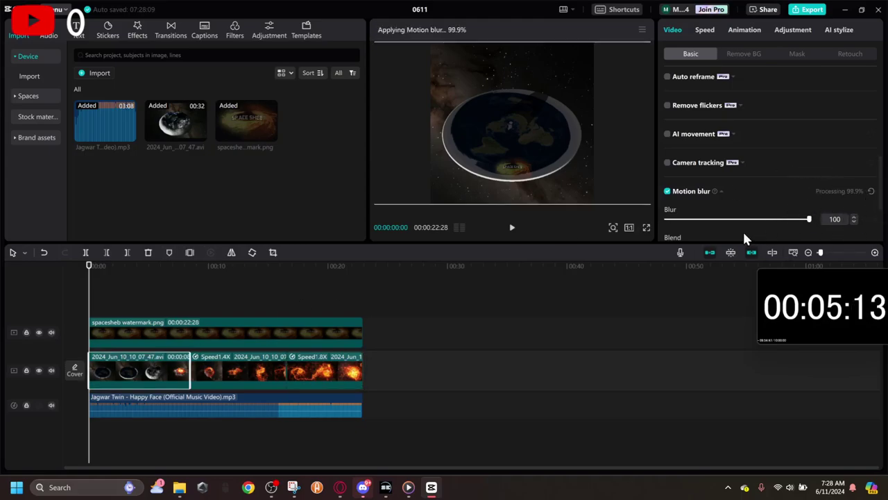
{"action": "key", "text": "space"}
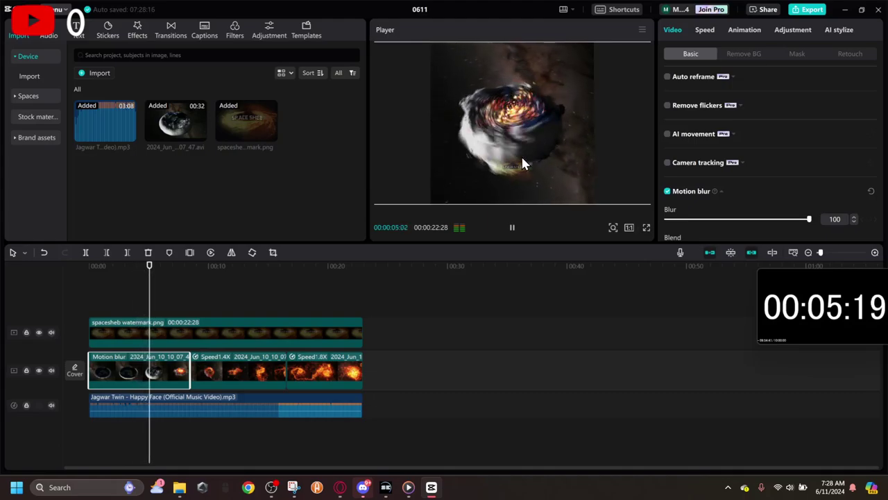
{"action": "key", "text": "space"}
{"action": "left_click", "coordinate": [74, 484]}
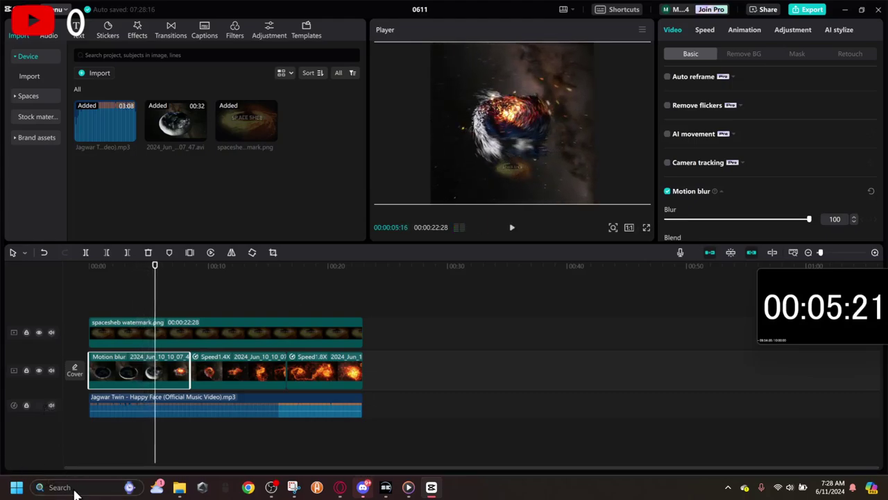
{"action": "type", "text": "ew"}
{"action": "key", "text": "BackSpace"}
{"action": "key", "text": "BackSpace"}
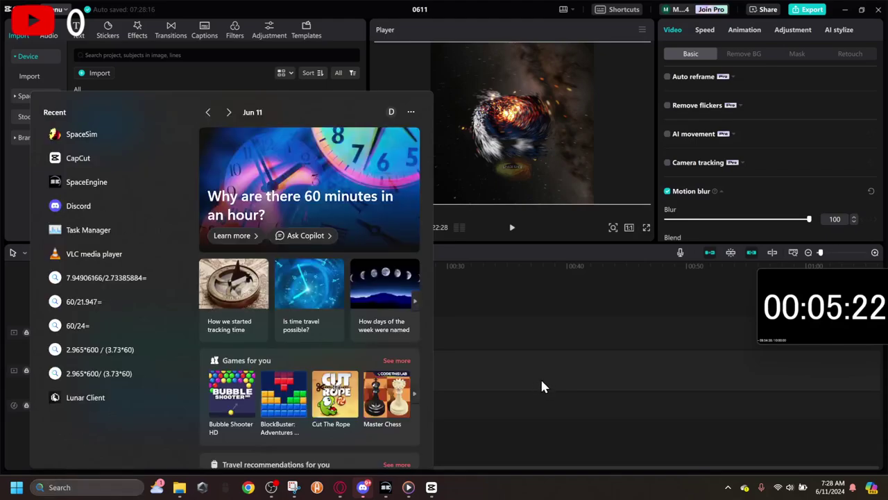
{"action": "left_click", "coordinate": [539, 377]}
- Reduce the motion blur strength to 50 on each of the three video clips, keeping direction Both and speed Once
{"action": "left_click", "coordinate": [187, 375]}
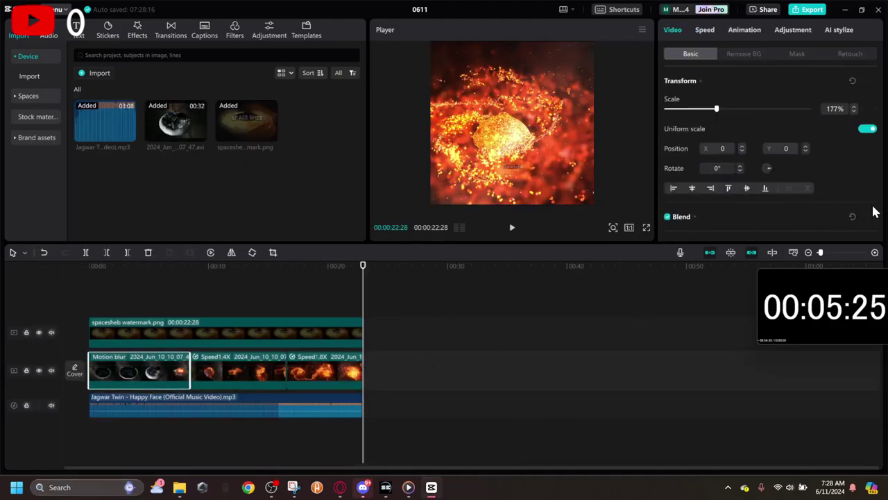
{"action": "scroll", "coordinate": [757, 118], "scroll_direction": "down", "scroll_amount": 10}
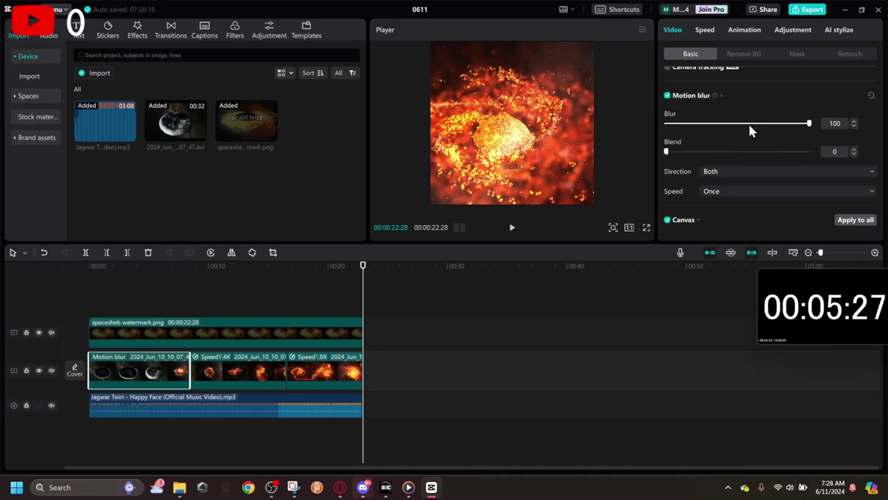
{"action": "left_click", "coordinate": [740, 124]}
{"action": "left_click", "coordinate": [736, 171]}
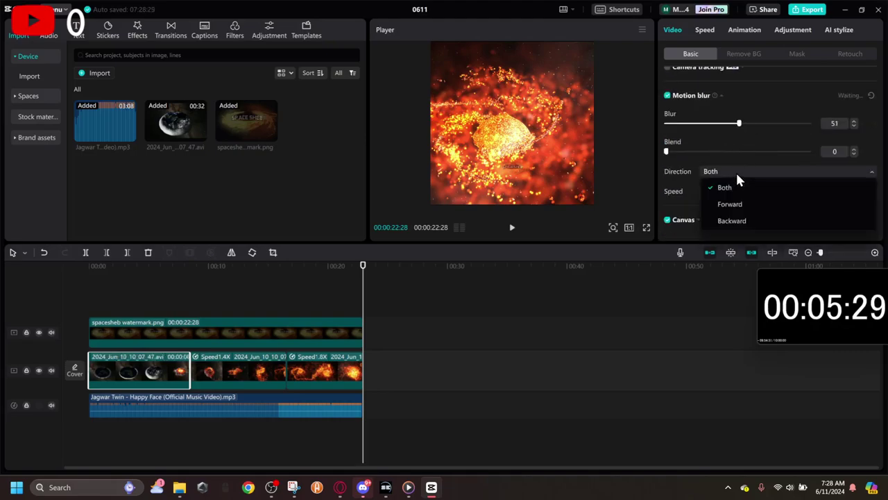
{"action": "left_click", "coordinate": [735, 171]}
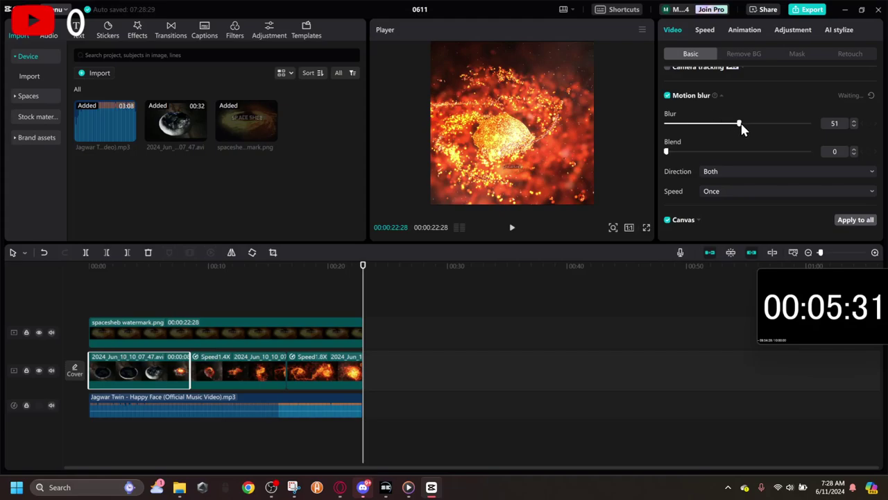
{"action": "left_click", "coordinate": [853, 125]}
{"action": "left_click", "coordinate": [808, 195]}
{"action": "left_click", "coordinate": [807, 195]}
{"action": "left_click", "coordinate": [248, 374]}
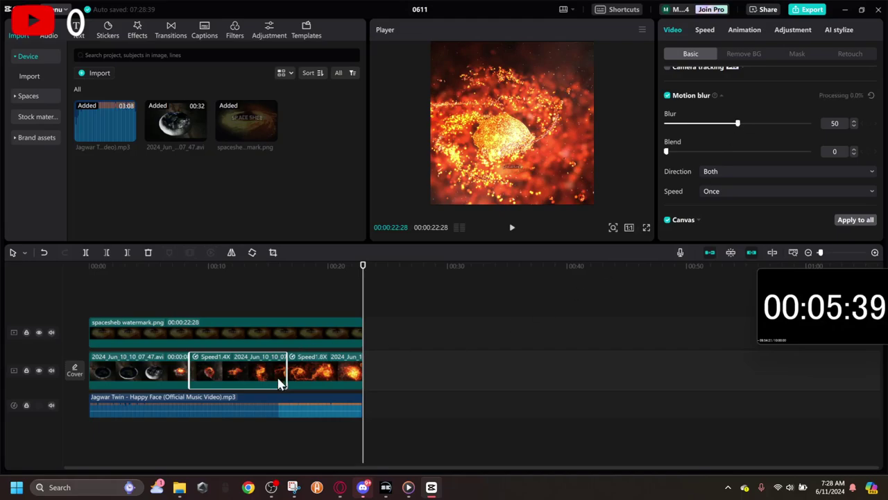
{"action": "left_click", "coordinate": [313, 381]}
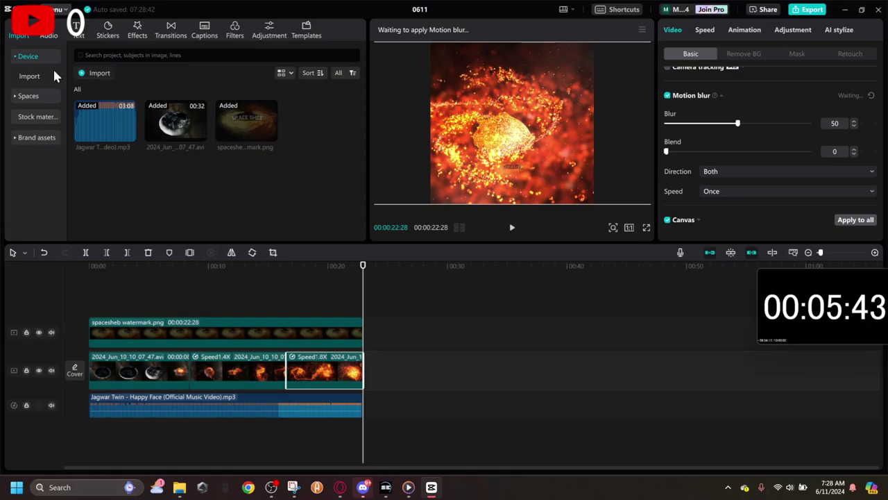
- Add the saved text preset Text presets3 on a new track above the watermark, starting at the beginning of the video
{"action": "left_click", "coordinate": [77, 29]}
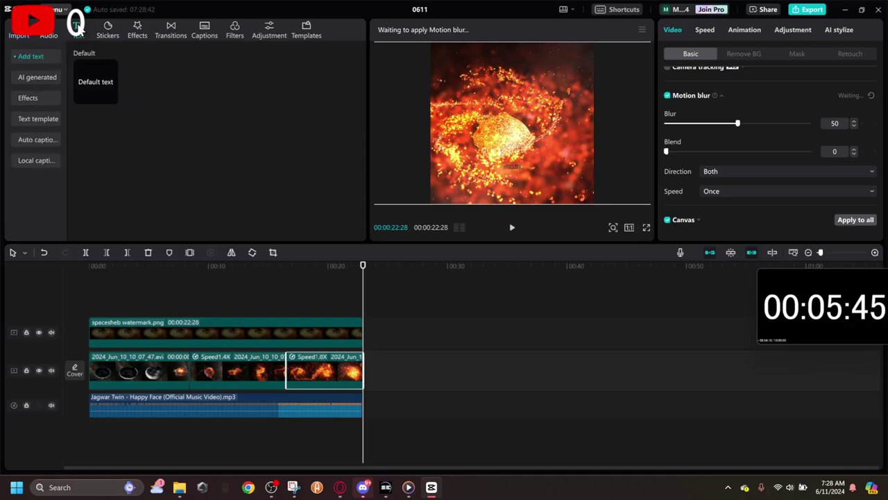
{"action": "left_click", "coordinate": [41, 60]}
{"action": "left_click", "coordinate": [36, 95]}
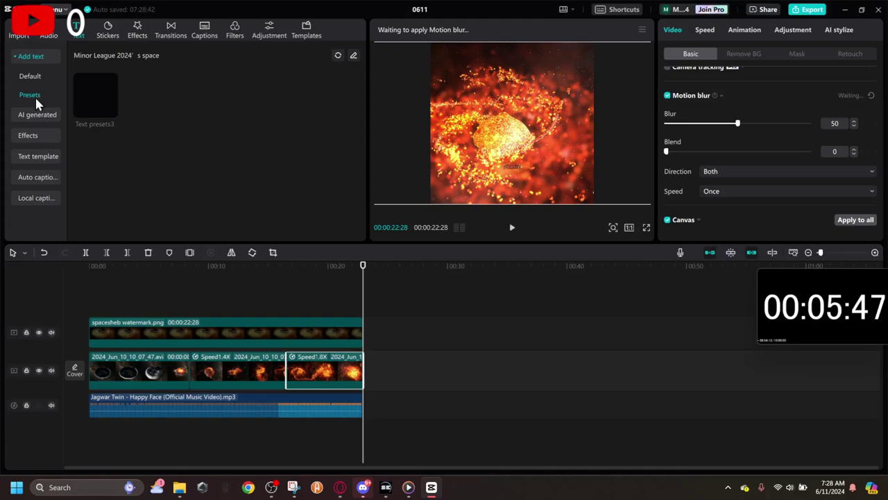
{"action": "left_click", "coordinate": [90, 95]}
{"action": "left_click_drag", "start_coordinate": [89, 99], "coordinate": [81, 317]}
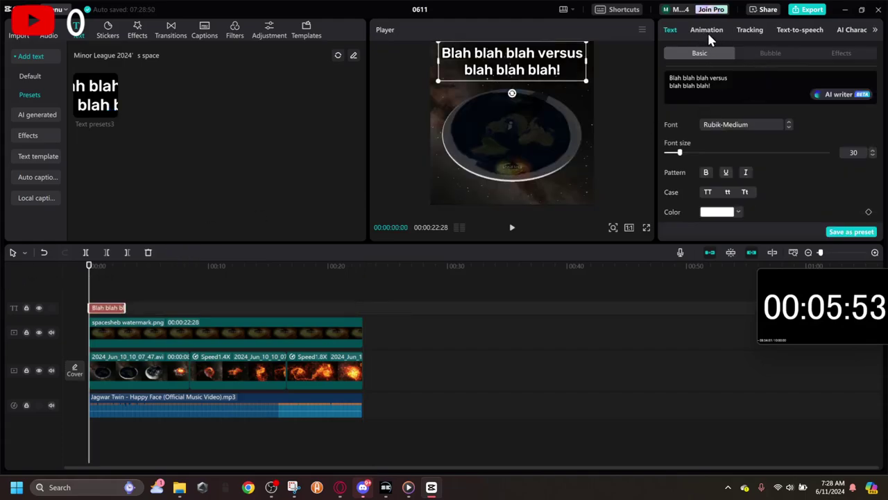
- Give the title a Bounce In entrance animation and a Bounce Out exit animation
{"action": "left_click", "coordinate": [707, 30]}
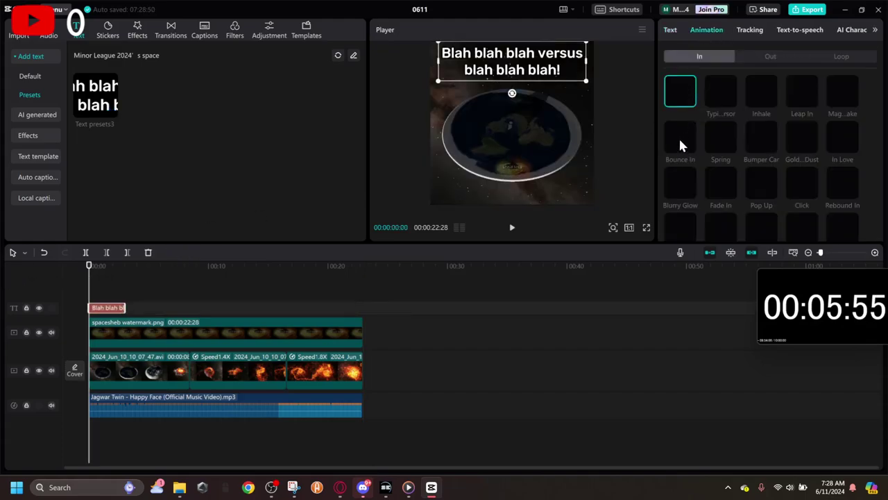
{"action": "left_click", "coordinate": [680, 142]}
{"action": "left_click", "coordinate": [744, 56]}
{"action": "left_click", "coordinate": [679, 138]}
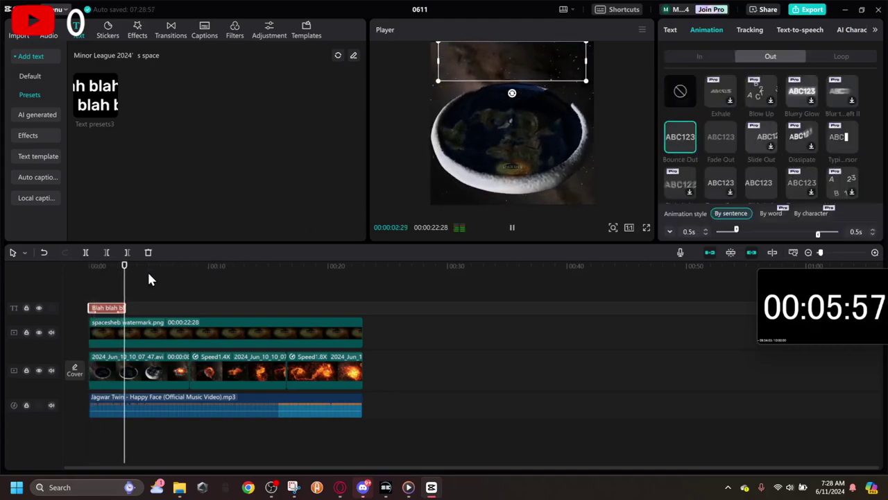
- Replay the opening from the start to review the title's bounce animations
{"action": "left_click_drag", "start_coordinate": [125, 268], "coordinate": [18, 229]}
{"action": "key", "text": "space"}
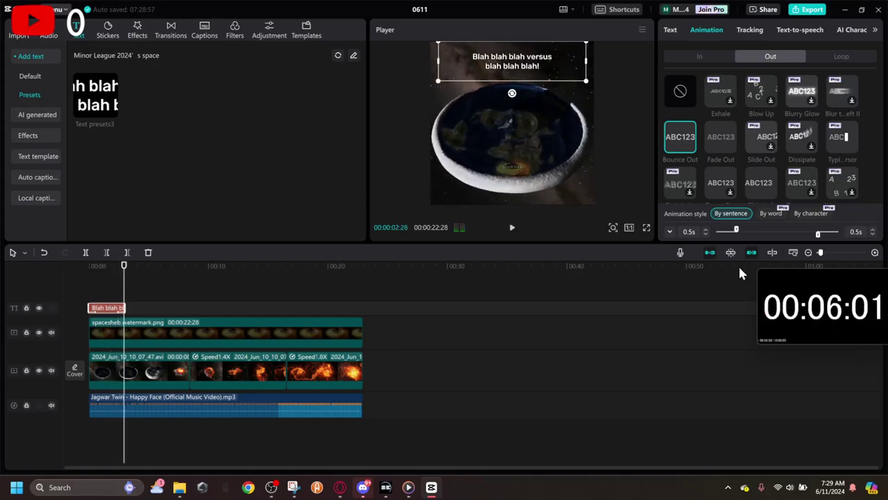
{"action": "left_click_drag", "start_coordinate": [122, 280], "coordinate": [3, 279]}
{"action": "key", "text": "space"}
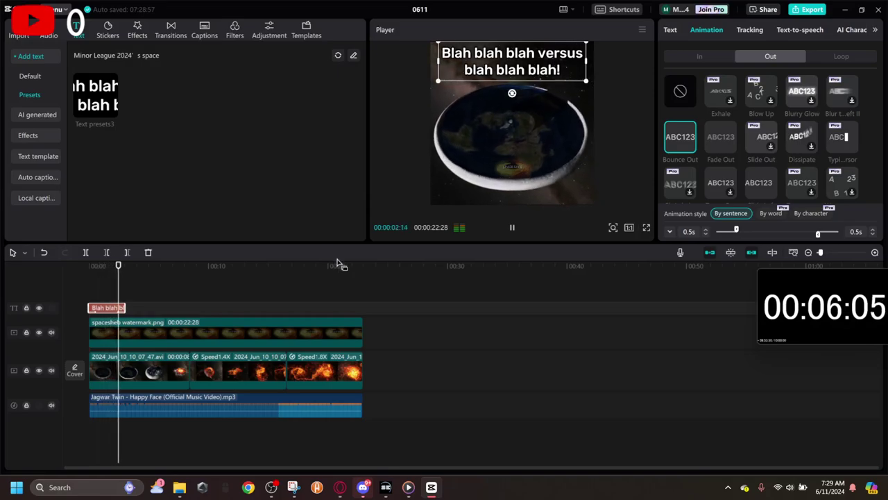
- Move the timer window clear of the title track and extend the title's end slightly past 00:00:03
{"action": "left_click_drag", "start_coordinate": [819, 252], "coordinate": [864, 253]}
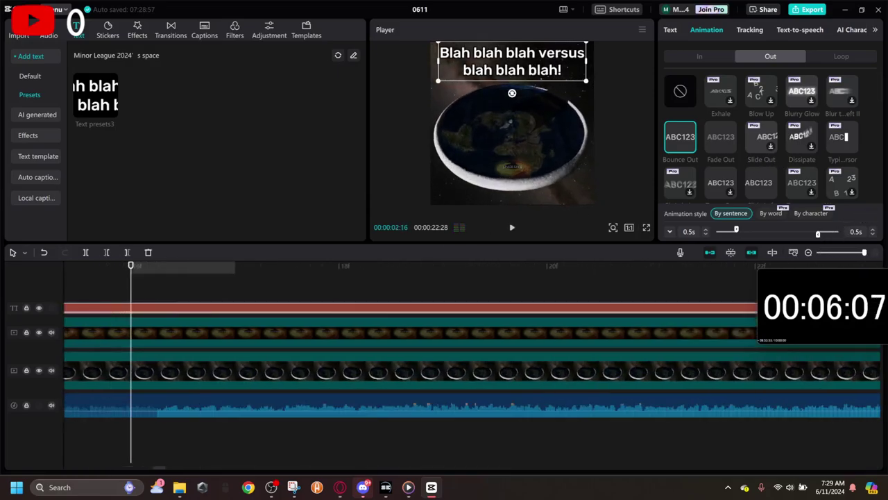
{"action": "left_click_drag", "start_coordinate": [147, 276], "coordinate": [651, 276]}
{"action": "left_click_drag", "start_coordinate": [422, 275], "coordinate": [381, 280]}
{"action": "left_click_drag", "start_coordinate": [863, 296], "coordinate": [778, 414]}
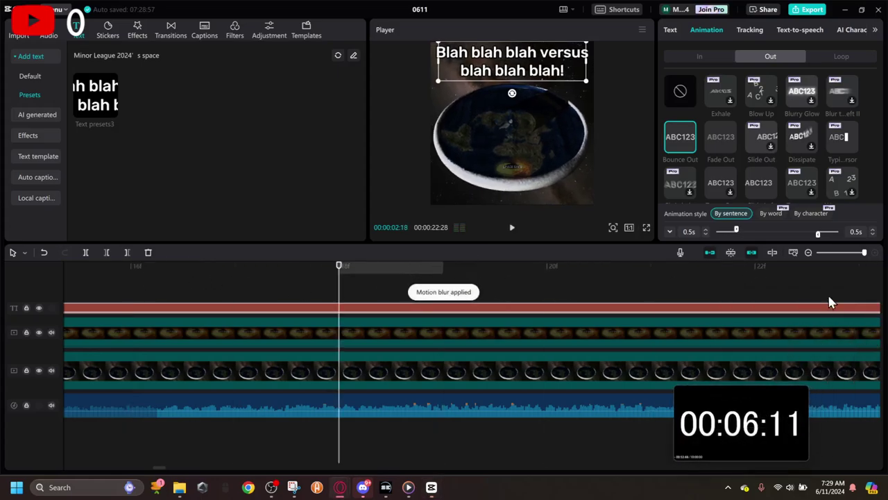
{"action": "left_click_drag", "start_coordinate": [863, 252], "coordinate": [849, 254]}
{"action": "left_click_drag", "start_coordinate": [496, 307], "coordinate": [529, 308]}
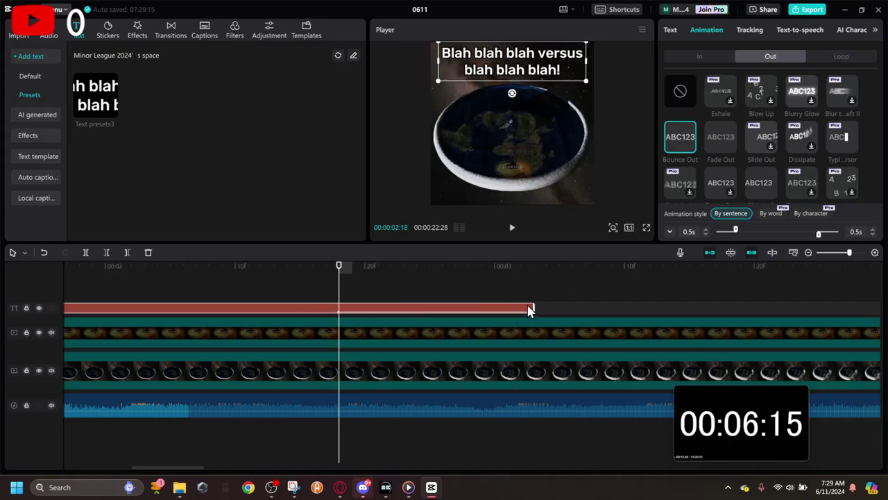
- Replace the title's placeholder wording with "What if the Earth was flat?", breaking the line after "Earth"
{"action": "left_click", "coordinate": [669, 30]}
{"action": "key", "text": "ctrl+a"}
{"action": "type", "text": "W"}
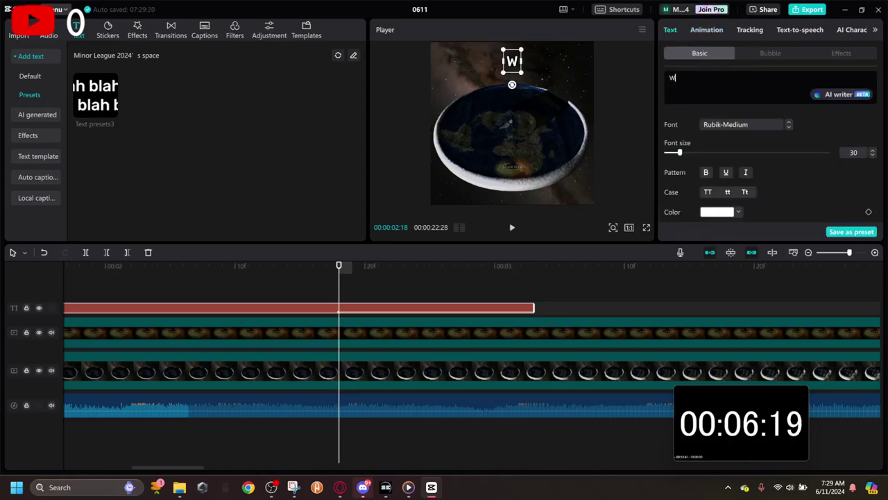
{"action": "type", "text": "hat if the ear"}
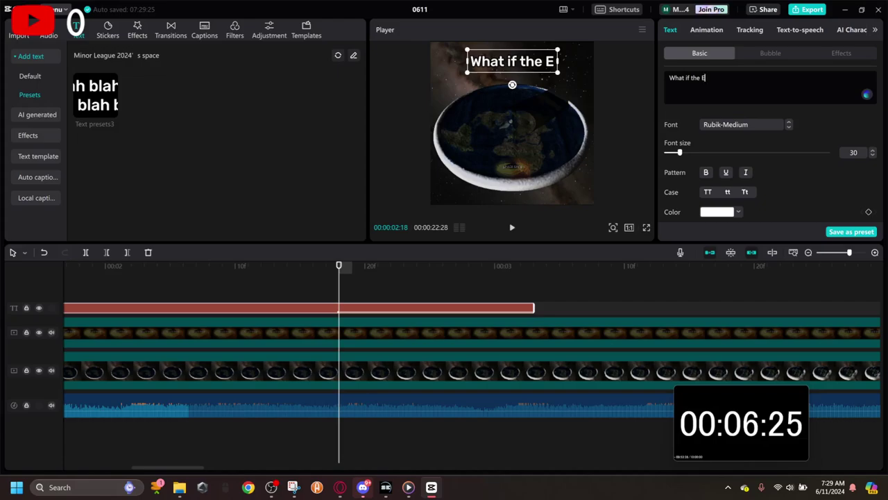
{"action": "type", "text": "th"}
{"action": "key", "text": "Return"}
{"action": "type", "text": "was"}
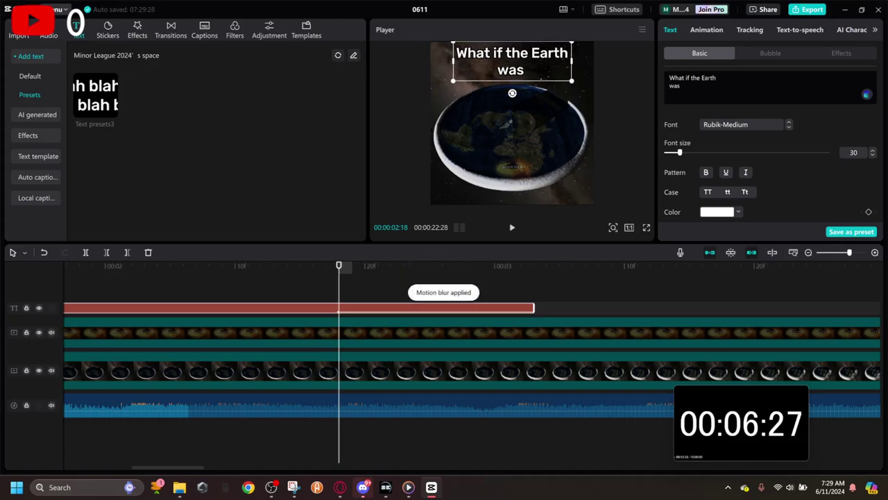
{"action": "type", "text": " flat?"}
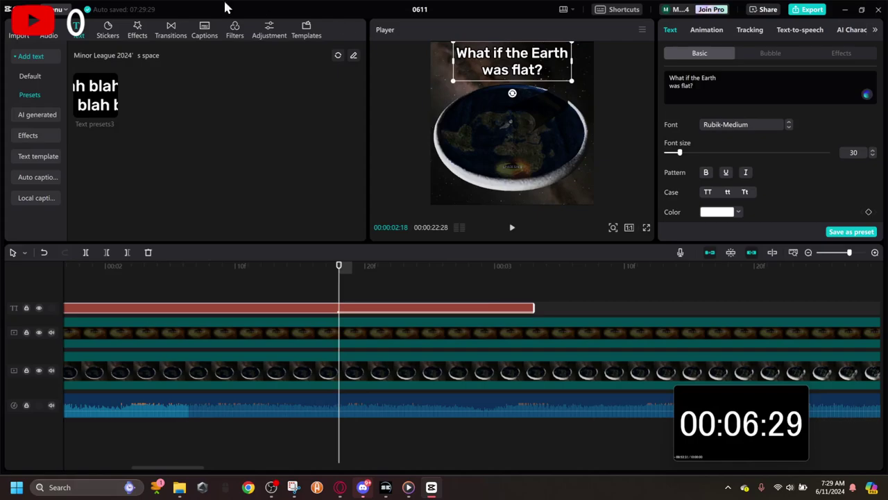
- Play the video twice from the start to check the title and motion blur against the music
{"action": "left_click_drag", "start_coordinate": [297, 264], "coordinate": [2, 153]}
{"action": "key", "text": "space"}
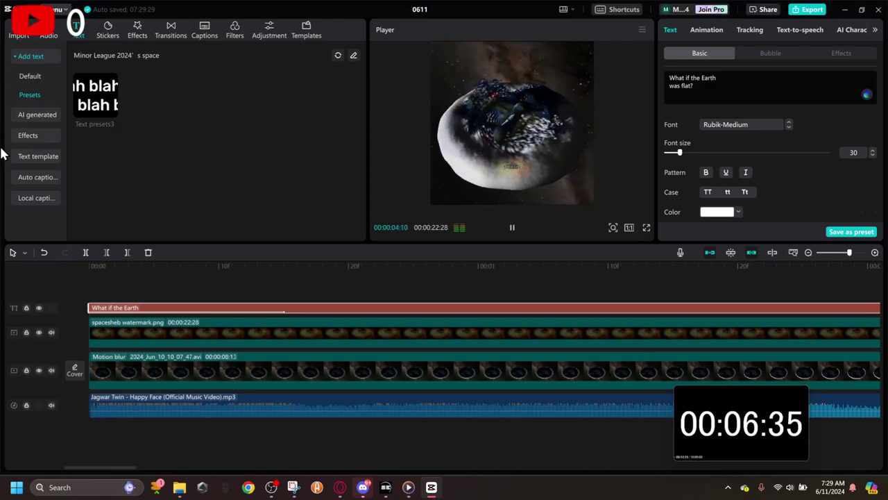
{"action": "key", "text": "space"}
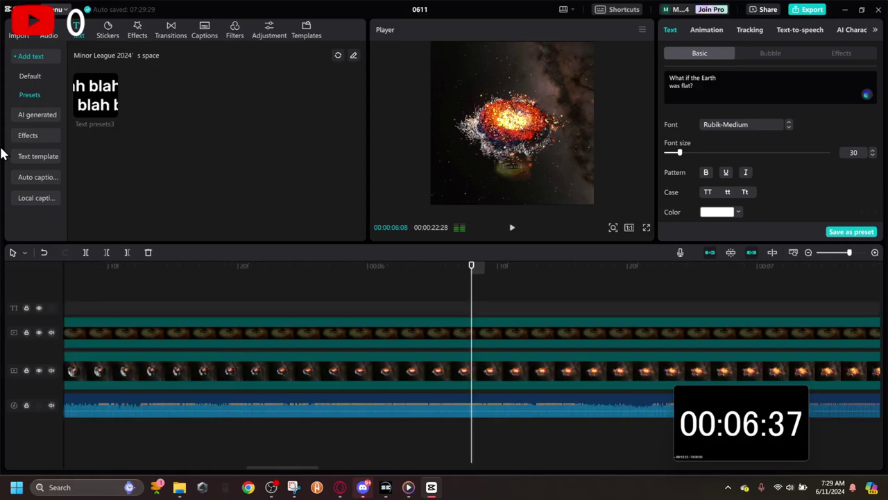
{"action": "left_click_drag", "start_coordinate": [480, 274], "coordinate": [6, 308]}
{"action": "key", "text": "space"}
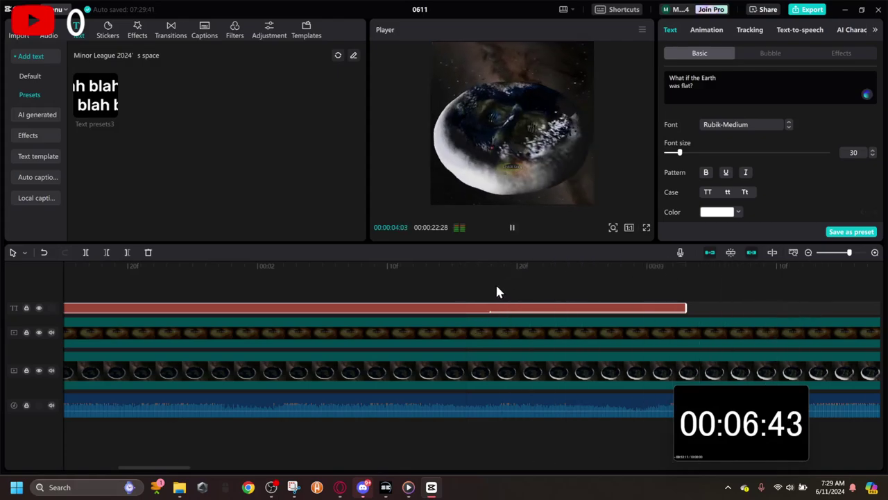
{"action": "key", "text": "space"}
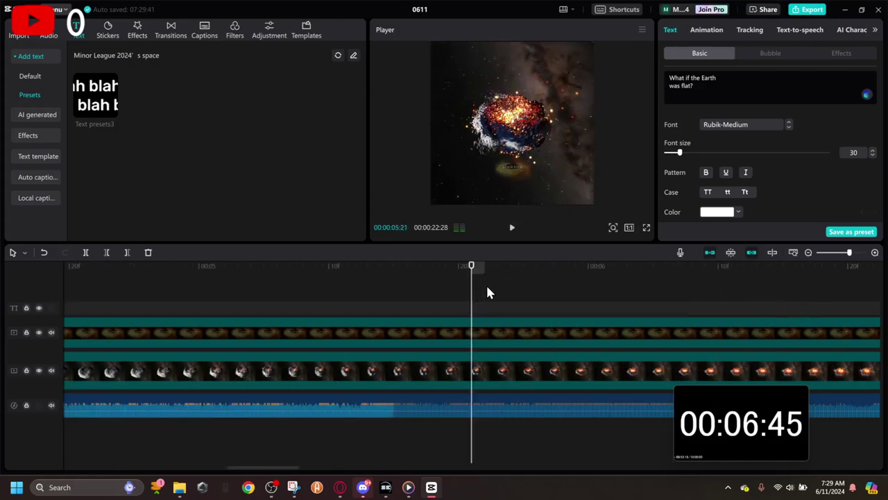
- Play up to 00:00:05:21 and paste a copy of the title there
{"action": "key", "text": "space"}
{"action": "key", "text": "space"}
{"action": "left_click_drag", "start_coordinate": [493, 267], "coordinate": [468, 271]}
{"action": "left_click", "coordinate": [471, 269]}
{"action": "key", "text": "ctrl+v"}
- Replace the pasted title's wording with "Gravity would crush the disc immedietly!", breaking the line after "crush"
{"action": "double_click", "coordinate": [464, 77]}
{"action": "type", "text": "G"}
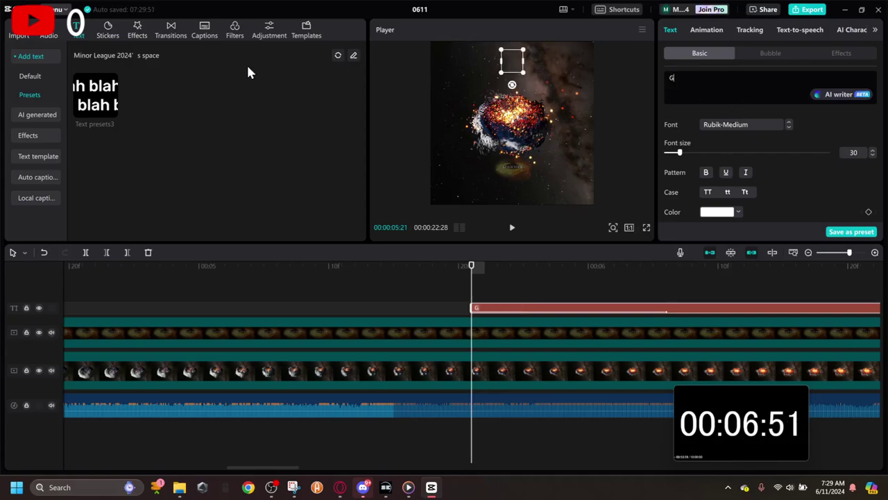
{"action": "type", "text": "ravity would crush"}
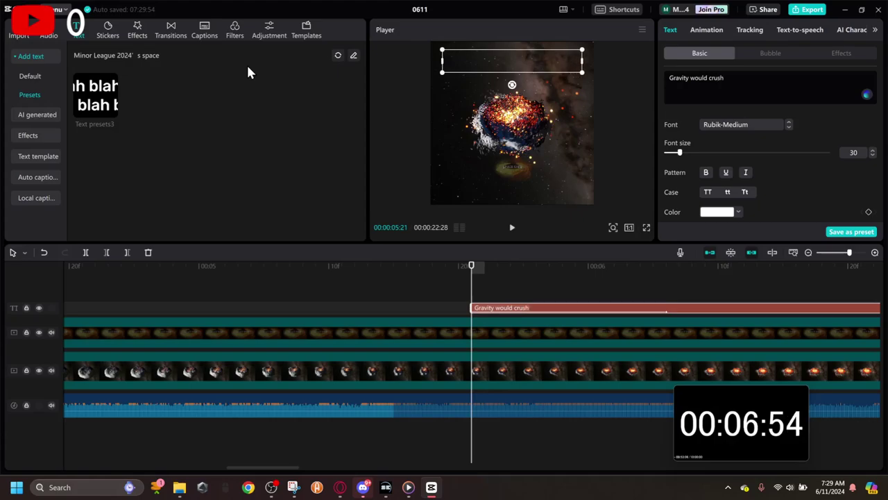
{"action": "key", "text": "Return"}
{"action": "type", "text": "the dis"}
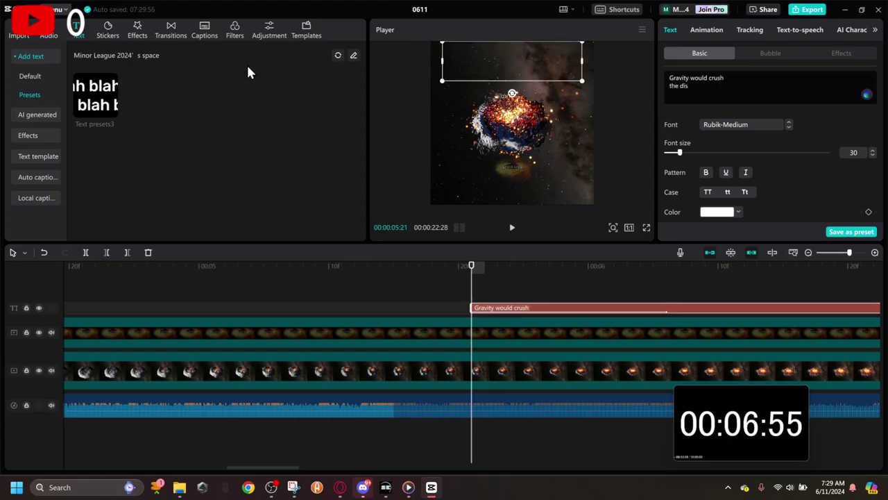
{"action": "type", "text": "c, forming a sp"}
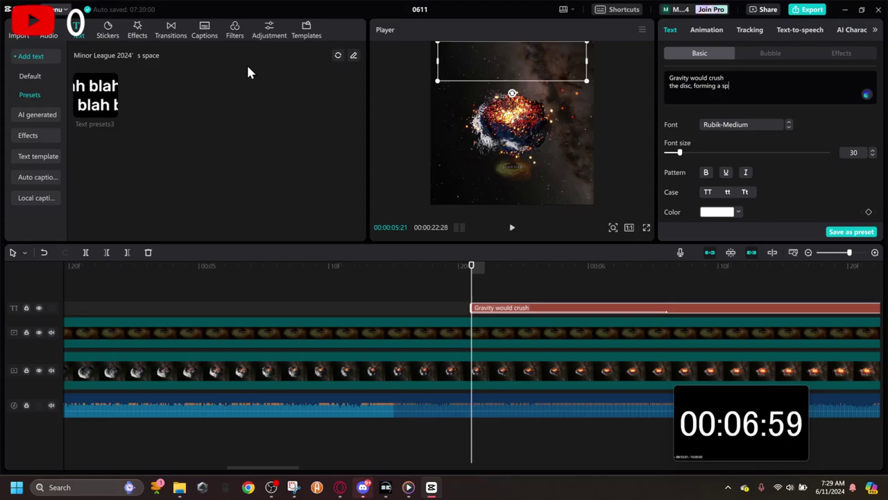
{"action": "key", "text": "BackSpace"}
{"action": "key", "text": "BackSpace"}
{"action": "key", "text": "BackSpace"}
{"action": "key", "text": "BackSpace"}
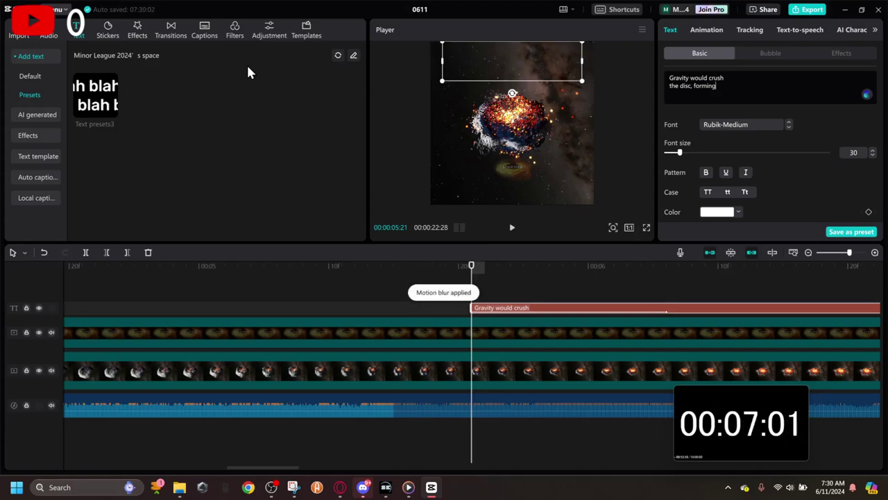
{"action": "key", "text": "BackSpace"}
{"action": "key", "text": "BackSpace"}
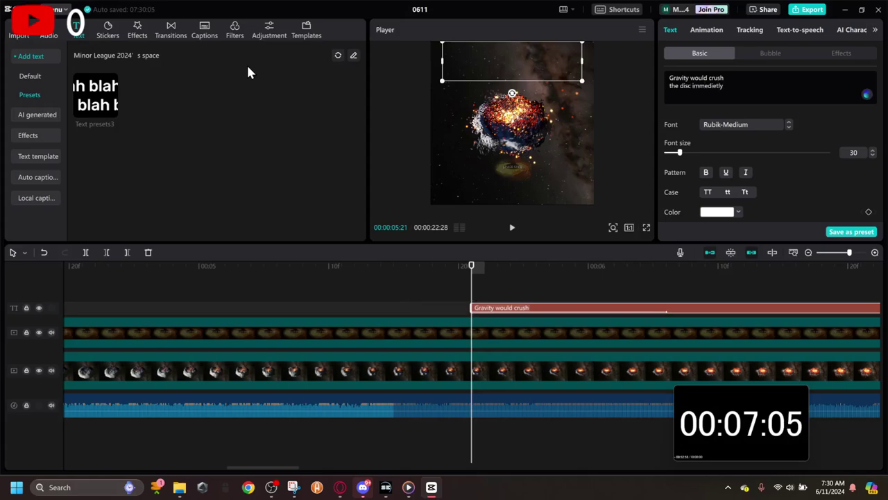
- Play on and paste another copy of the title at 00:00:11:03
{"action": "left_click", "coordinate": [484, 268]}
{"action": "key", "text": "space"}
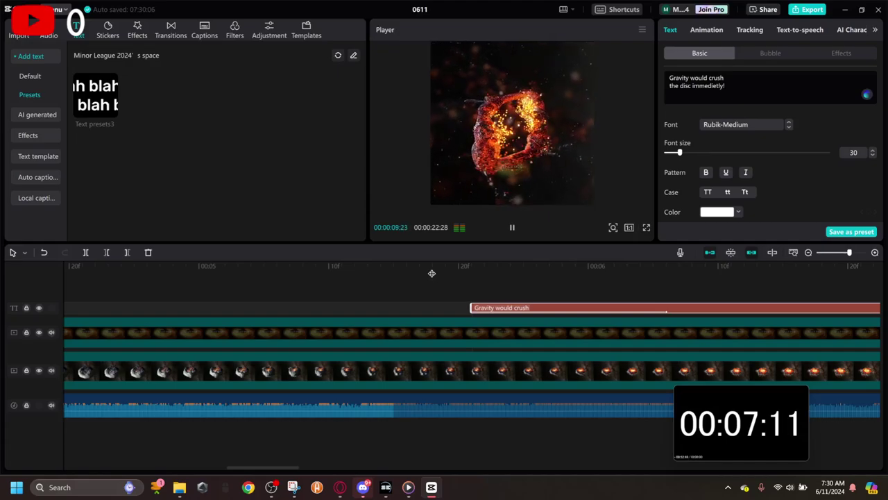
{"action": "key", "text": "space"}
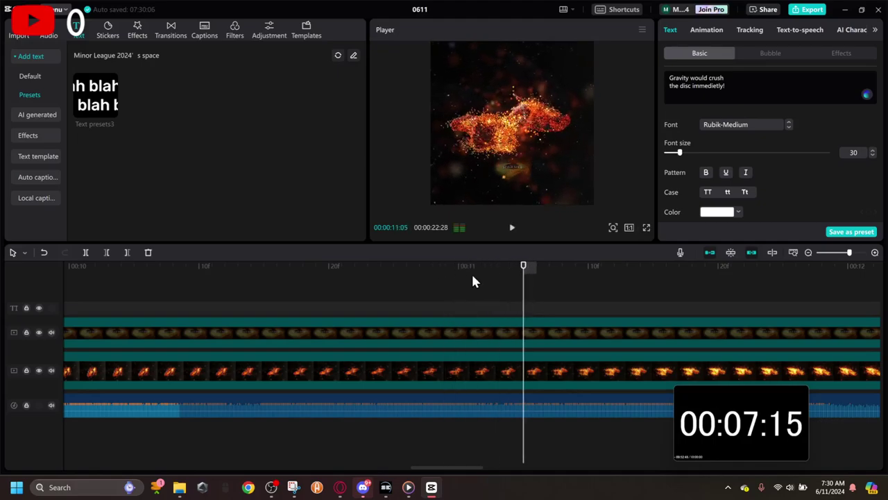
{"action": "left_click_drag", "start_coordinate": [527, 267], "coordinate": [500, 272]}
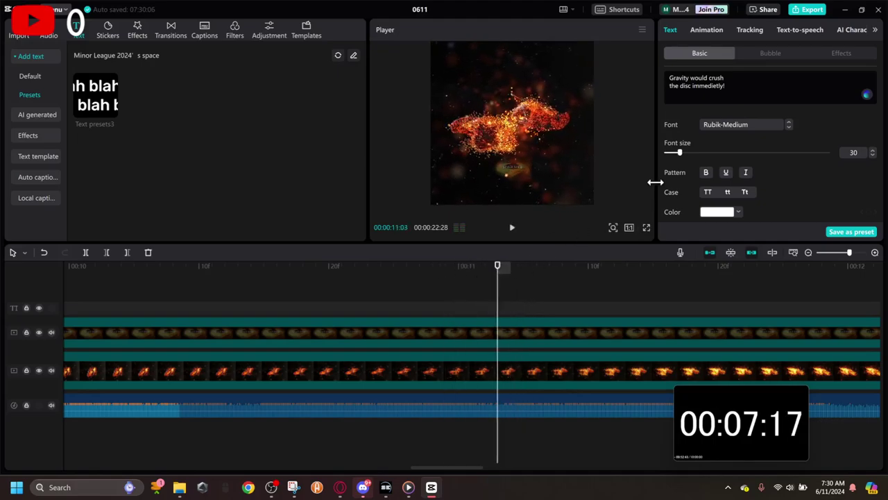
{"action": "key", "text": "ctrl+v"}
- Replace the new title copy's wording with "forming a rapidly"
{"action": "left_click", "coordinate": [741, 93]}
{"action": "key", "text": "ctrl+a"}
{"action": "type", "text": "f"}
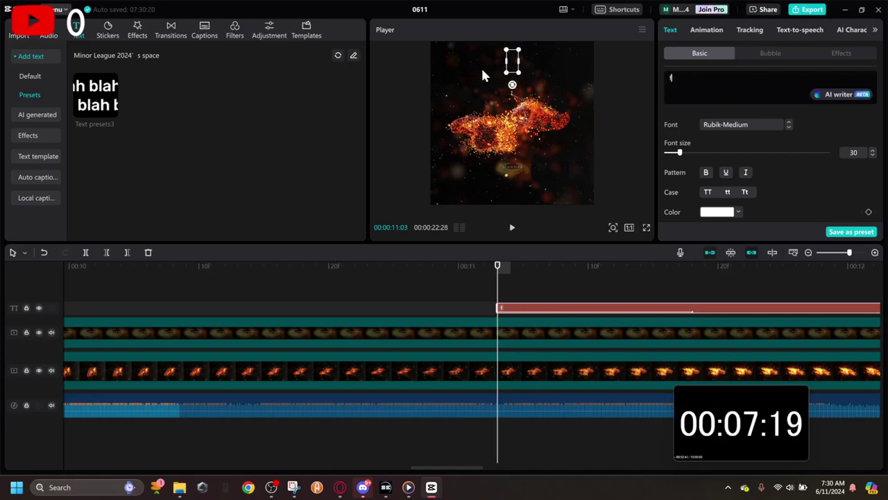
{"action": "type", "text": "forming a rapidly"}
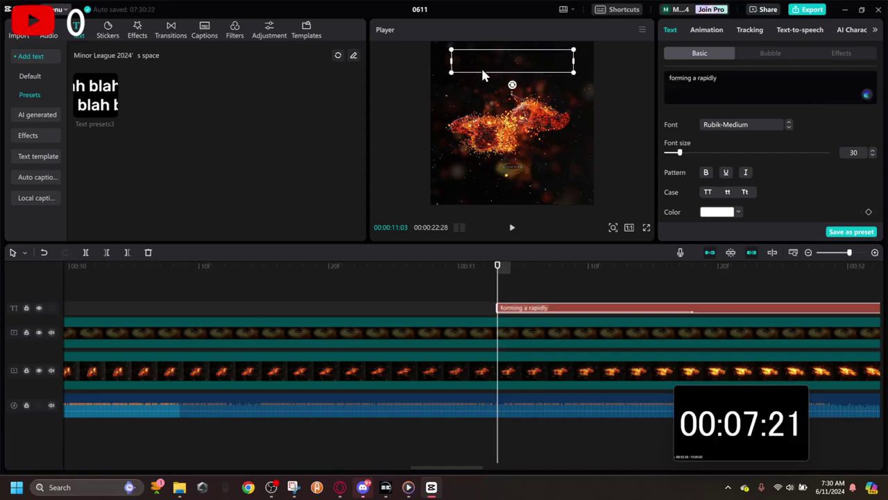
{"action": "type", "text": " spinning"}
{"action": "key", "text": "BackSpace"}
{"action": "key", "text": "BackSpace"}
{"action": "key", "text": "BackSpace"}
{"action": "key", "text": "BackSpace"}
{"action": "key", "text": "BackSpace"}
{"action": "key", "text": "BackSpace"}
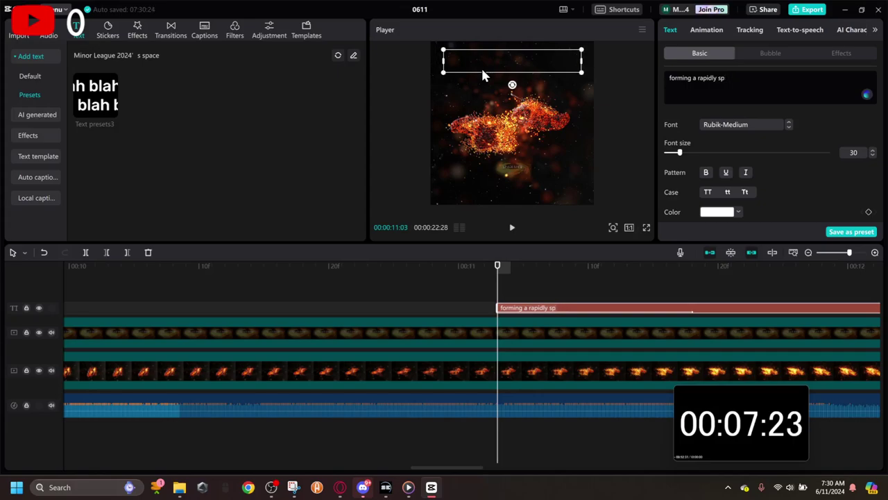
{"action": "key", "text": "BackSpace"}
{"action": "key", "text": "BackSpace"}
{"action": "type", "text": "rotating"}
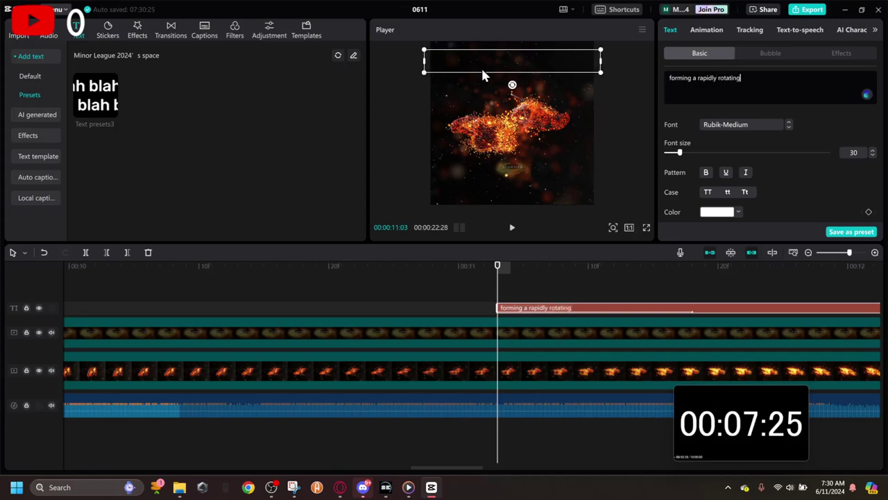
{"action": "key", "text": "BackSpace"}
{"action": "key", "text": "BackSpace"}
{"action": "key", "text": "BackSpace"}
{"action": "key", "text": "BackSpace"}
{"action": "key", "text": "BackSpace"}
{"action": "key", "text": "BackSpace"}
{"action": "key", "text": "BackSpace"}
{"action": "key", "text": "BackSpace"}
{"action": "key", "text": "BackSpace"}
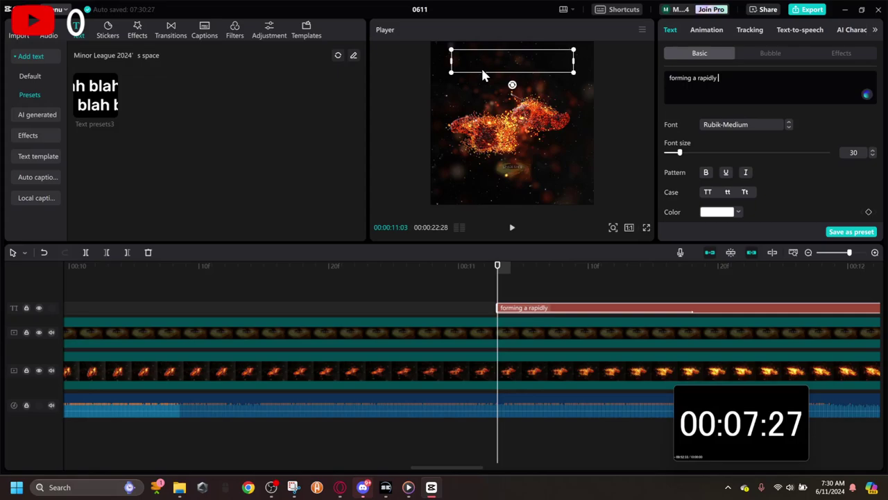
- Reword the title to "forming a very rapidly rotating planet!", breaking the line after "rapidly"
{"action": "key", "text": "BackSpace"}
{"action": "key", "text": "BackSpace"}
{"action": "key", "text": "BackSpace"}
{"action": "key", "text": "BackSpace"}
{"action": "key", "text": "BackSpace"}
{"action": "key", "text": "BackSpace"}
{"action": "key", "text": "BackSpace"}
{"action": "key", "text": "BackSpace"}
{"action": "key", "text": "BackSpace"}
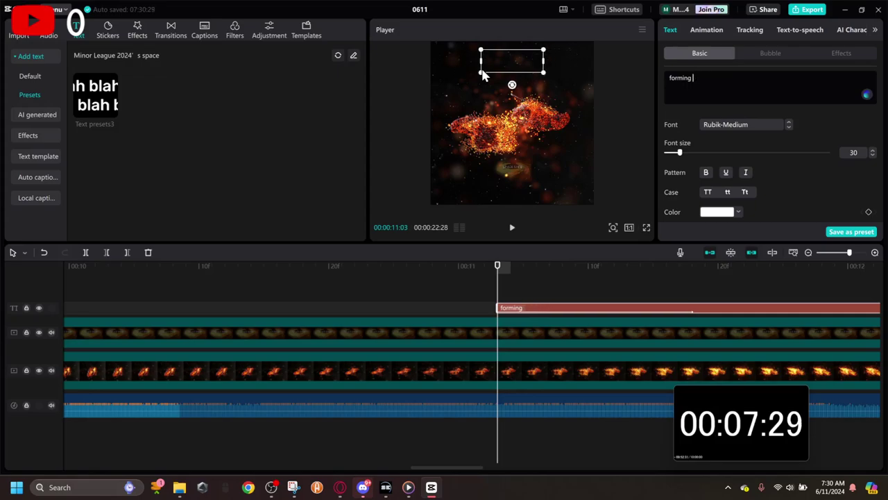
{"action": "type", "text": "a "}
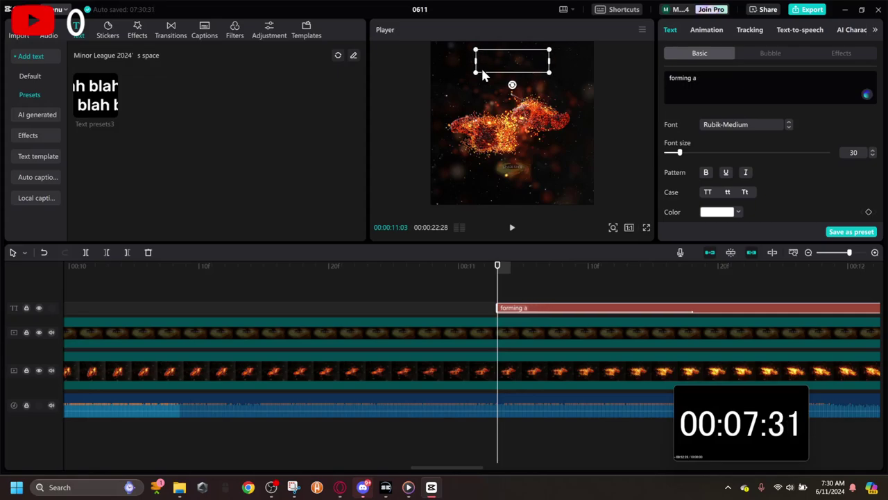
{"action": "type", "text": "very rapidly"}
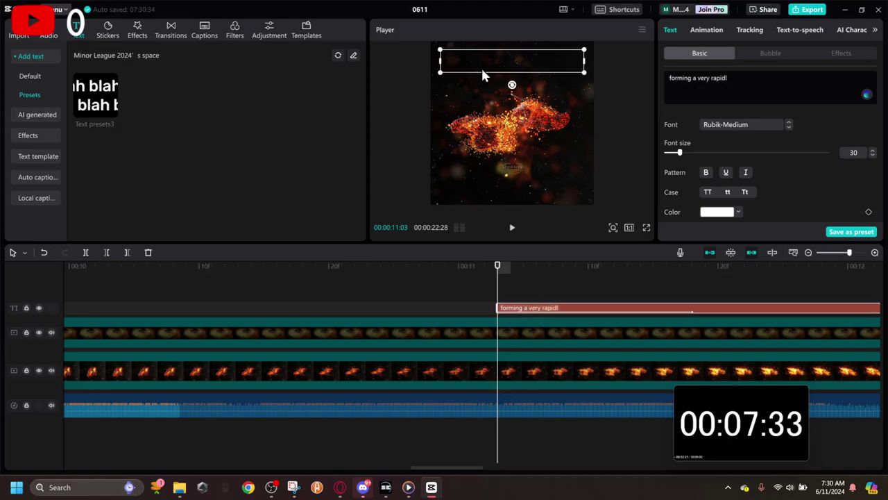
{"action": "key", "text": "Return"}
{"action": "type", "text": "rotaat"}
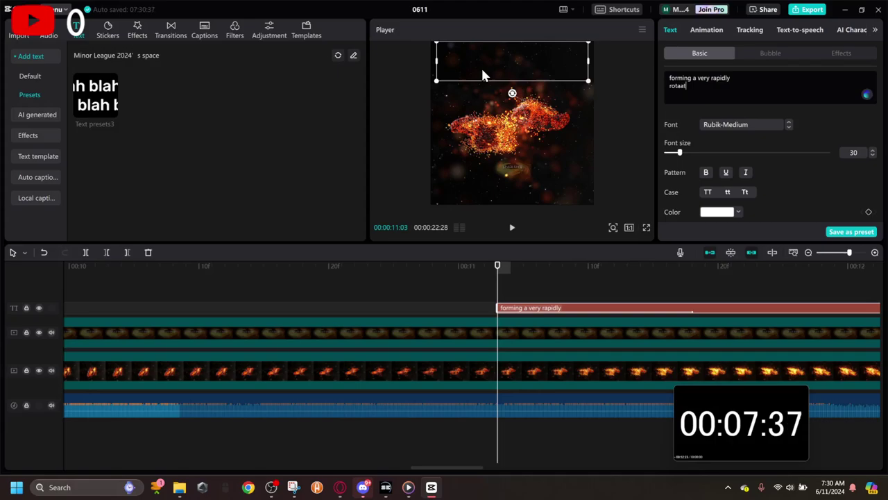
{"action": "key", "text": "BackSpace"}
{"action": "key", "text": "BackSpace"}
{"action": "type", "text": "ting planet"}
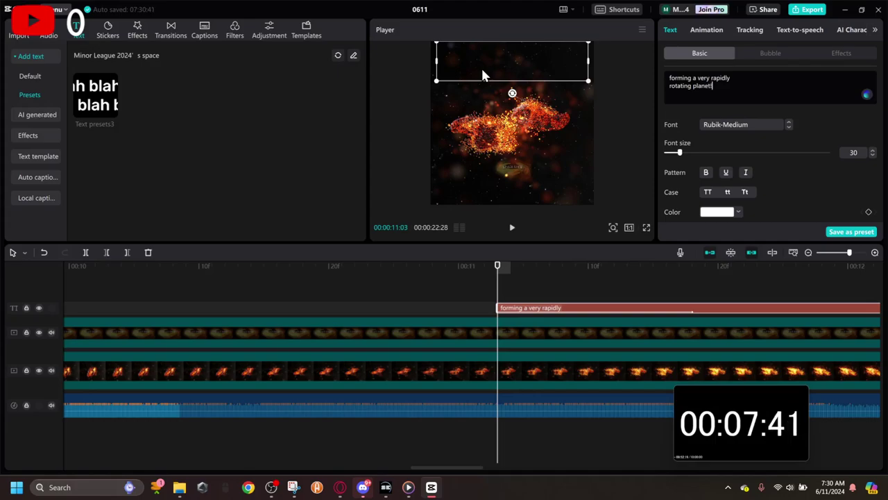
{"action": "key", "text": "BackSpace"}
{"action": "key", "text": "BackSpace"}
{"action": "key", "text": "BackSpace"}
{"action": "key", "text": "BackSpace"}
{"action": "type", "text": "anet!"}
- Play on to the start of the next video clip and paste another title copy at 00:00:16:16
{"action": "key", "text": "space"}
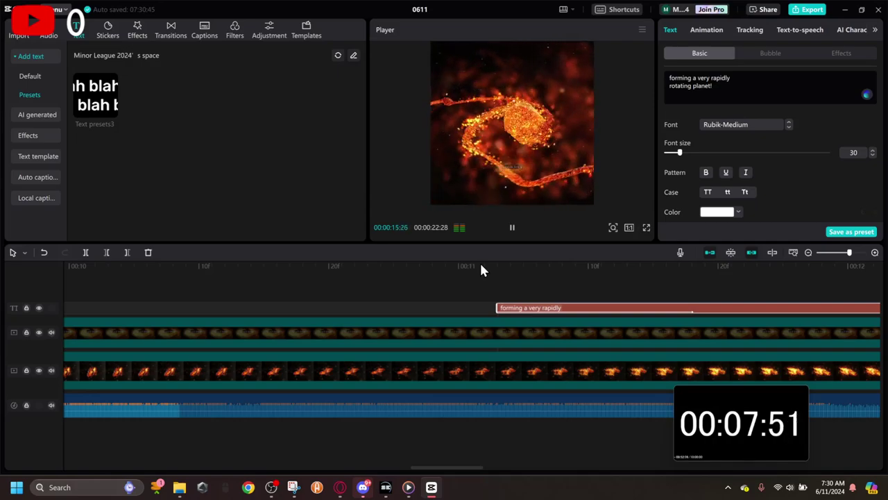
{"action": "key", "text": "space"}
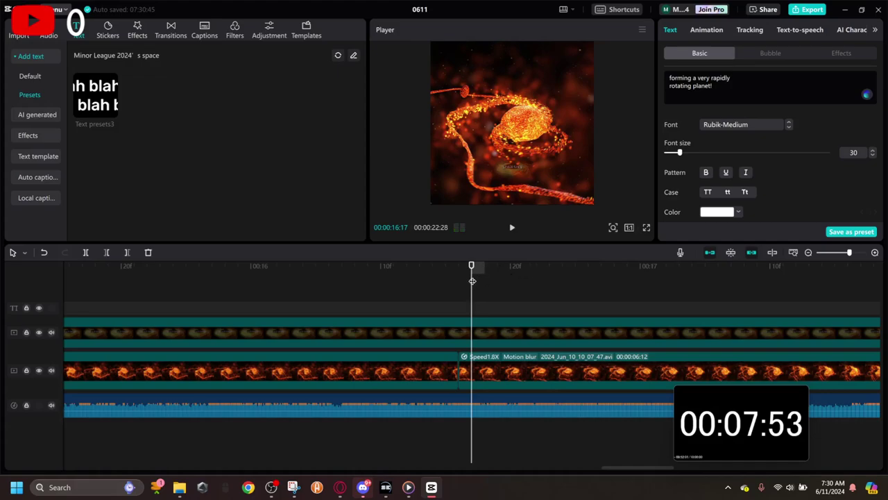
{"action": "mouse_move", "coordinate": [469, 270]}
{"action": "left_mouse_down"}
{"action": "mouse_move", "coordinate": [367, 273]}
{"action": "mouse_move", "coordinate": [444, 259]}
{"action": "mouse_move", "coordinate": [458, 271]}
{"action": "left_mouse_up"}
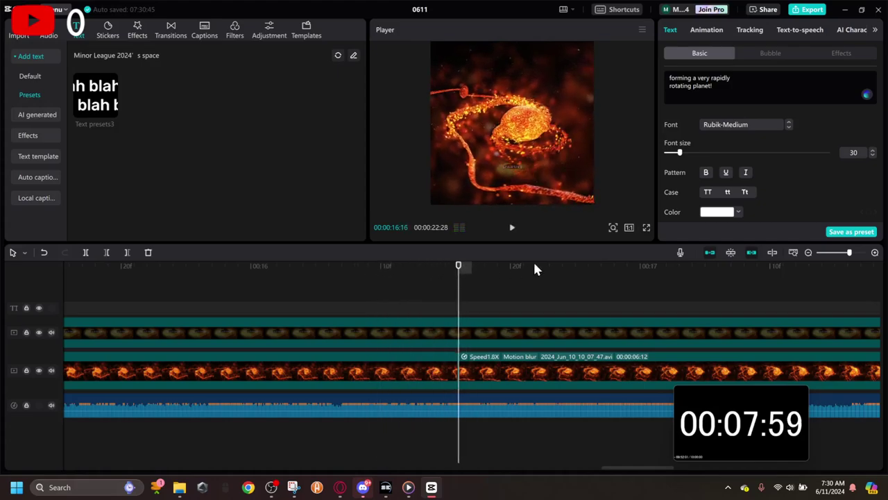
{"action": "key", "text": "ctrl+v"}
{"action": "left_click_drag", "start_coordinate": [723, 100], "coordinate": [362, 78]}
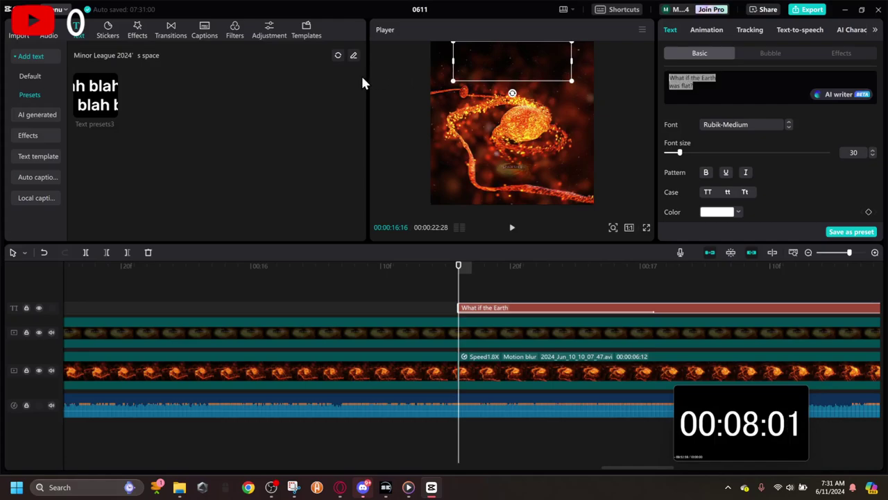
{"action": "type", "text": "It wo"}
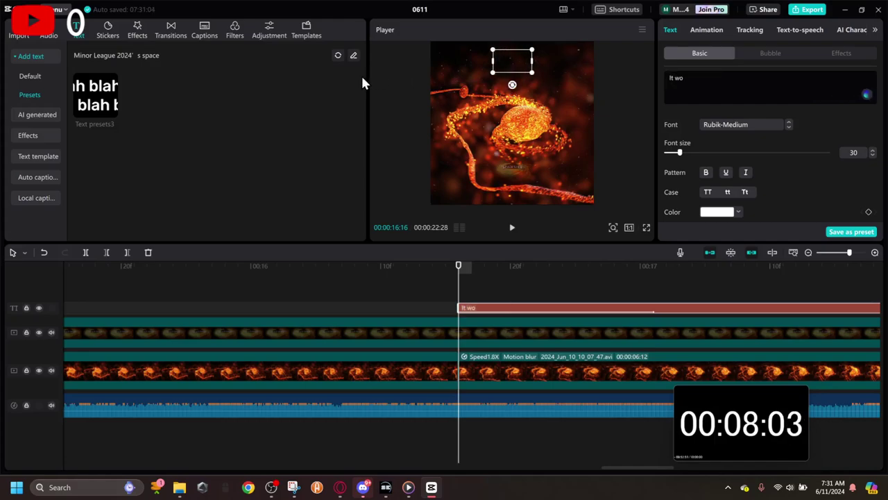
{"action": "type", "text": "uld spin"}
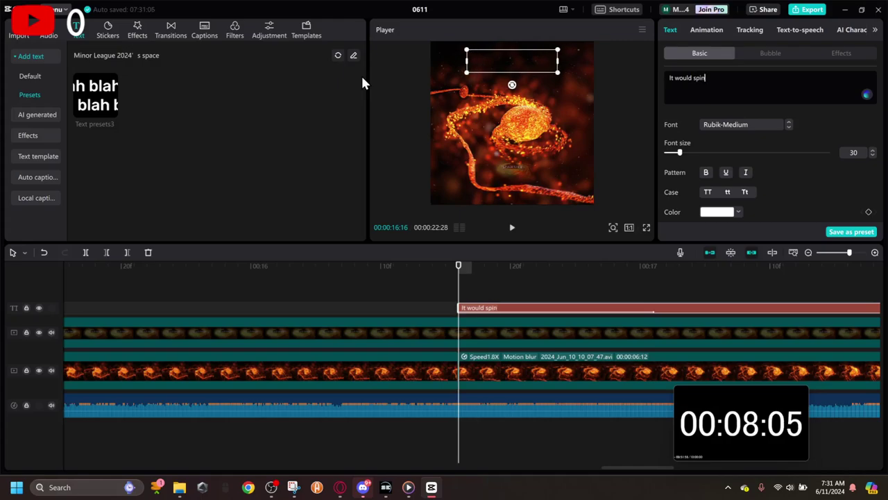
{"action": "key", "text": "Return"}
{"action": "type", "text": "way fast"}
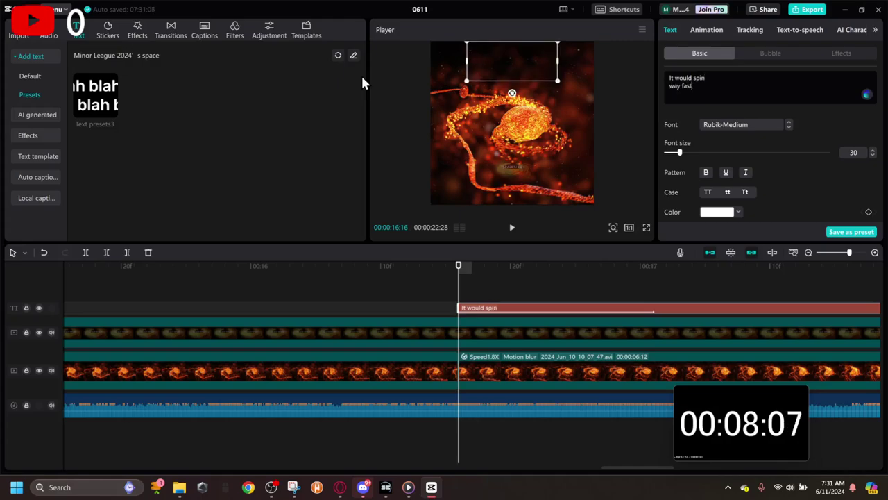
{"action": "key", "text": "BackSpace"}
{"action": "key", "text": "BackSpace"}
{"action": "key", "text": "BackSpace"}
{"action": "key", "text": "BackSpace"}
{"action": "key", "text": "BackSpace"}
{"action": "key", "text": "BackSpace"}
{"action": "key", "text": "BackSpace"}
{"action": "key", "text": "BackSpace"}
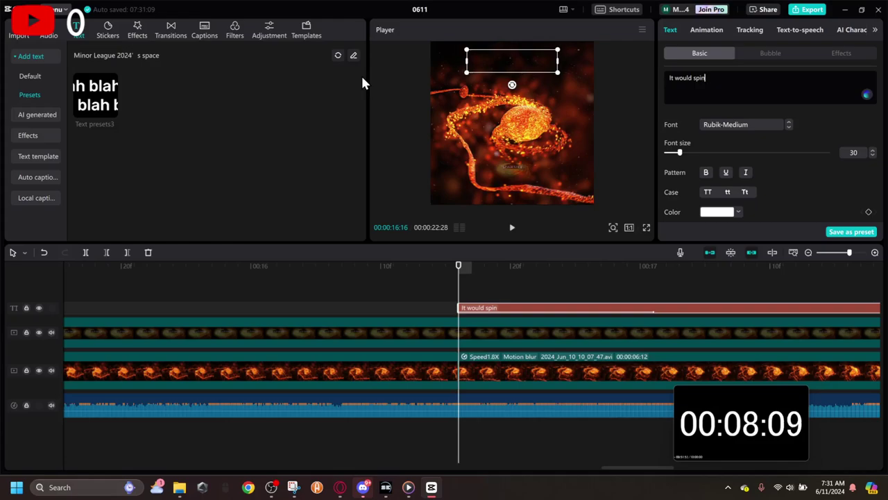
{"action": "type", "text": "way faster"}
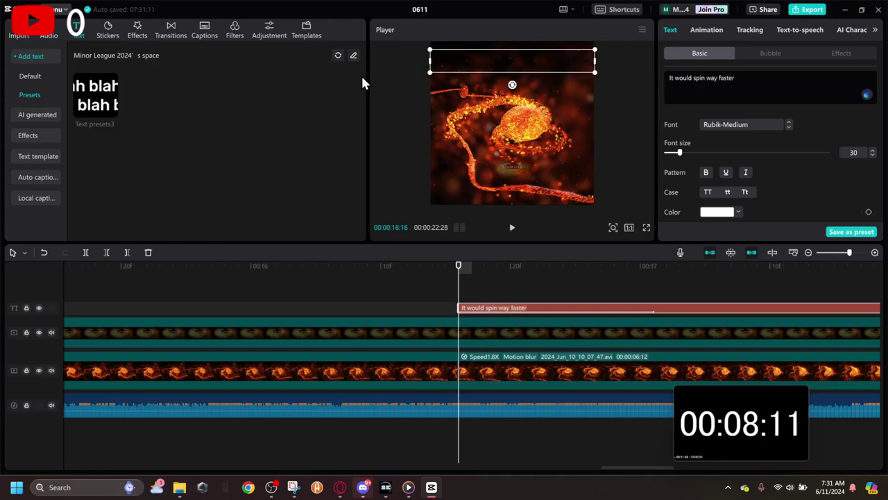
{"action": "key", "text": "Return"}
{"action": "type", "text": "due to"}
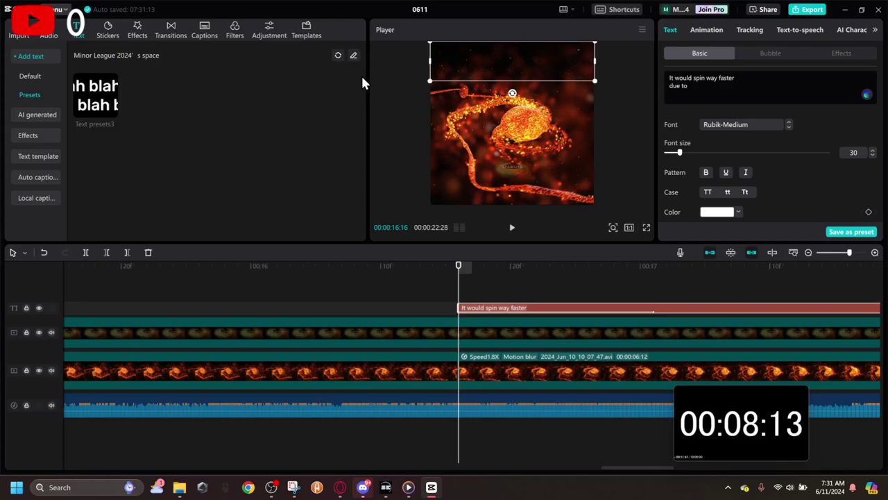
{"action": "type", "text": " conservatio"}
{"action": "key", "text": "BackSpace"}
{"action": "key", "text": "BackSpace"}
{"action": "key", "text": "BackSpace"}
{"action": "key", "text": "BackSpace"}
{"action": "key", "text": "BackSpace"}
{"action": "key", "text": "BackSpace"}
{"action": "key", "text": "BackSpace"}
{"action": "key", "text": "BackSpace"}
{"action": "key", "text": "BackSpace"}
{"action": "key", "text": "BackSpace"}
{"action": "key", "text": "BackSpace"}
{"action": "key", "text": "BackSpace"}
{"action": "key", "text": "BackSpace"}
{"action": "key", "text": "BackSpace"}
{"action": "key", "text": "BackSpace"}
{"action": "key", "text": "BackSpace"}
{"action": "key", "text": "BackSpace"}
{"action": "key", "text": "BackSpace"}
{"action": "key", "text": "BackSpace"}
{"action": "key", "text": "BackSpace"}
{"action": "key", "text": "BackSpace"}
{"action": "key", "text": "BackSpace"}
{"action": "key", "text": "BackSpace"}
{"action": "key", "text": "BackSpace"}
{"action": "key", "text": "BackSpace"}
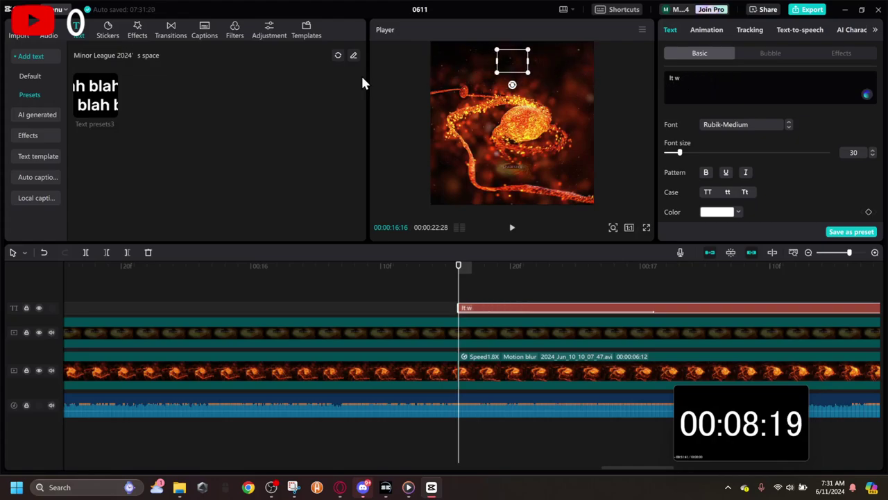
{"action": "key", "text": "BackSpace"}
{"action": "key", "text": "BackSpace"}
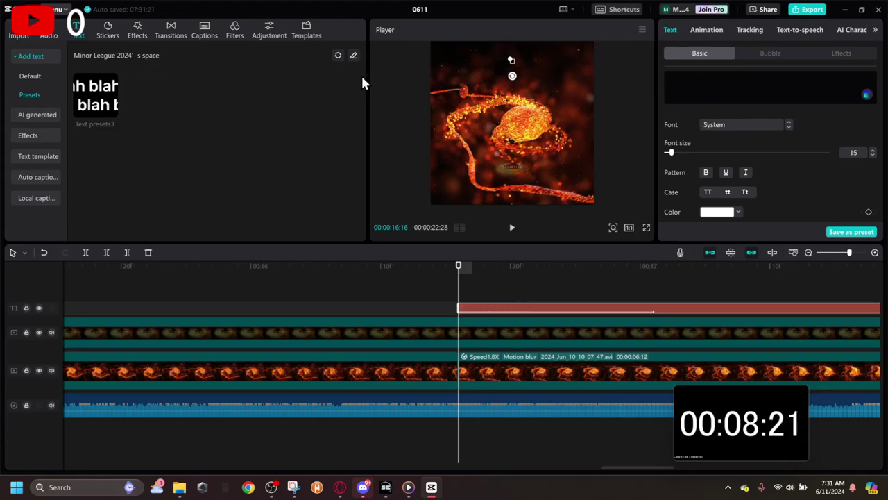
- Replace the new title copy's wording with the first line "Ang velocity conserves,"
{"action": "type", "text": "Ang ve"}
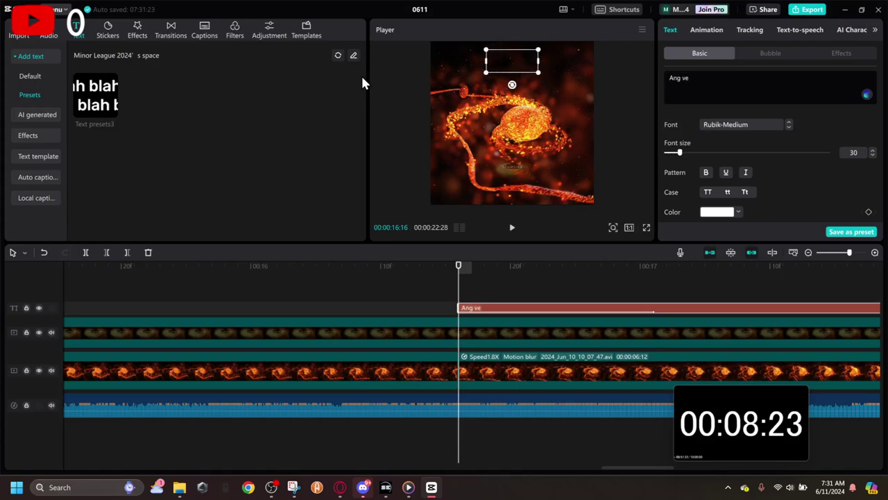
{"action": "type", "text": "locity is conserve"}
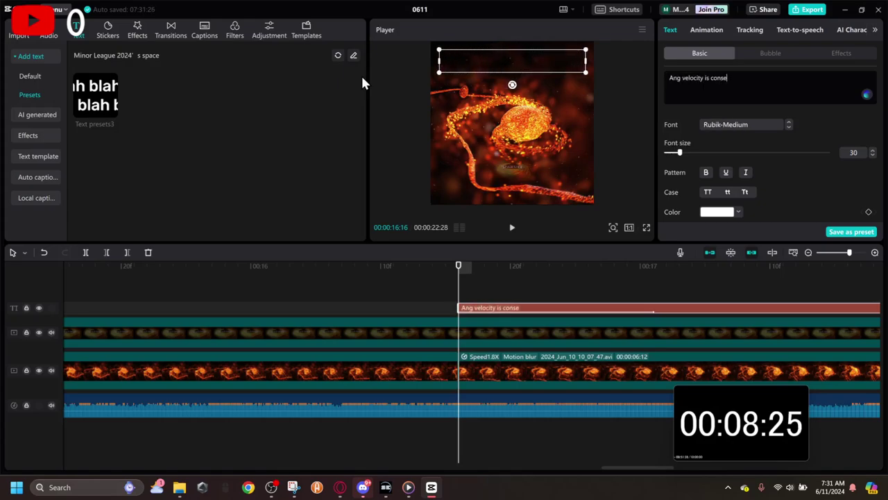
{"action": "key", "text": "BackSpace"}
{"action": "key", "text": "BackSpace"}
{"action": "key", "text": "BackSpace"}
{"action": "key", "text": "BackSpace"}
{"action": "key", "text": "BackSpace"}
{"action": "key", "text": "BackSpace"}
{"action": "key", "text": "BackSpace"}
{"action": "key", "text": "BackSpace"}
{"action": "key", "text": "BackSpace"}
{"action": "key", "text": "BackSpace"}
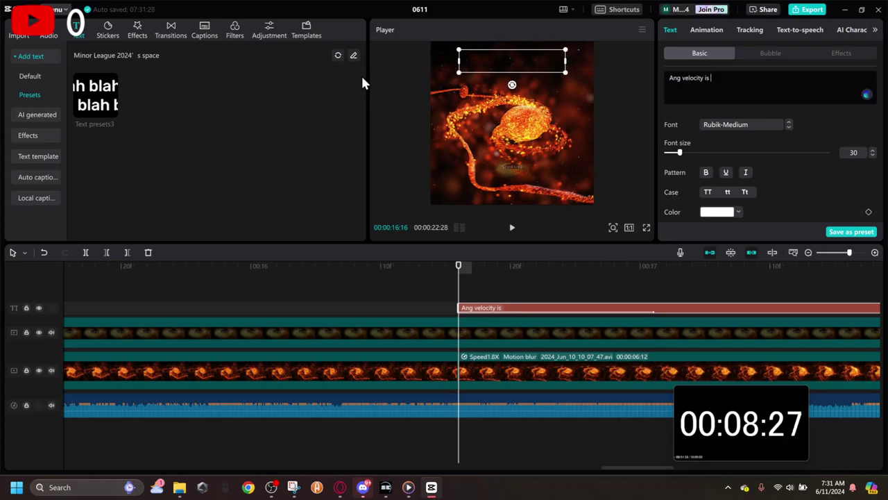
{"action": "key", "text": "BackSpace"}
{"action": "type", "text": "conserve"}
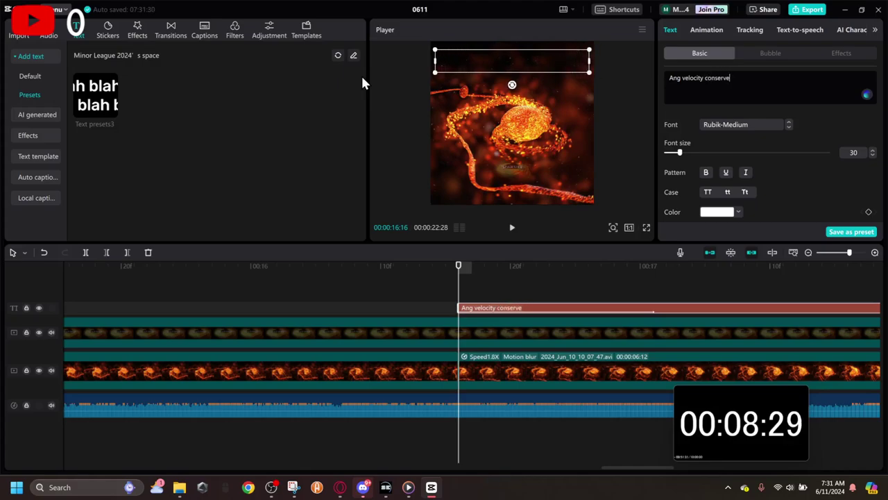
{"action": "type", "text": "s, mo"}
{"action": "key", "text": "BackSpace"}
{"action": "key", "text": "BackSpace"}
{"action": "key", "text": "BackSpace"}
{"action": "key", "text": "BackSpace"}
{"action": "key", "text": "BackSpace"}
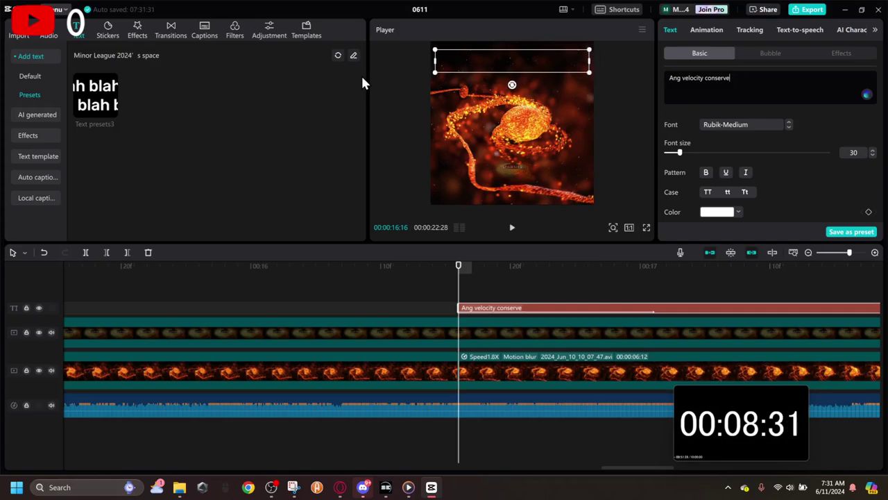
{"action": "type", "text": "s,"}
- Add a second line reading "making it rotate quickly!" to the title
{"action": "key", "text": "Return"}
{"action": "type", "text": "making it rotate qu"}
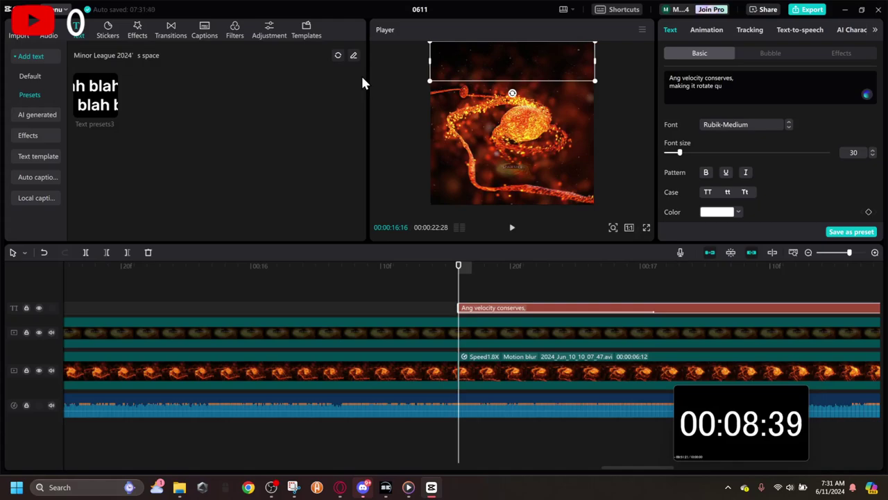
{"action": "type", "text": "ickly!"}
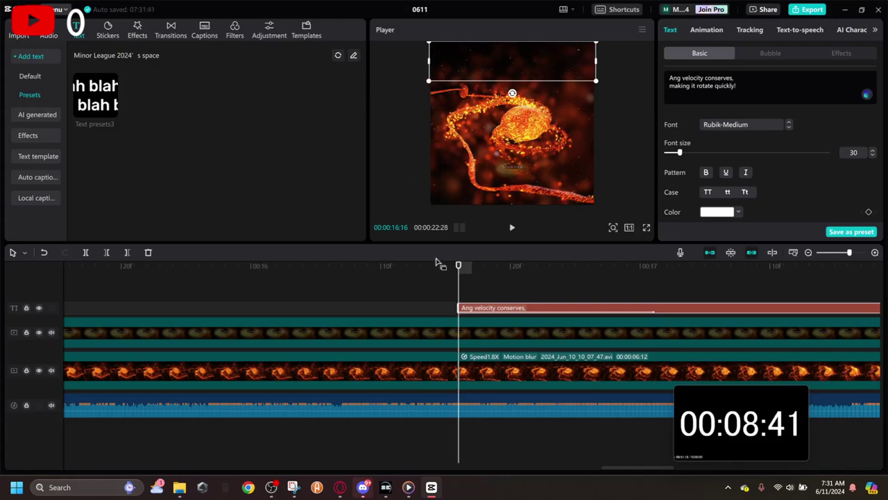
- Play the video from the new title to the end, and recheck how the title animates out around 00:00:19:04
{"action": "key", "text": "space"}
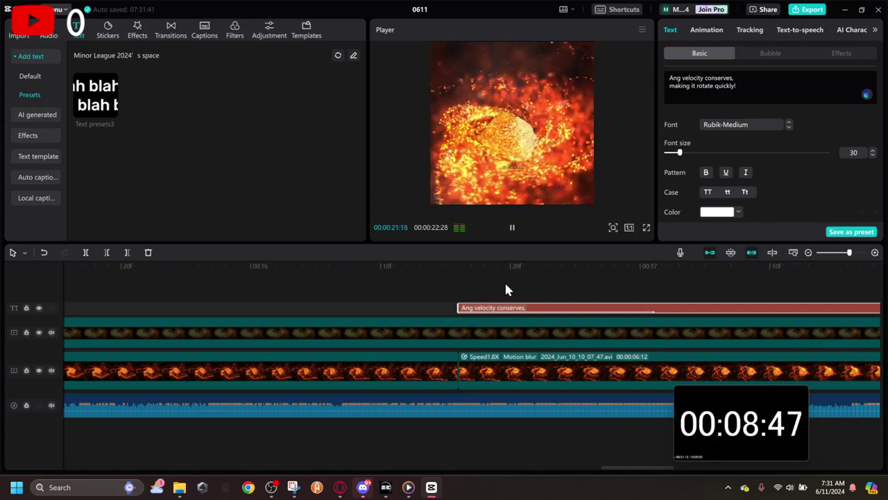
{"action": "key", "text": "space"}
{"action": "key", "text": "space"}
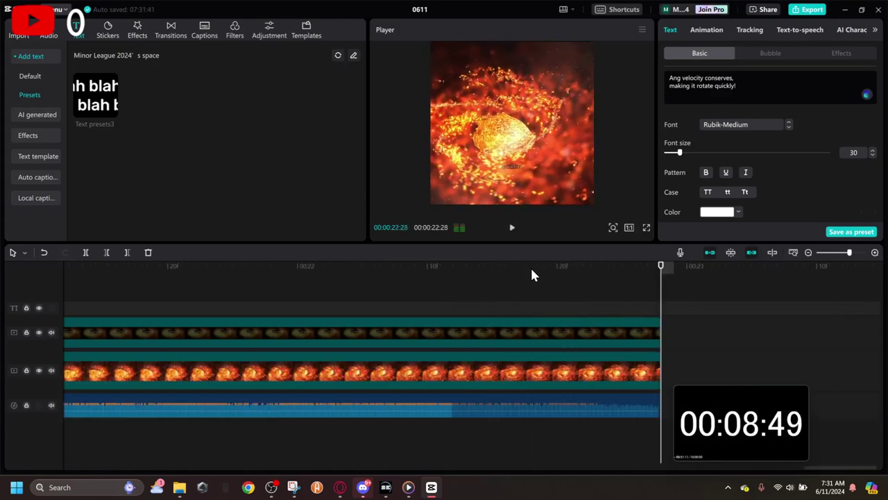
{"action": "left_click_drag", "start_coordinate": [531, 267], "coordinate": [523, 347]}
{"action": "key", "text": "space"}
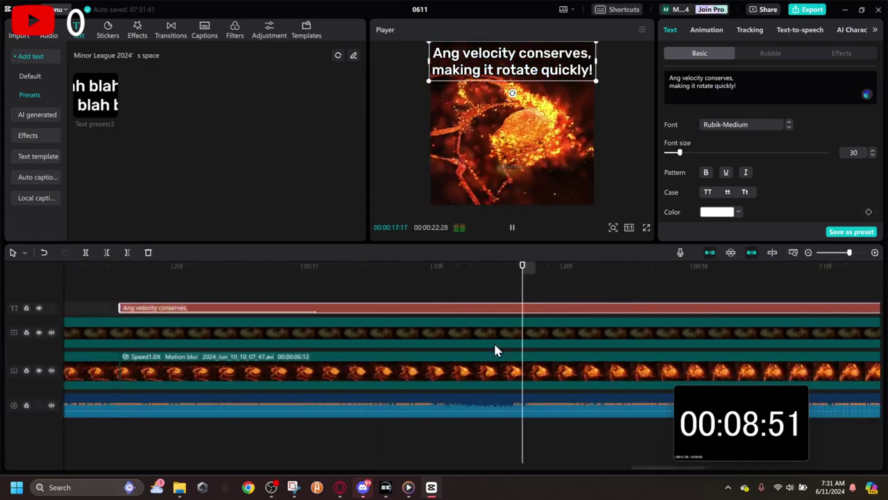
{"action": "key", "text": "space"}
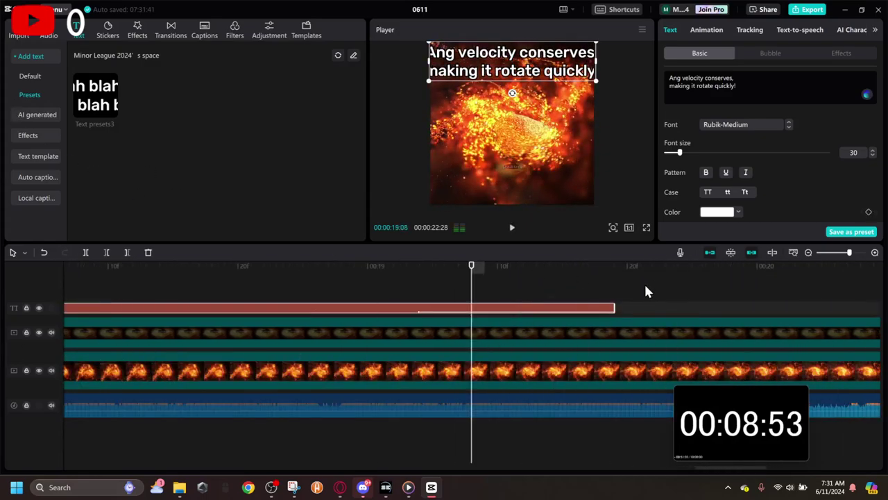
{"action": "left_click_drag", "start_coordinate": [472, 266], "coordinate": [419, 267]}
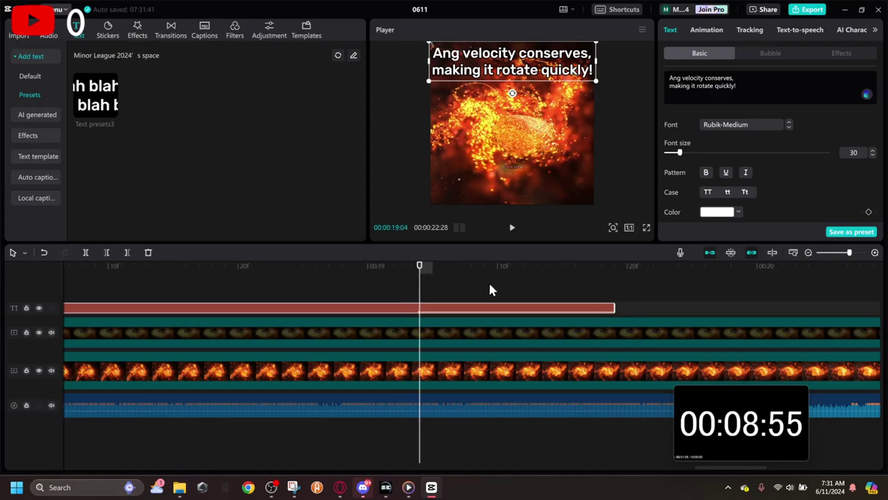
- Shorten the "Ang velocity conserves" title to end at about 00:00:18:09 and play it back
{"action": "left_click_drag", "start_coordinate": [615, 308], "coordinate": [95, 297]}
{"action": "left_click_drag", "start_coordinate": [247, 266], "coordinate": [16, 268]}
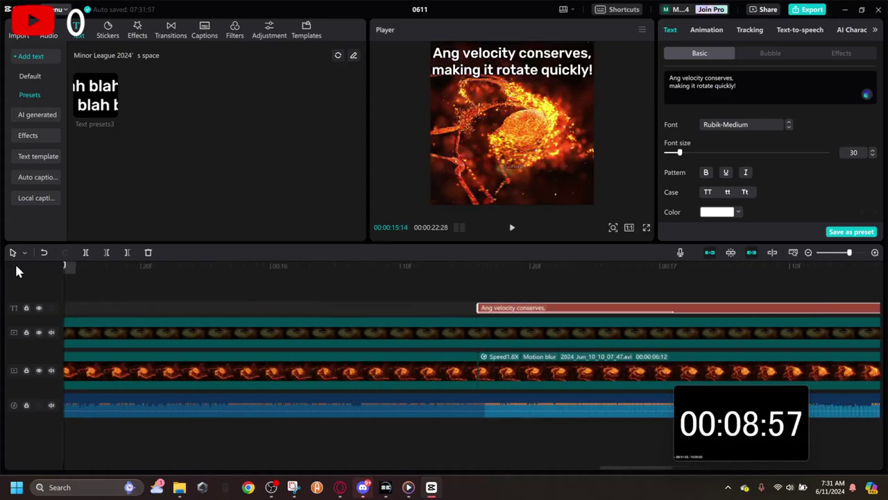
{"action": "key", "text": "space"}
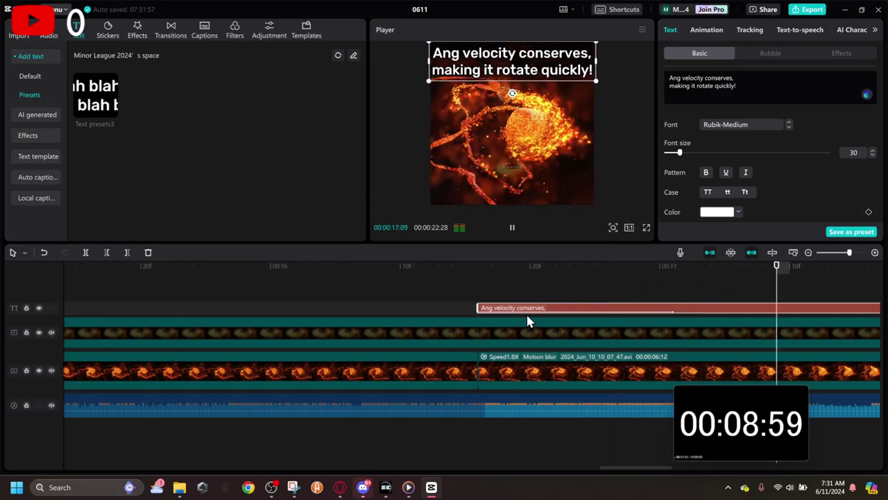
{"action": "key", "text": "space"}
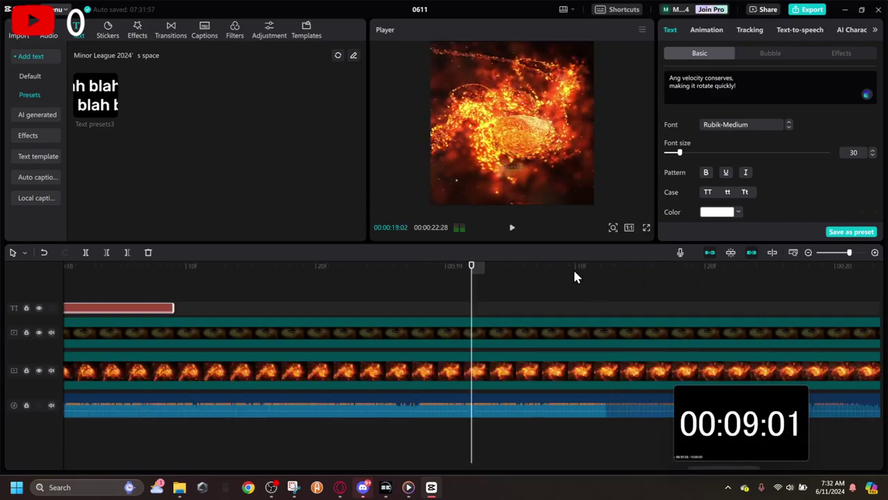
- Extend the "Ang velocity conserves" title to end at about 00:00:19:13 and play back its ending
{"action": "left_click_drag", "start_coordinate": [174, 307], "coordinate": [614, 308]}
{"action": "left_click", "coordinate": [419, 271]}
{"action": "key", "text": "space"}
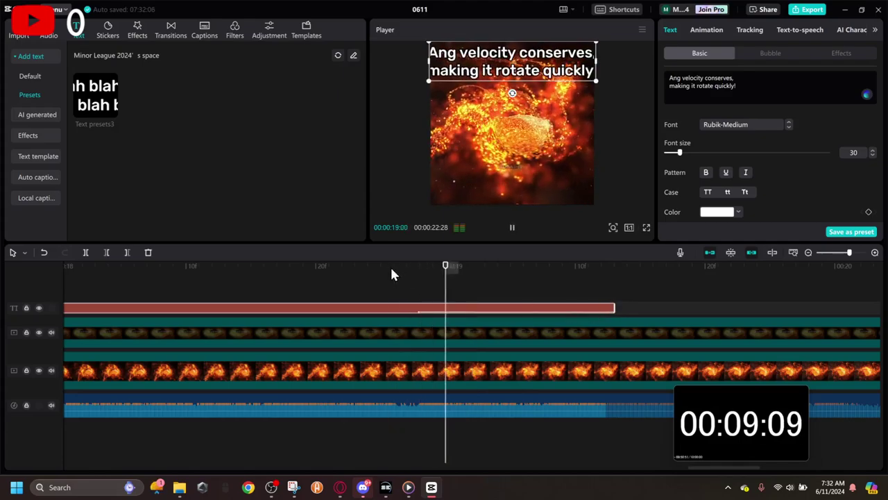
{"action": "key", "text": "space"}
- Paste another title copy at 00:00:19:08 and reword it on two lines as "Like & comment what" and "you wanna see next!"
{"action": "left_click", "coordinate": [403, 282]}
{"action": "left_click", "coordinate": [545, 274]}
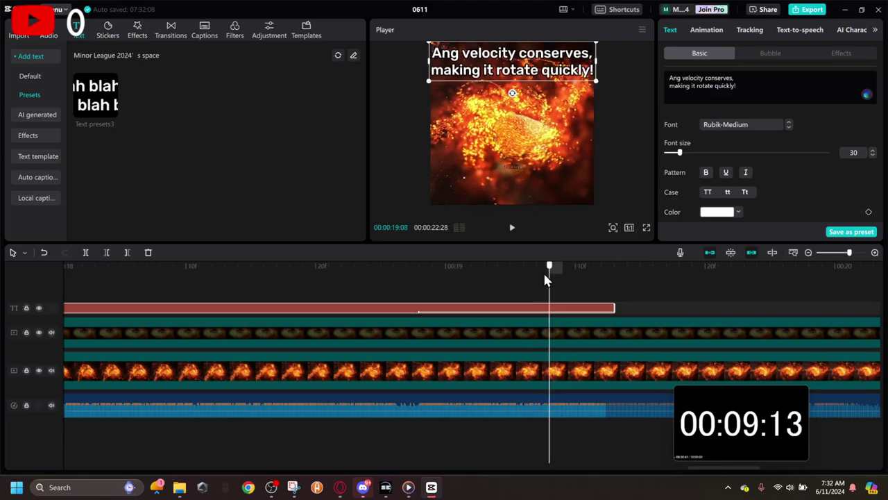
{"action": "type", "text": "What if the Earth was flat?"}
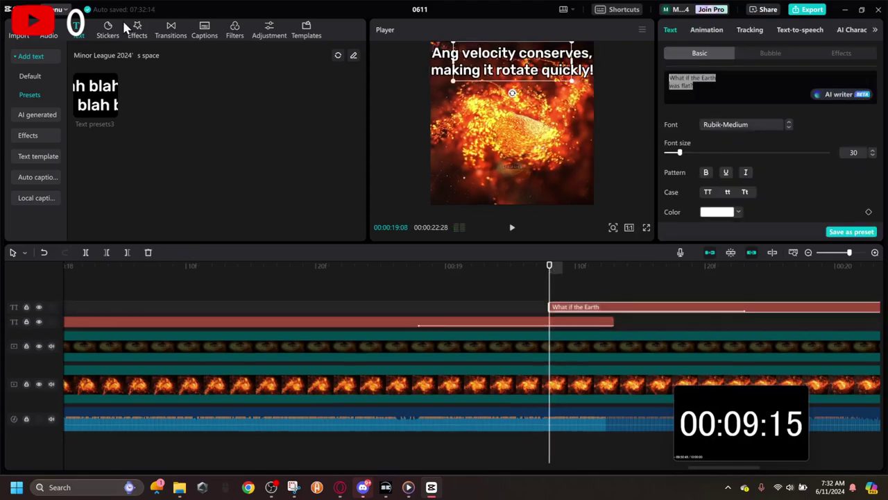
{"action": "type", "text": "Like "}
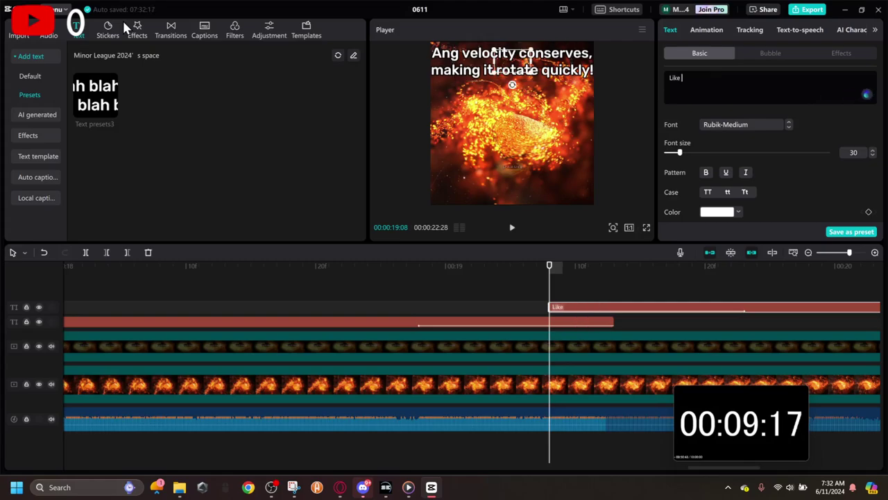
{"action": "type", "text": "& comment what"}
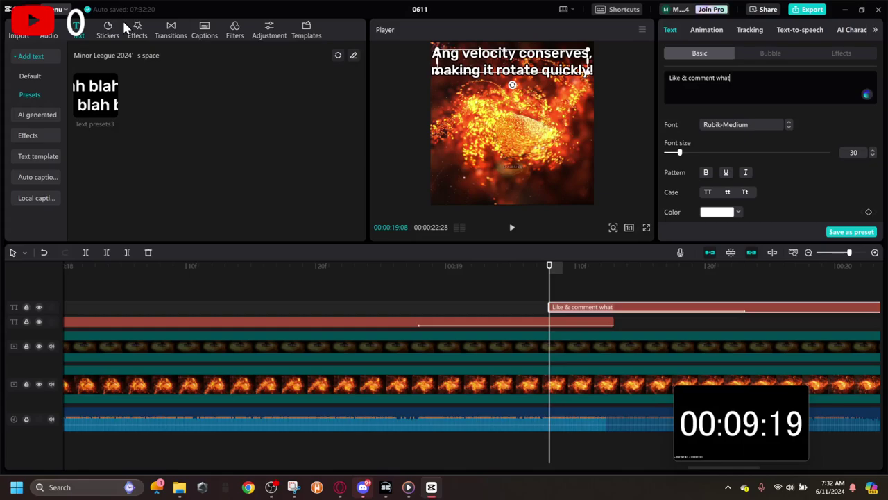
{"action": "key", "text": "Return"}
{"action": "type", "text": "you wanna see next"}
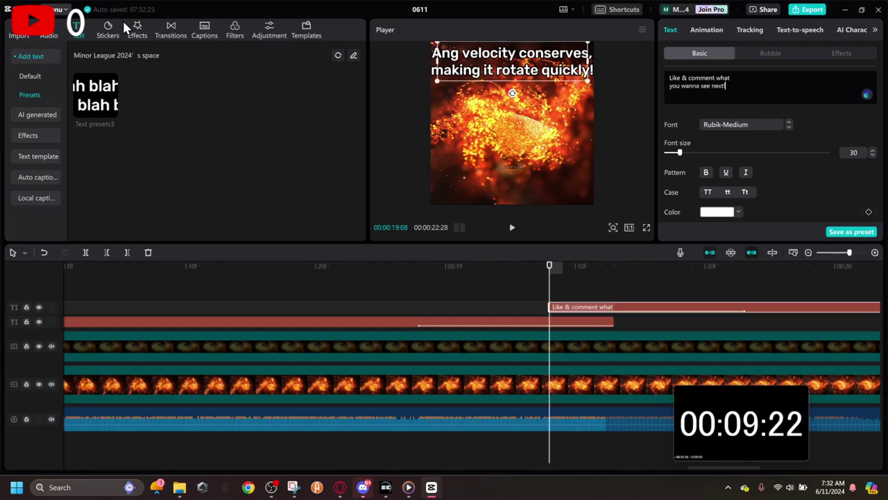
- Duplicate the "Like & comment" title and place the copy centred along the bottom of the video frame
{"action": "key", "text": "ctrl+a"}
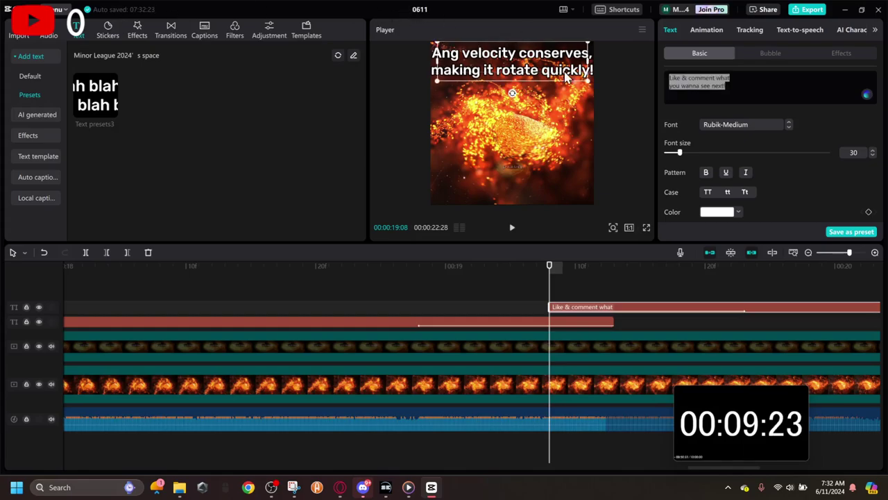
{"action": "key", "text": "ctrl+v"}
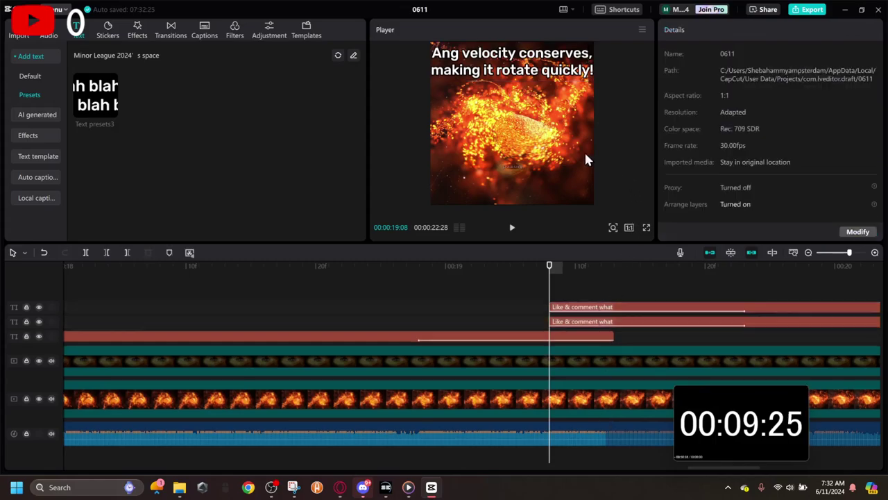
{"action": "left_click_drag", "start_coordinate": [525, 61], "coordinate": [523, 180]}
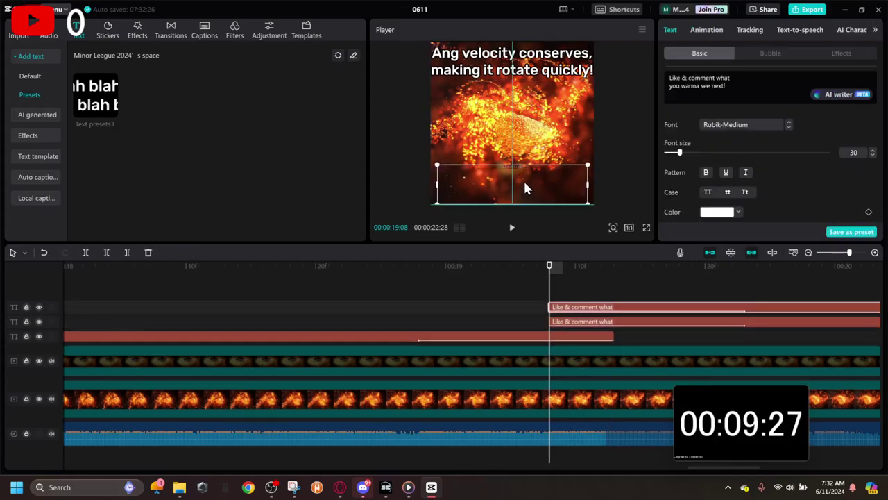
- Reword the lower title copy on two lines as "Subscribe for more" and "educational Space Vids!"
{"action": "left_click_drag", "start_coordinate": [731, 80], "coordinate": [392, 5]}
{"action": "type", "text": "Subscr"}
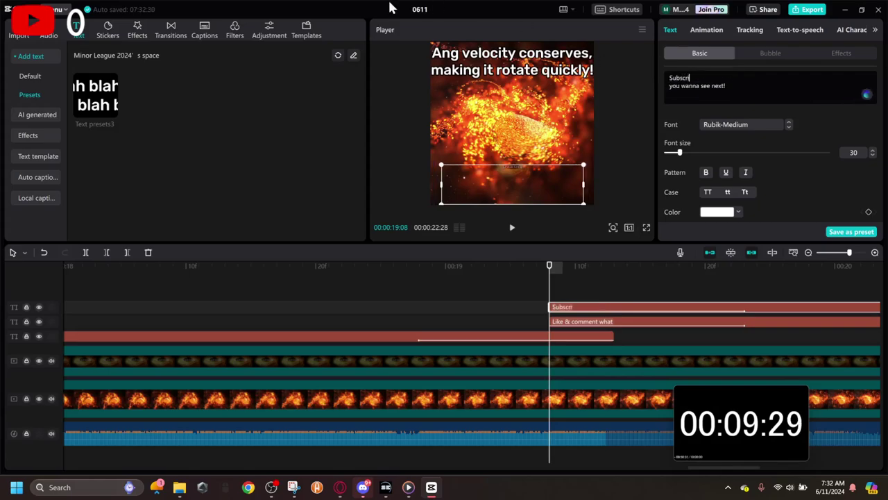
{"action": "type", "text": "ibe for more"}
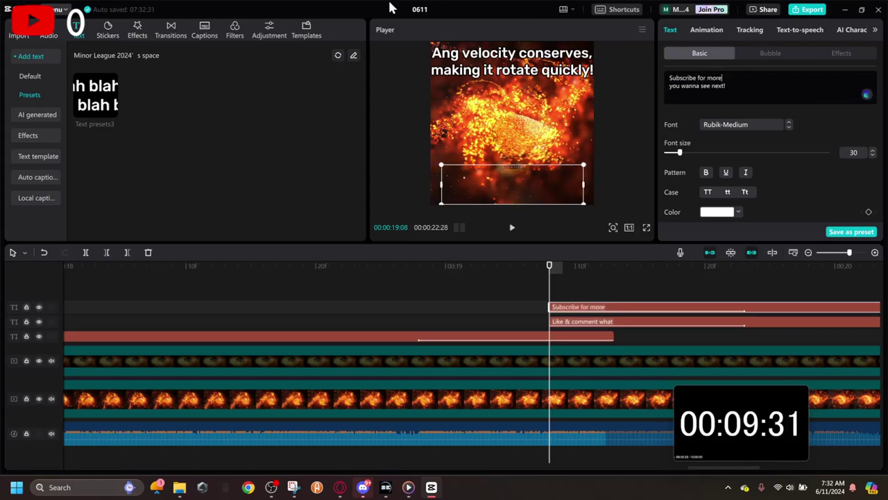
{"action": "key", "text": "BackSpace"}
{"action": "key", "text": "BackSpace"}
{"action": "key", "text": "BackSpace"}
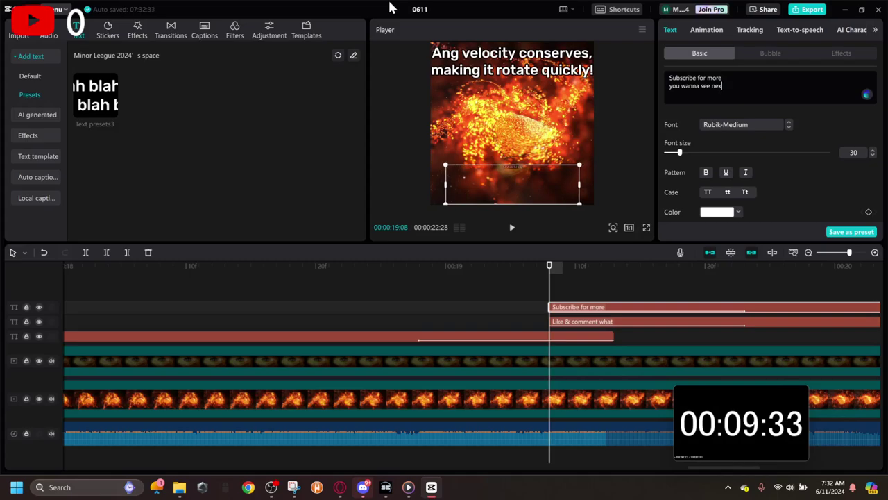
{"action": "key", "text": "BackSpace"}
{"action": "key", "text": "BackSpace"}
{"action": "key", "text": "BackSpace"}
{"action": "key", "text": "BackSpace"}
{"action": "key", "text": "BackSpace"}
{"action": "key", "text": "BackSpace"}
{"action": "key", "text": "BackSpace"}
{"action": "type", "text": "educational Spac"}
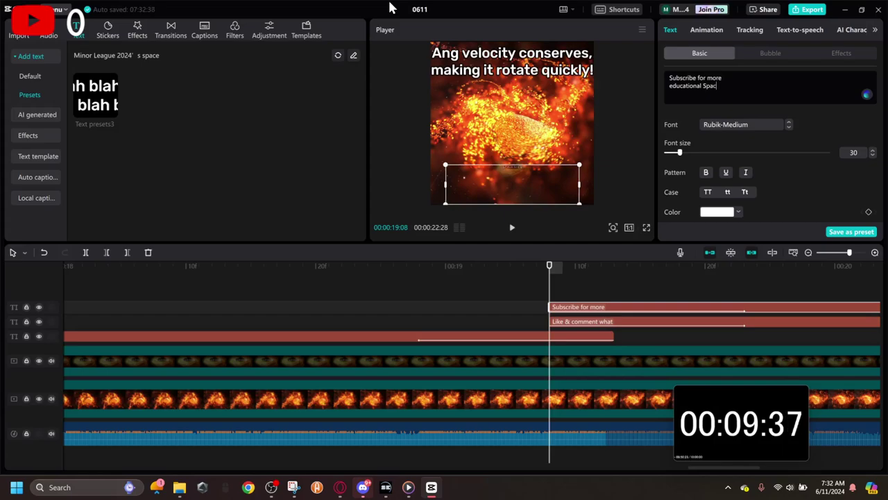
{"action": "type", "text": "e Vids!"}
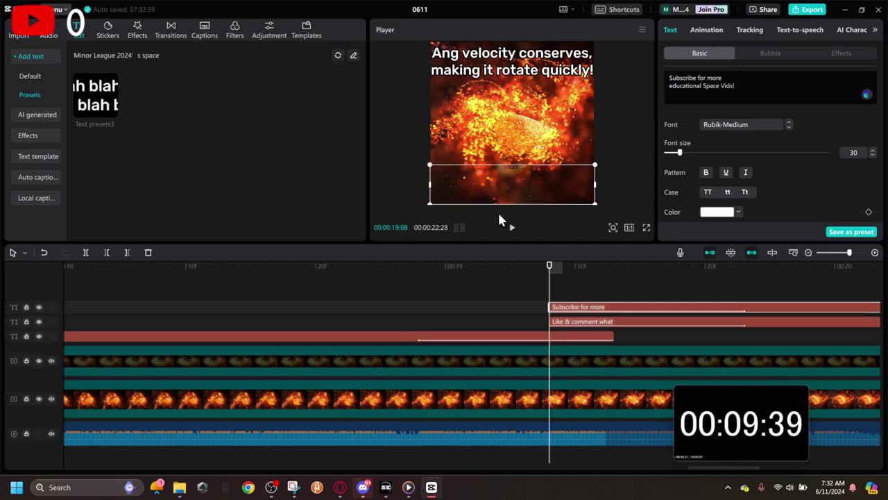
- Play through both closing titles to the end of the video, check the small overlay, and undo the last change
{"action": "left_click", "coordinate": [494, 263]}
{"action": "key", "text": "space"}
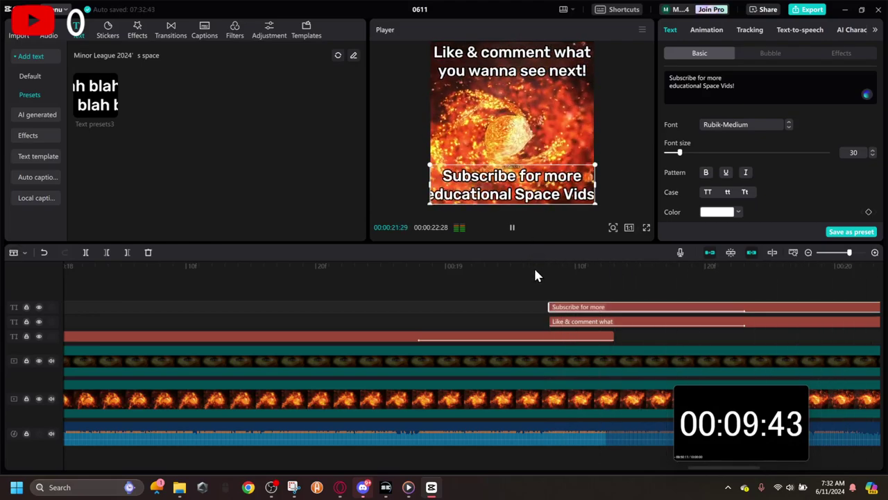
{"action": "left_click", "coordinate": [366, 265]}
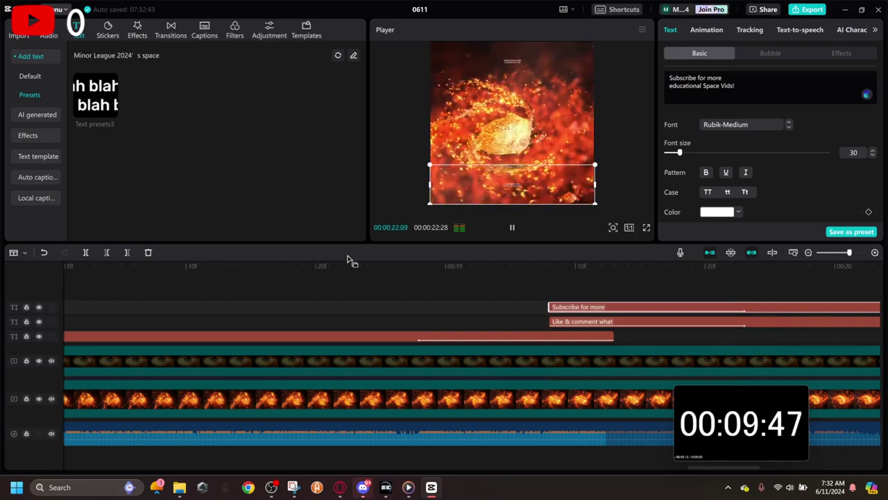
{"action": "left_click", "coordinate": [442, 269]}
{"action": "left_click_drag", "start_coordinate": [442, 269], "coordinate": [678, 299]}
{"action": "left_click", "coordinate": [532, 166]}
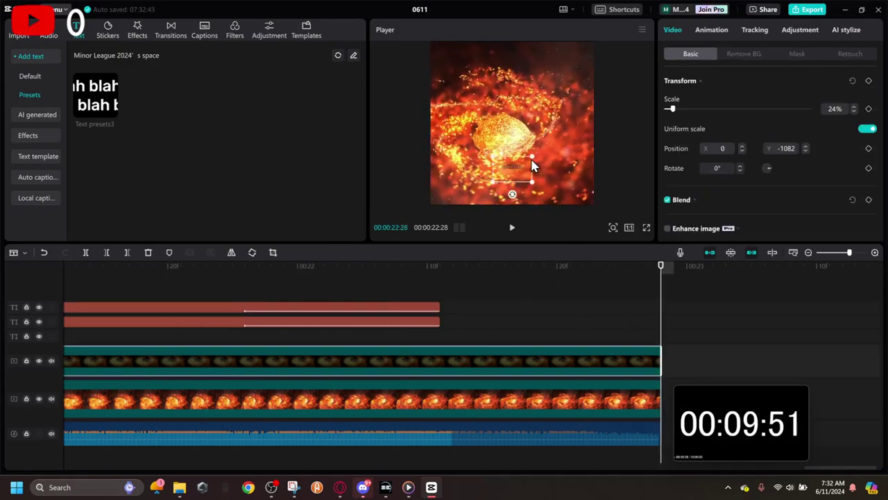
{"action": "key", "text": "ctrl+z"}
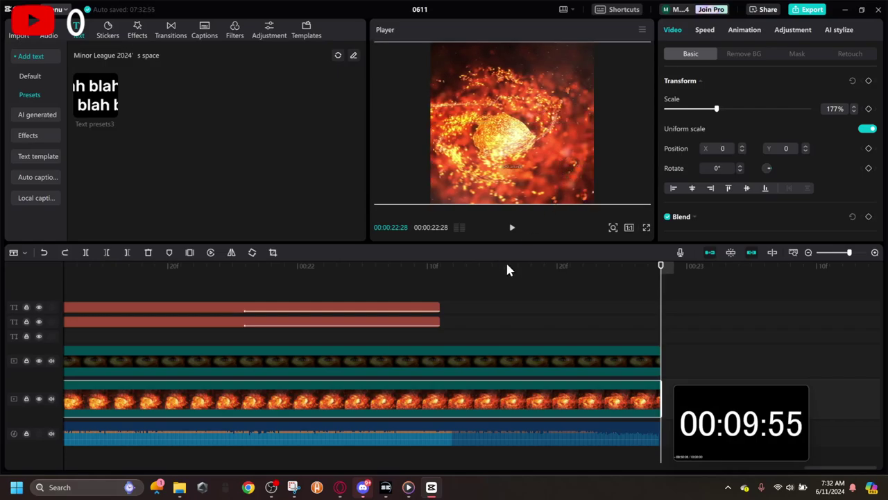
{"action": "left_click_drag", "start_coordinate": [506, 267], "coordinate": [884, 278]}
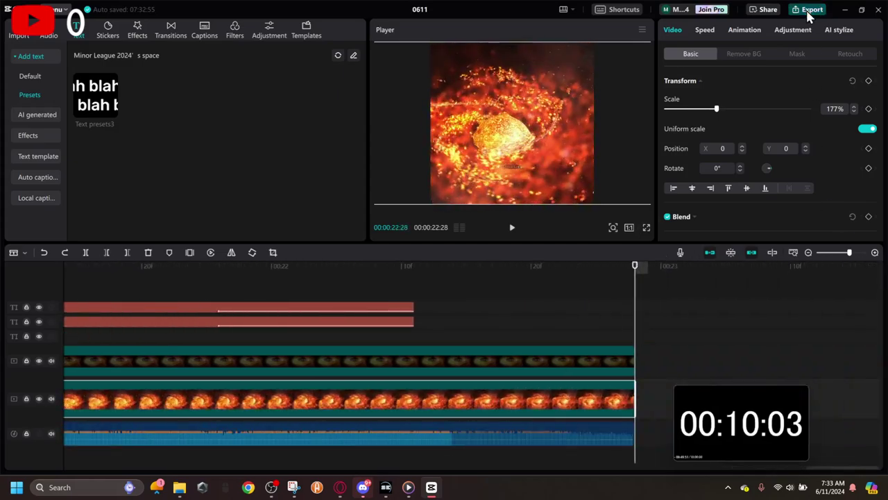
- Export the video as a 1080P H.264 mp4 at 60fps and close the export dialog without sharing
{"action": "left_click", "coordinate": [809, 12]}
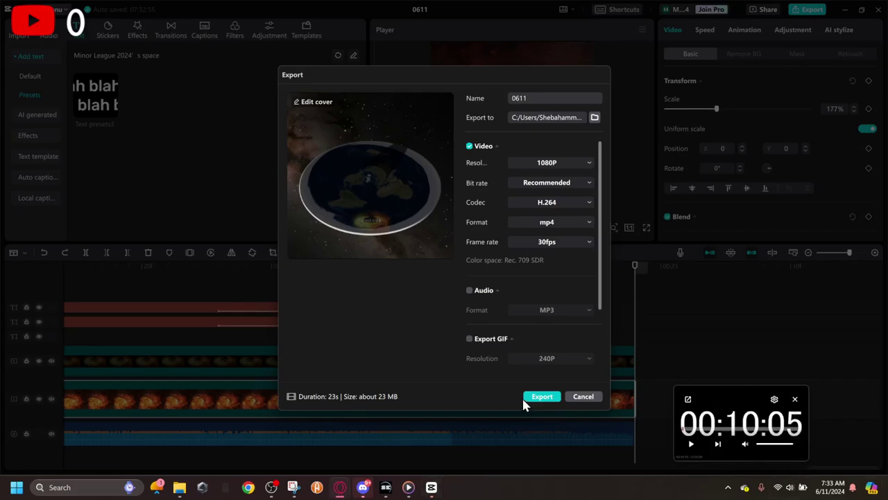
{"action": "left_click", "coordinate": [548, 242]}
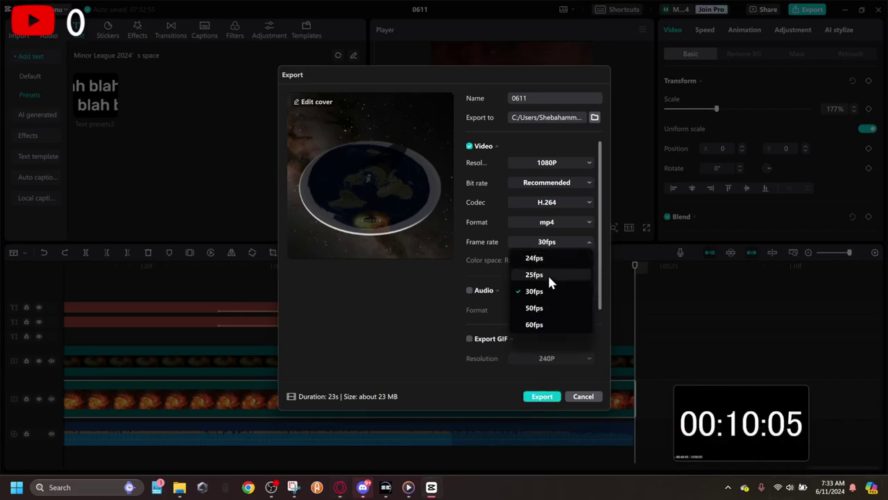
{"action": "left_click", "coordinate": [543, 324]}
{"action": "left_click", "coordinate": [542, 396]}
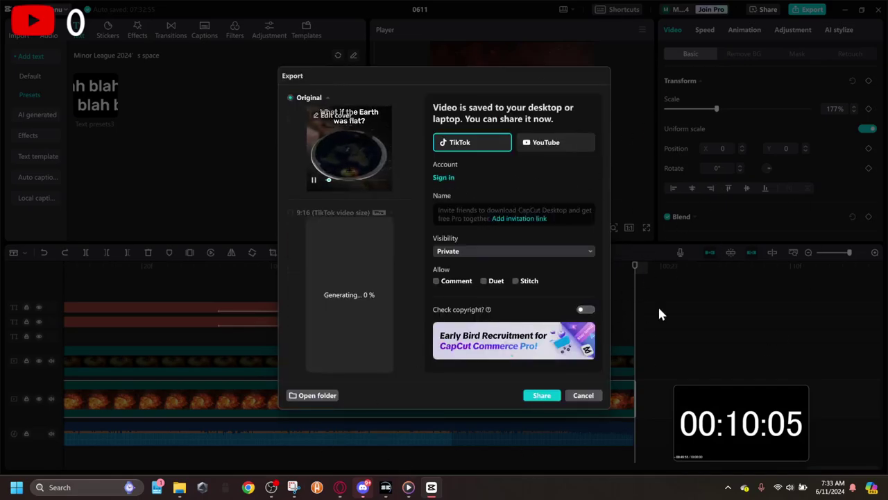
{"action": "left_click", "coordinate": [587, 396]}
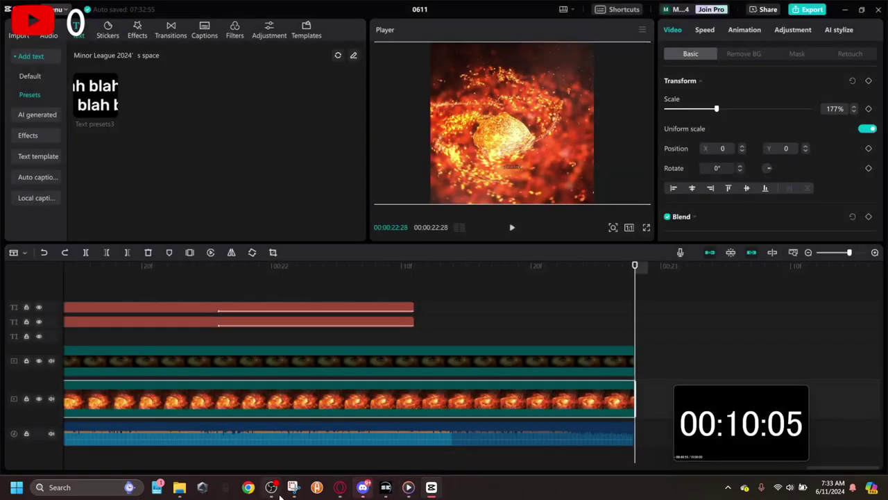